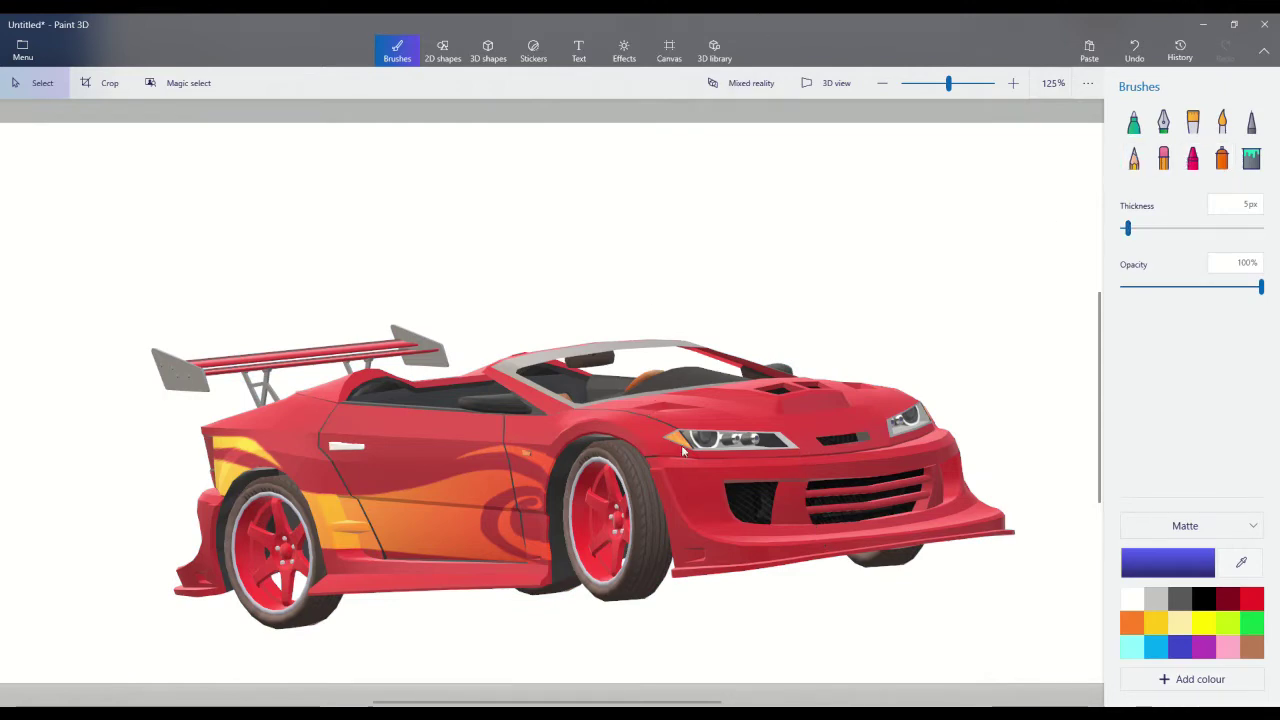
pyautogui.moveTo(352, 352); pyautogui.dragTo(1100, 532)
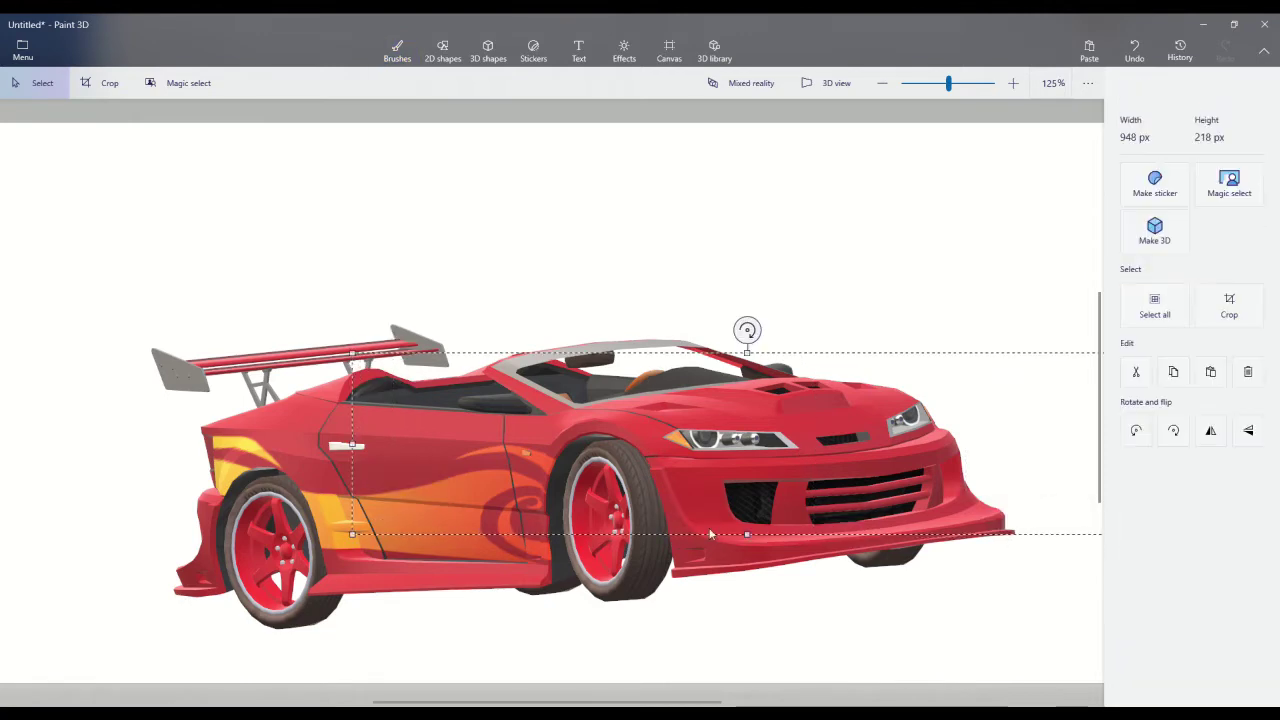
pyautogui.moveTo(710, 528); pyautogui.dragTo(1082, 586)
pyautogui.moveTo(740, 199); pyautogui.dragTo(147, 688)
pyautogui.moveTo(194, 562); pyautogui.dragTo(842, 499)
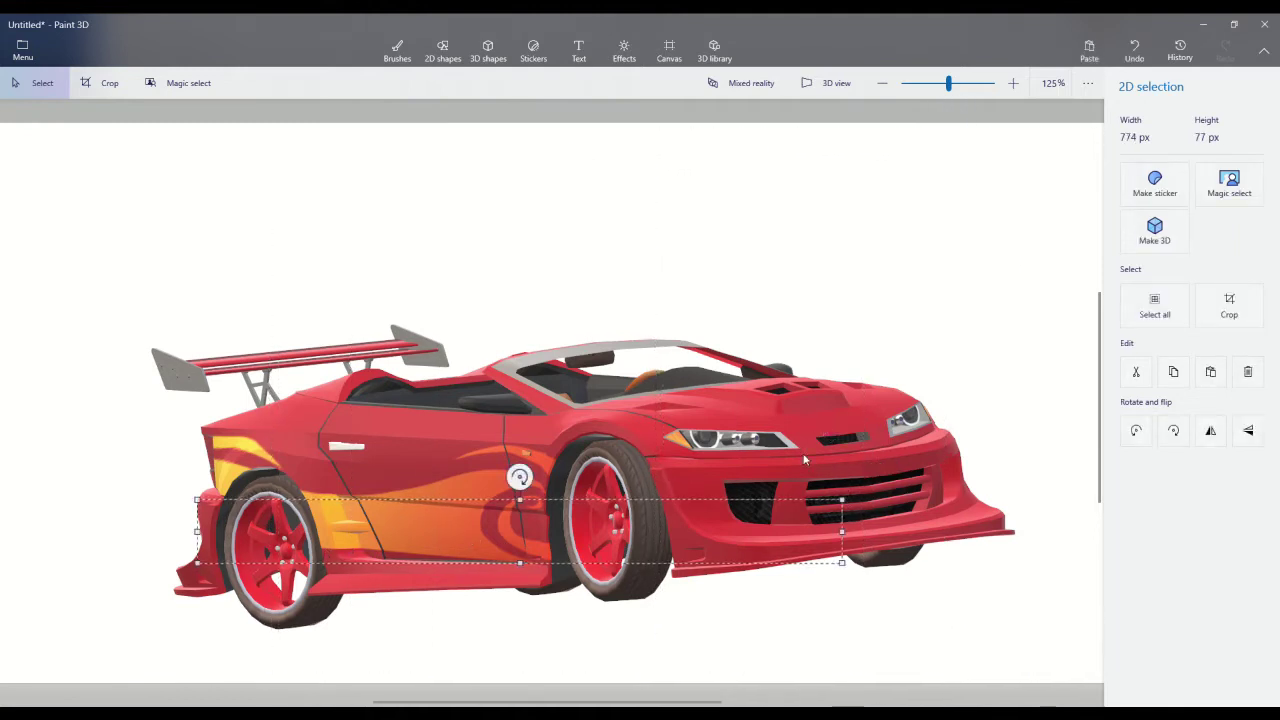
pyautogui.moveTo(496, 519); pyautogui.dragTo(755, 529)
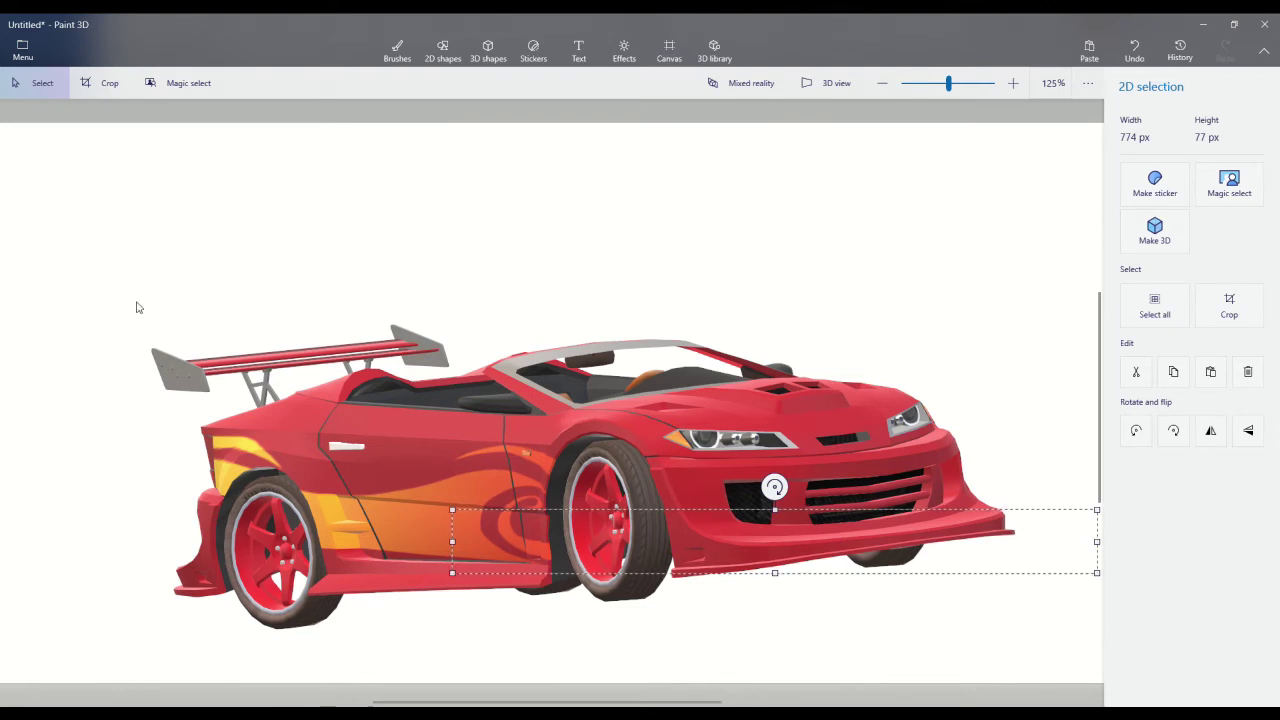
# - Start a new blank project, discarding the unsaved changes to the car picture
pyautogui.click(22, 48)
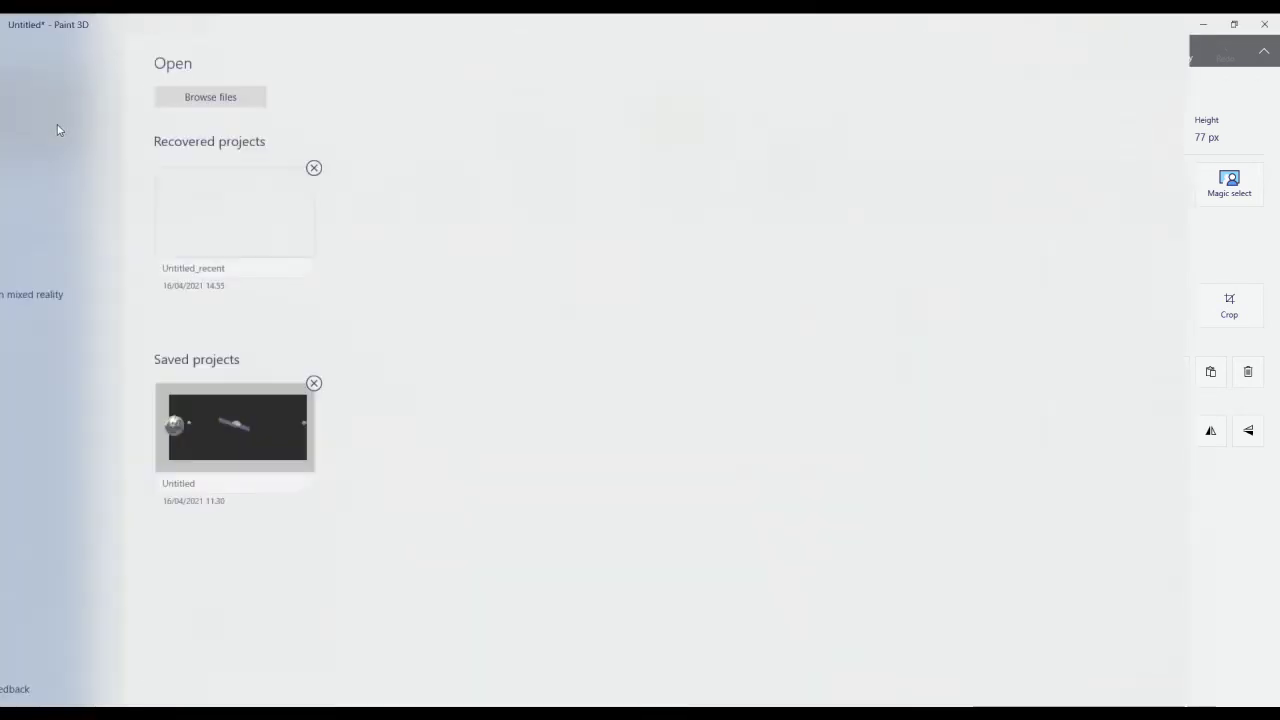
pyautogui.click(58, 92)
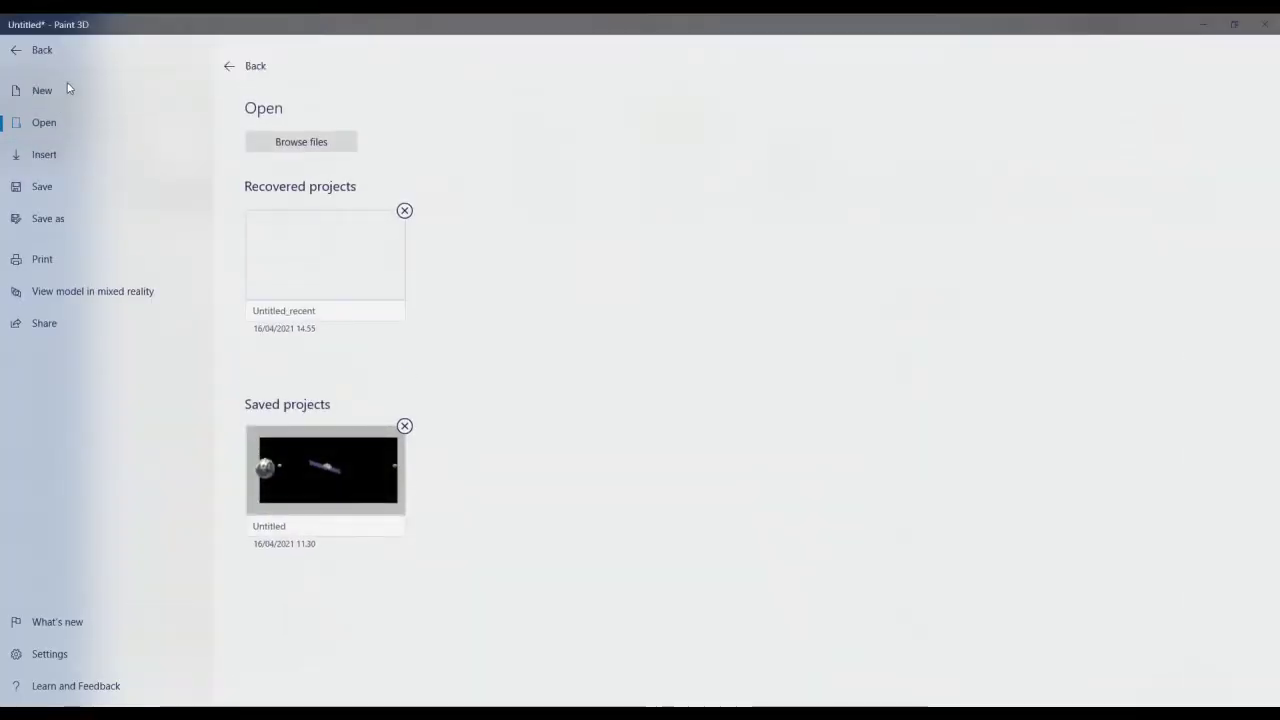
pyautogui.click(620, 395)
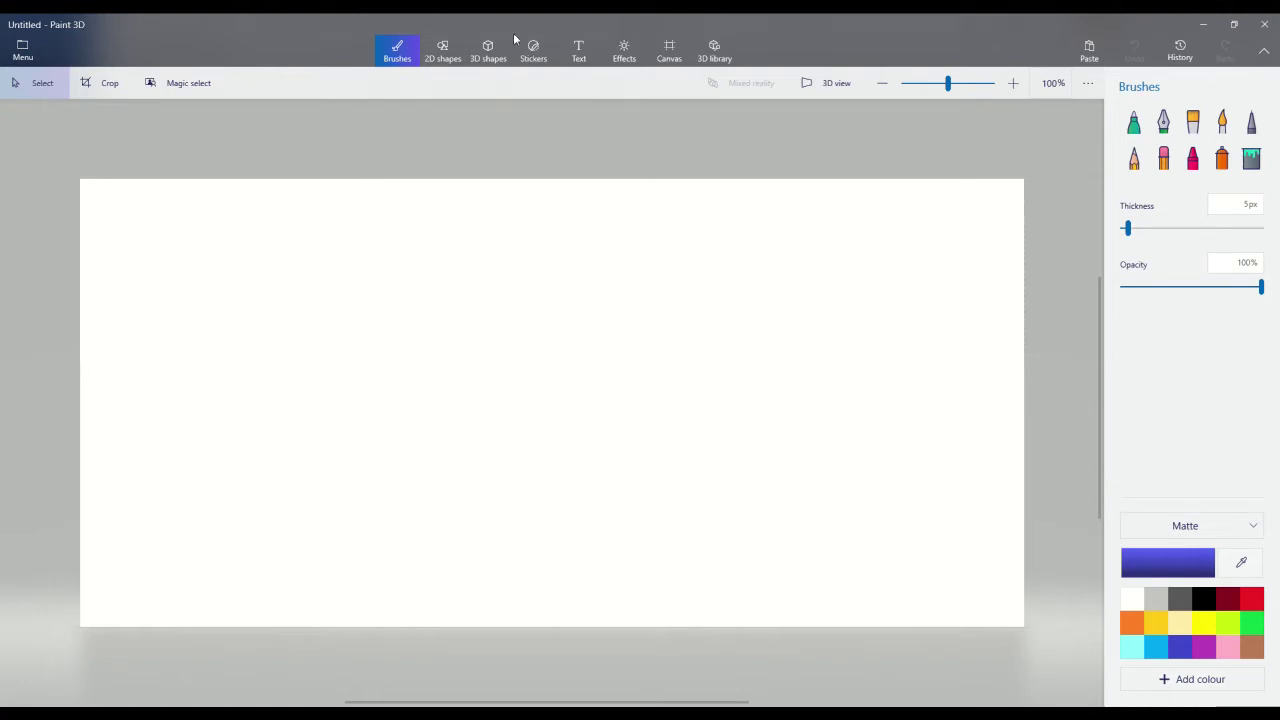
# - Draw a large upright 2D capsule outline in the middle of the canvas
pyautogui.click(437, 52)
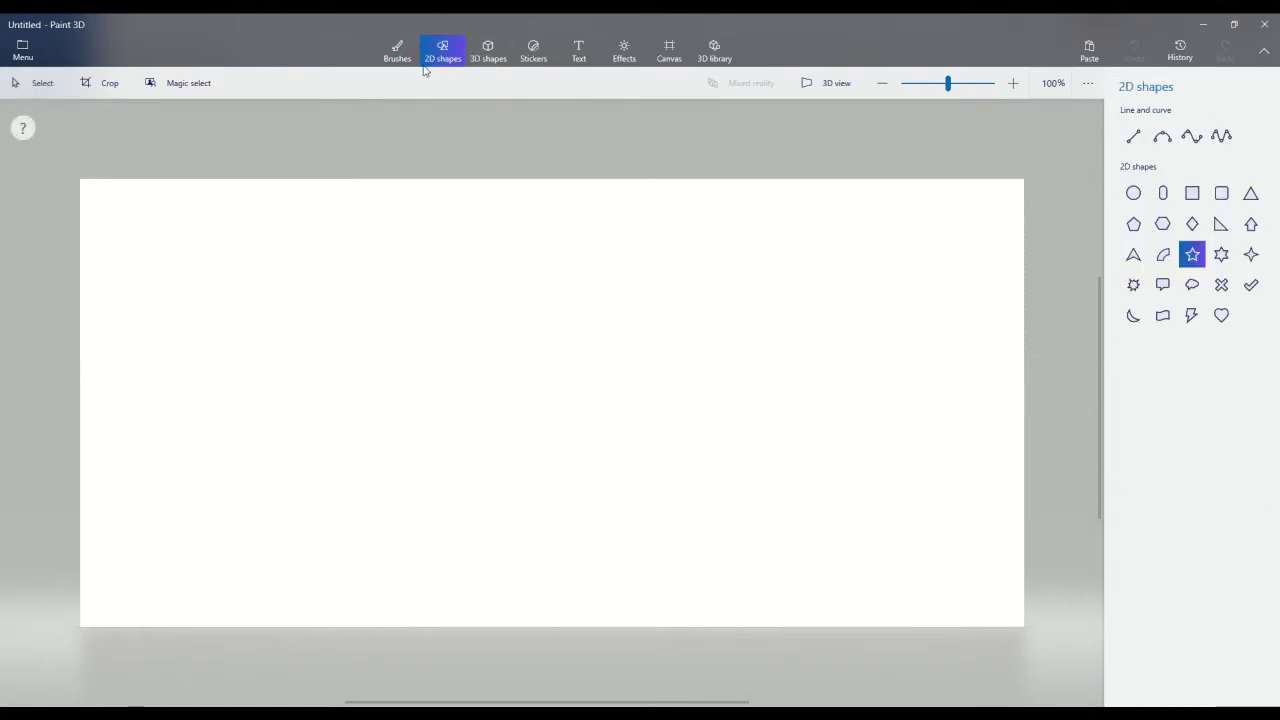
pyautogui.click(1168, 193)
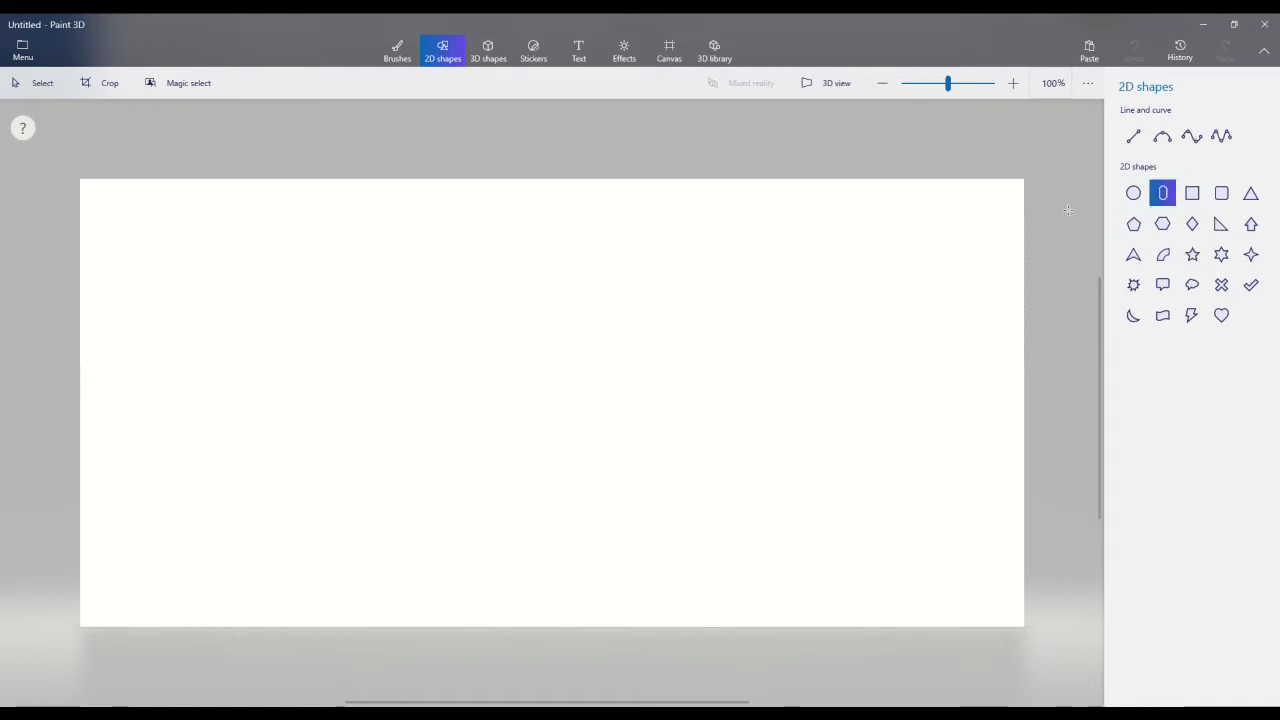
pyautogui.moveTo(729, 246)
pyautogui.mouseDown()
pyautogui.moveTo(621, 551)
pyautogui.moveTo(288, 680)
pyautogui.moveTo(280, 553)
pyautogui.mouseUp()
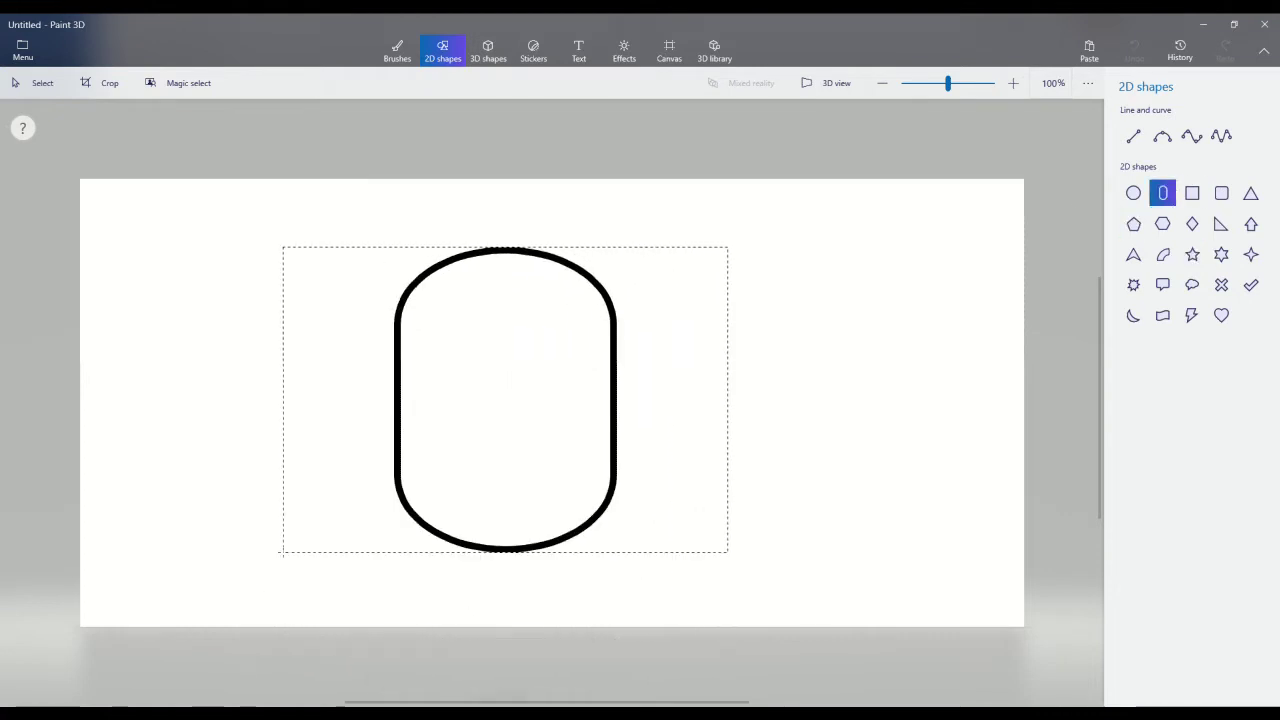
# - Add a blue matte 3D tube beside the capsule outline and select it
pyautogui.click(488, 50)
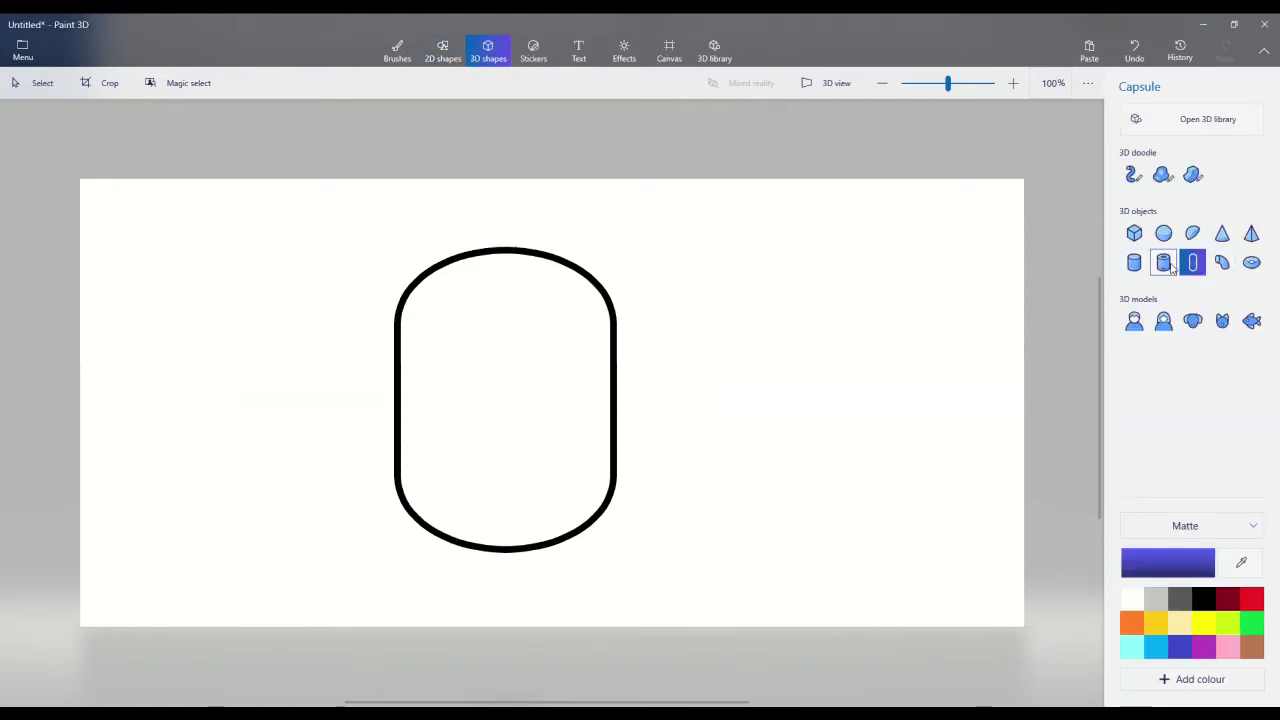
pyautogui.click(1163, 262)
pyautogui.moveTo(935, 310); pyautogui.dragTo(853, 461)
pyautogui.moveTo(815, 509); pyautogui.dragTo(735, 505)
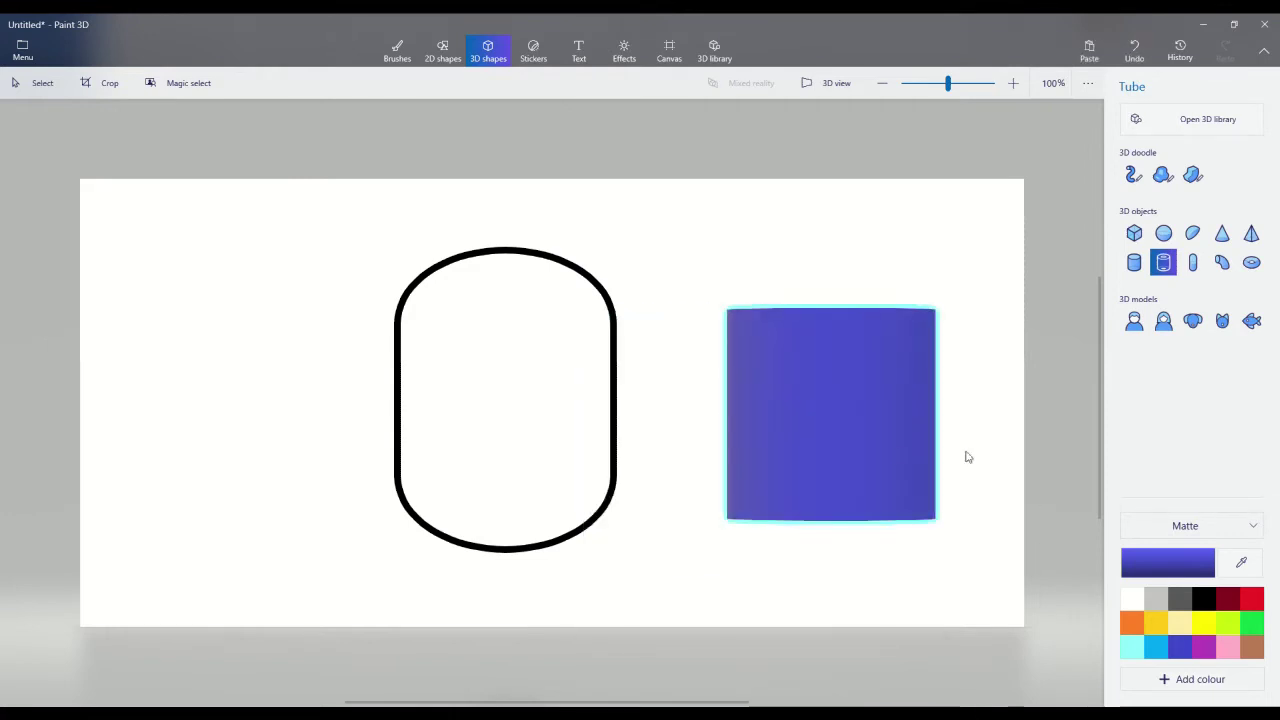
pyautogui.click(894, 400)
pyautogui.moveTo(895, 450); pyautogui.dragTo(885, 355)
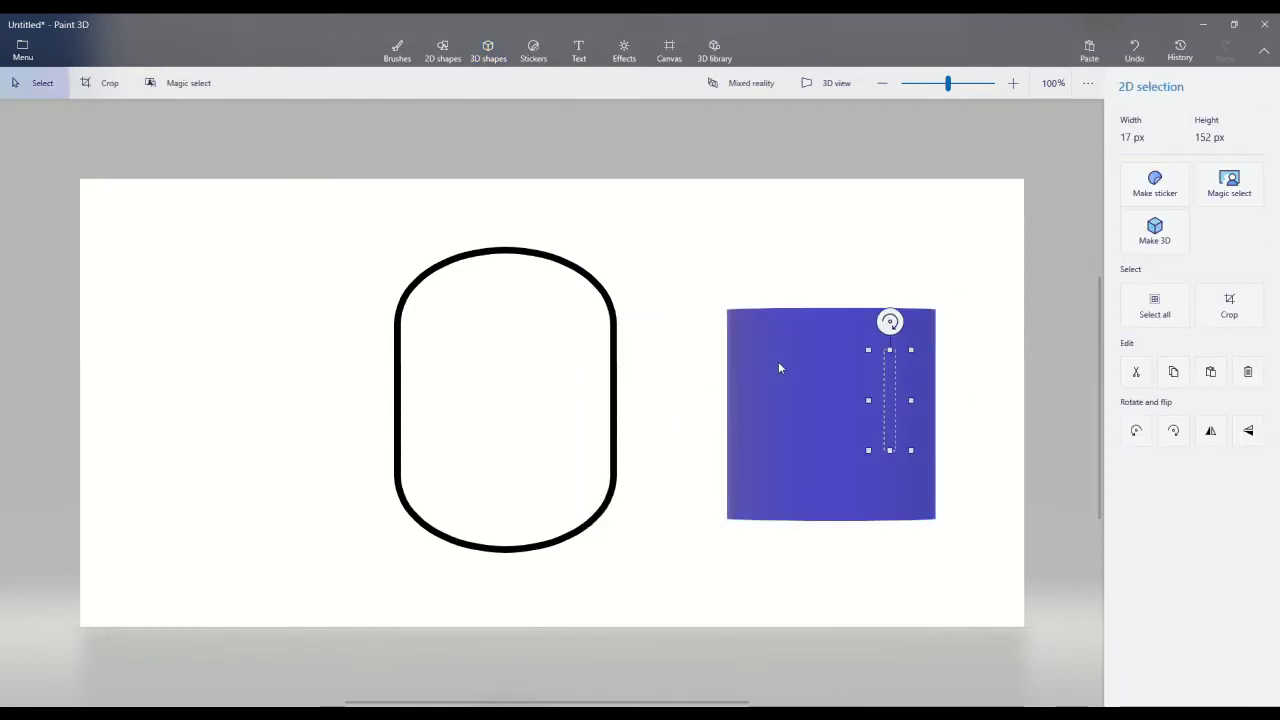
pyautogui.click(778, 361)
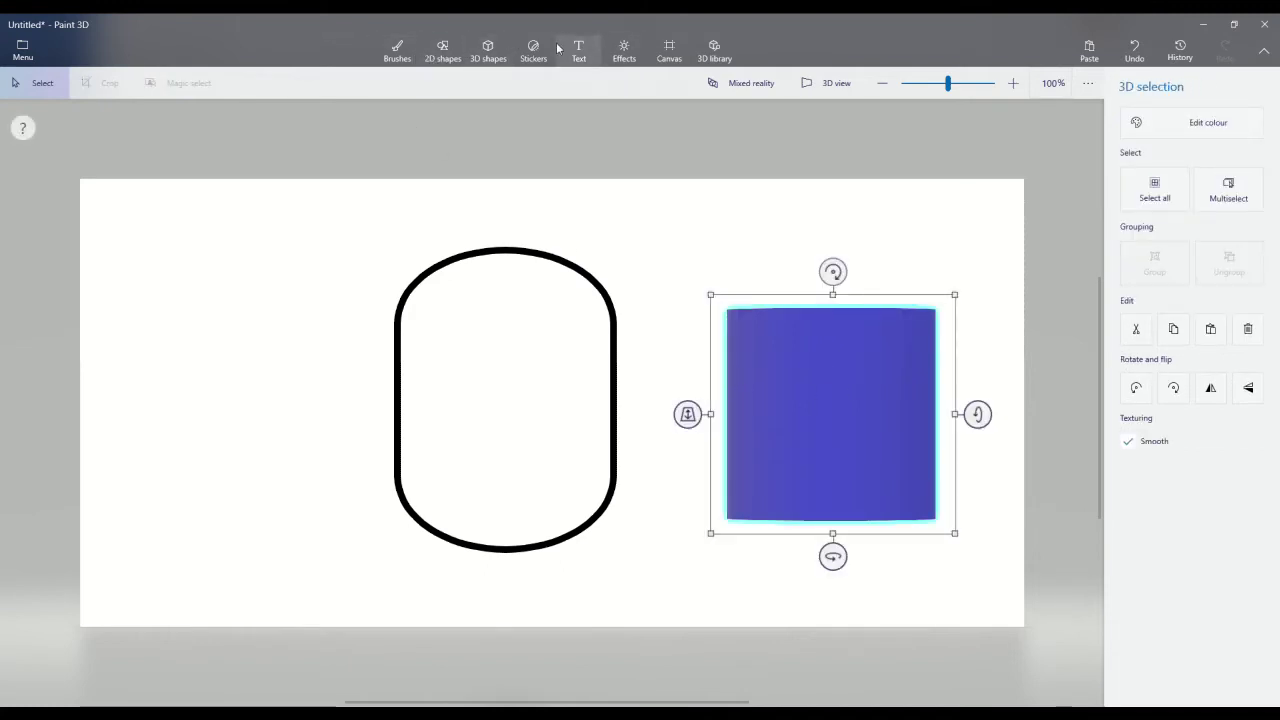
# - Apply the Bark texture over the blue tube so that it covers nearly the whole visible surface
pyautogui.click(533, 50)
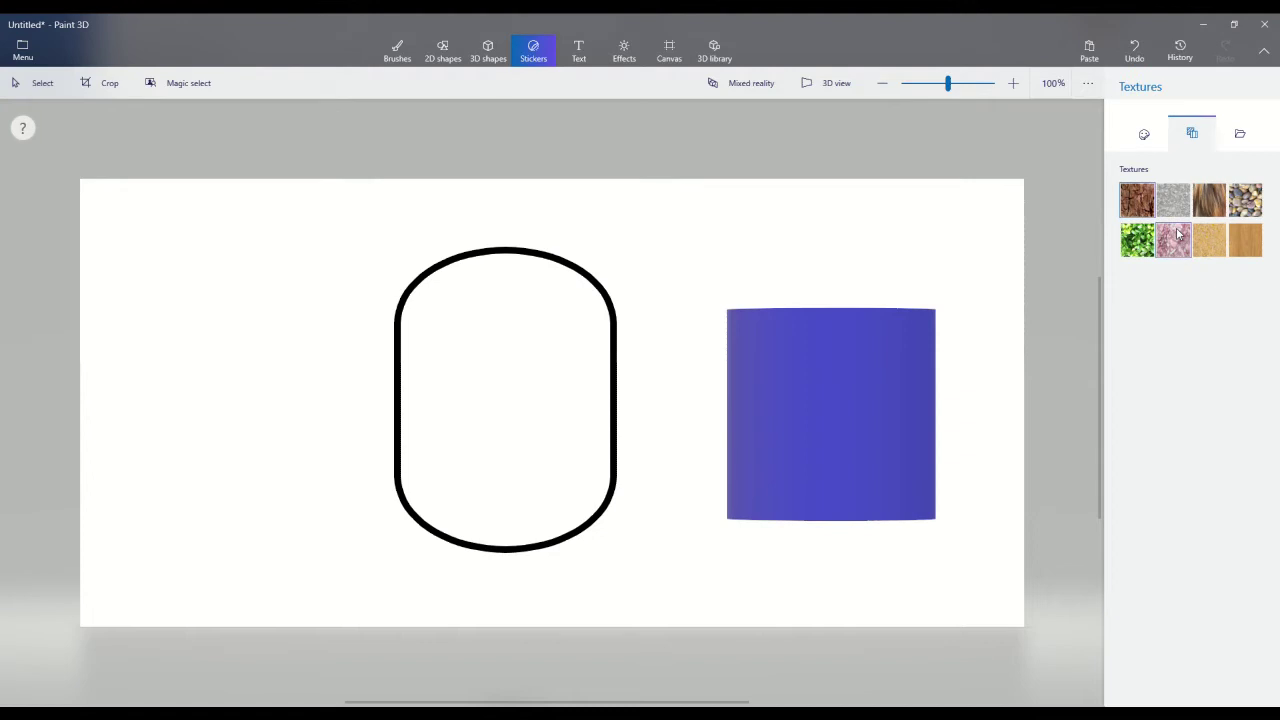
pyautogui.moveTo(1005, 238); pyautogui.dragTo(676, 574)
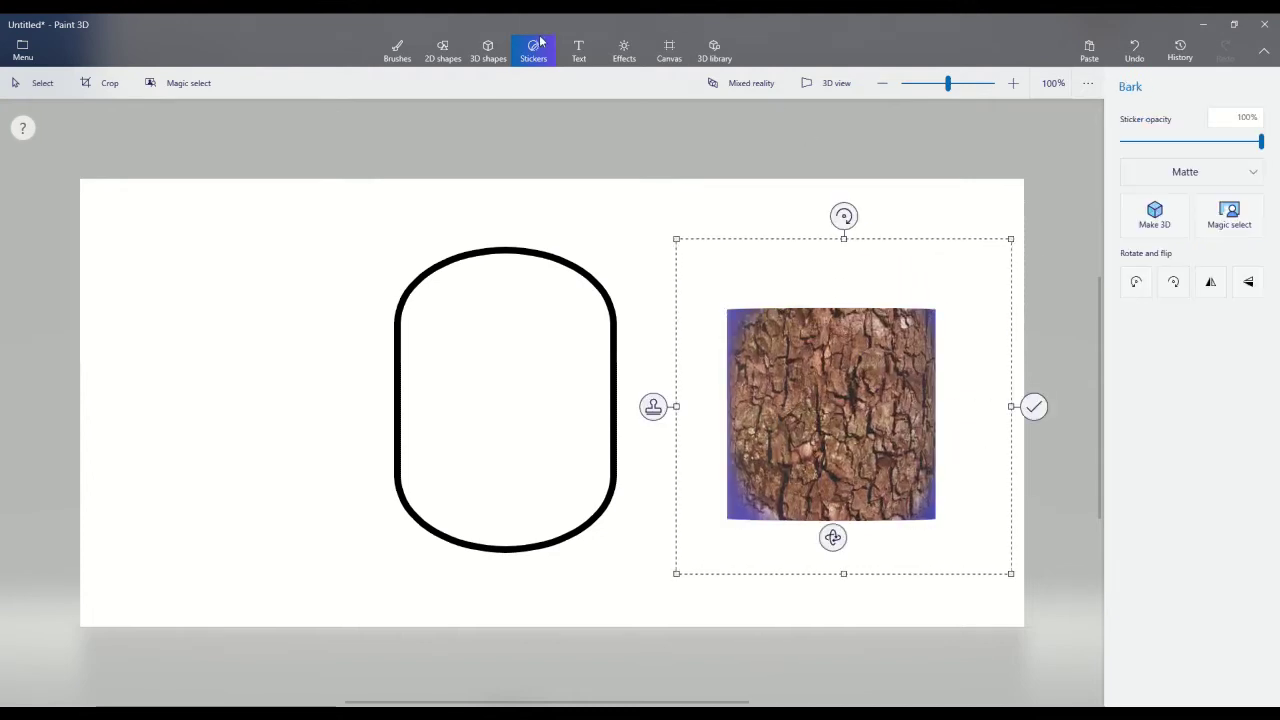
# - Adjust the scene's light direction slightly with the light wheel, keeping the Default filter
pyautogui.click(579, 50)
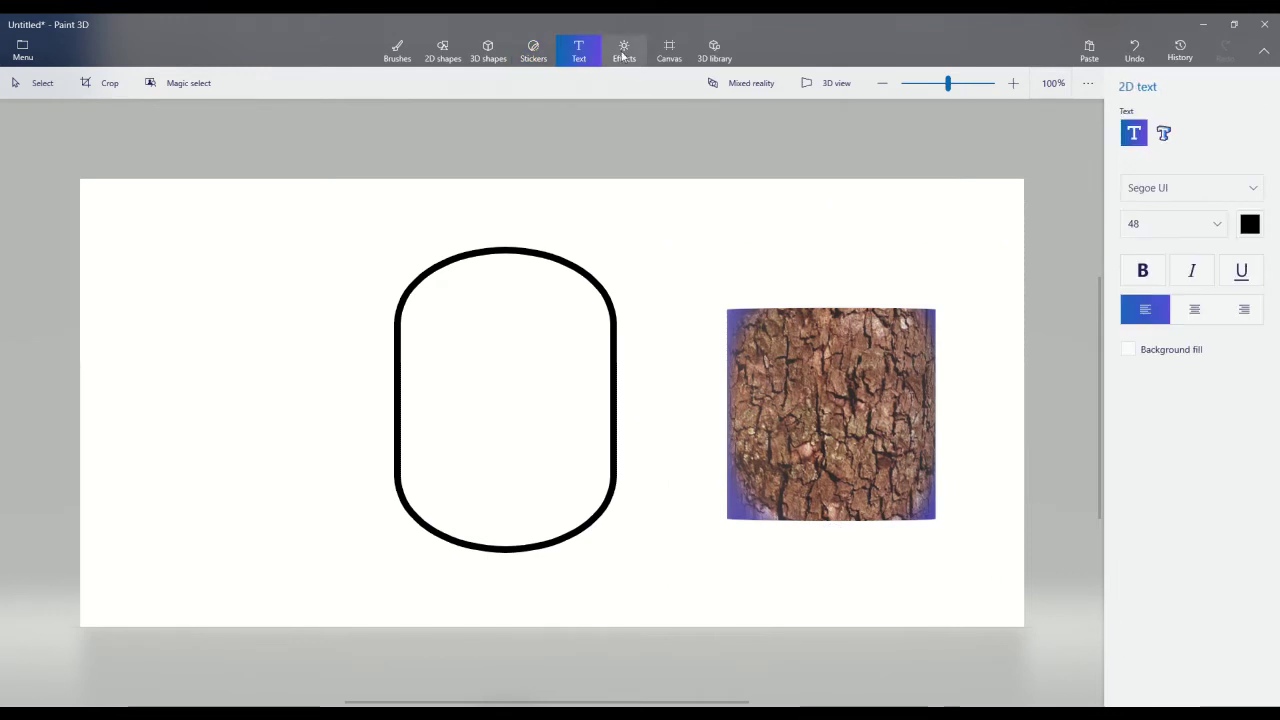
pyautogui.click(623, 52)
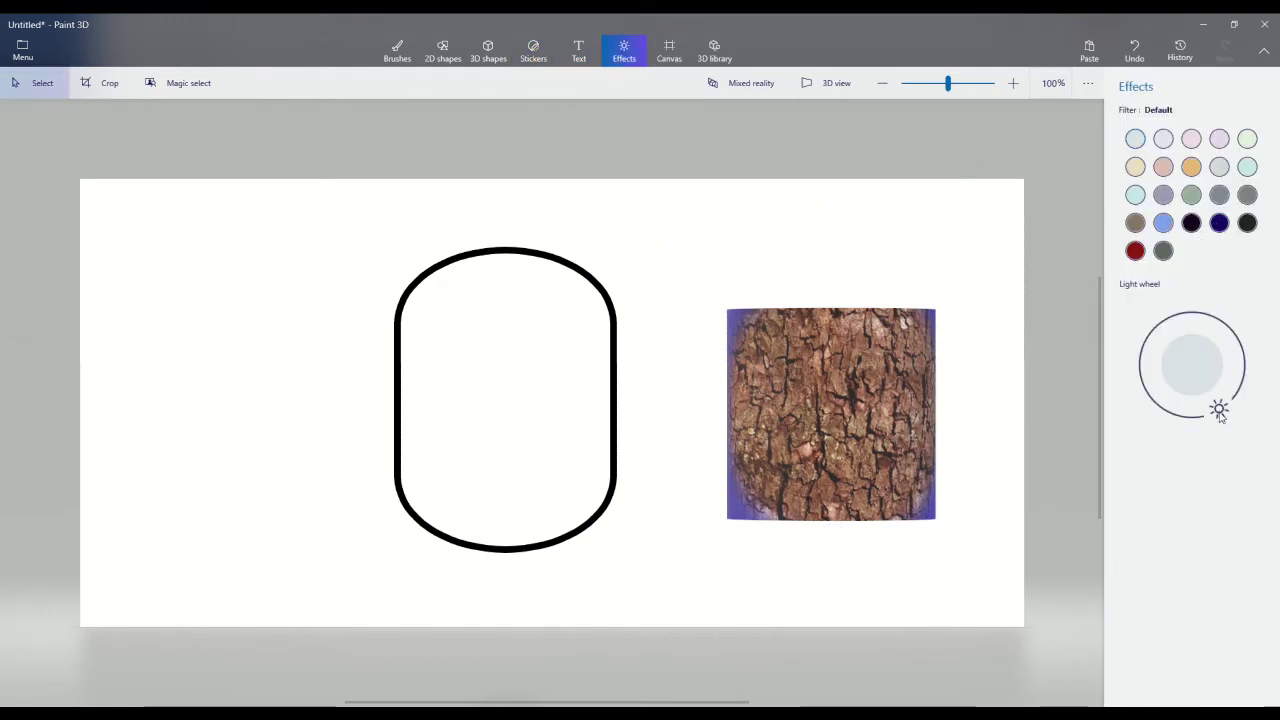
pyautogui.moveTo(1219, 410)
pyautogui.mouseDown()
pyautogui.moveTo(1243, 374)
pyautogui.moveTo(1229, 343)
pyautogui.moveTo(1180, 318)
pyautogui.moveTo(1153, 333)
pyautogui.moveTo(1163, 403)
pyautogui.moveTo(1214, 410)
pyautogui.mouseUp()
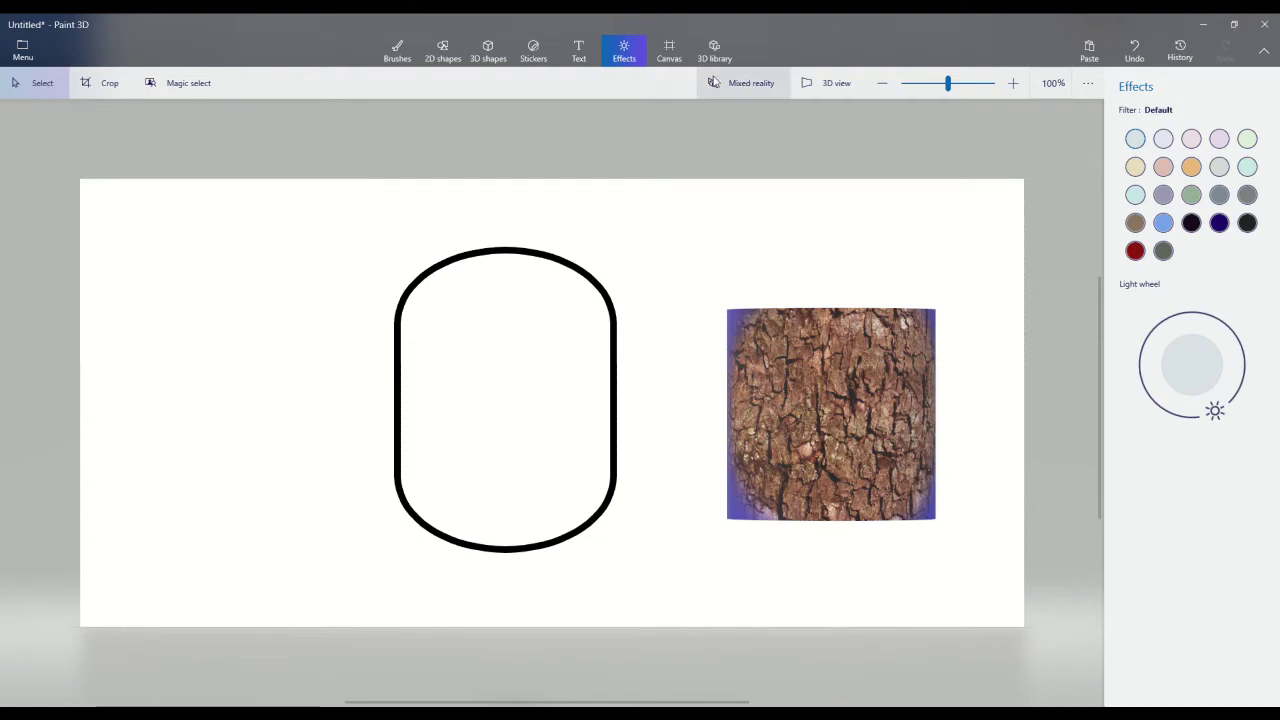
# - Rotate the canvas 90 degrees anticlockwise into portrait orientation
pyautogui.click(672, 58)
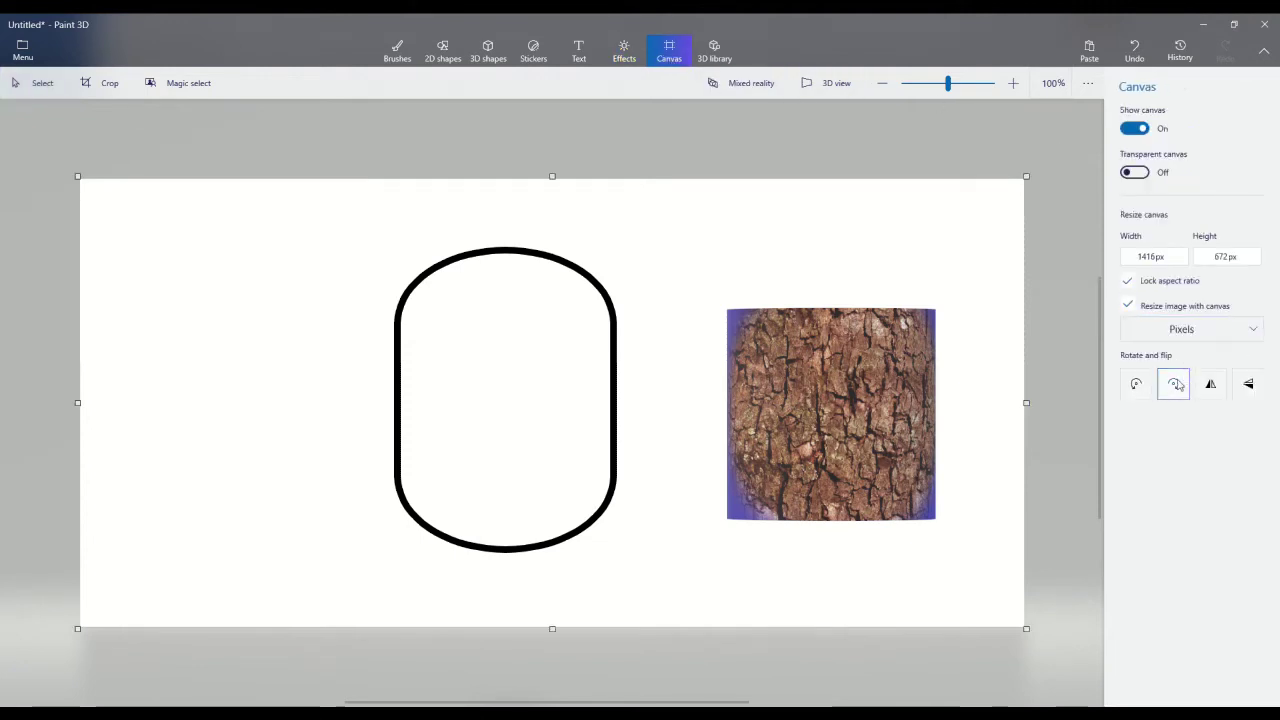
pyautogui.click(1143, 387)
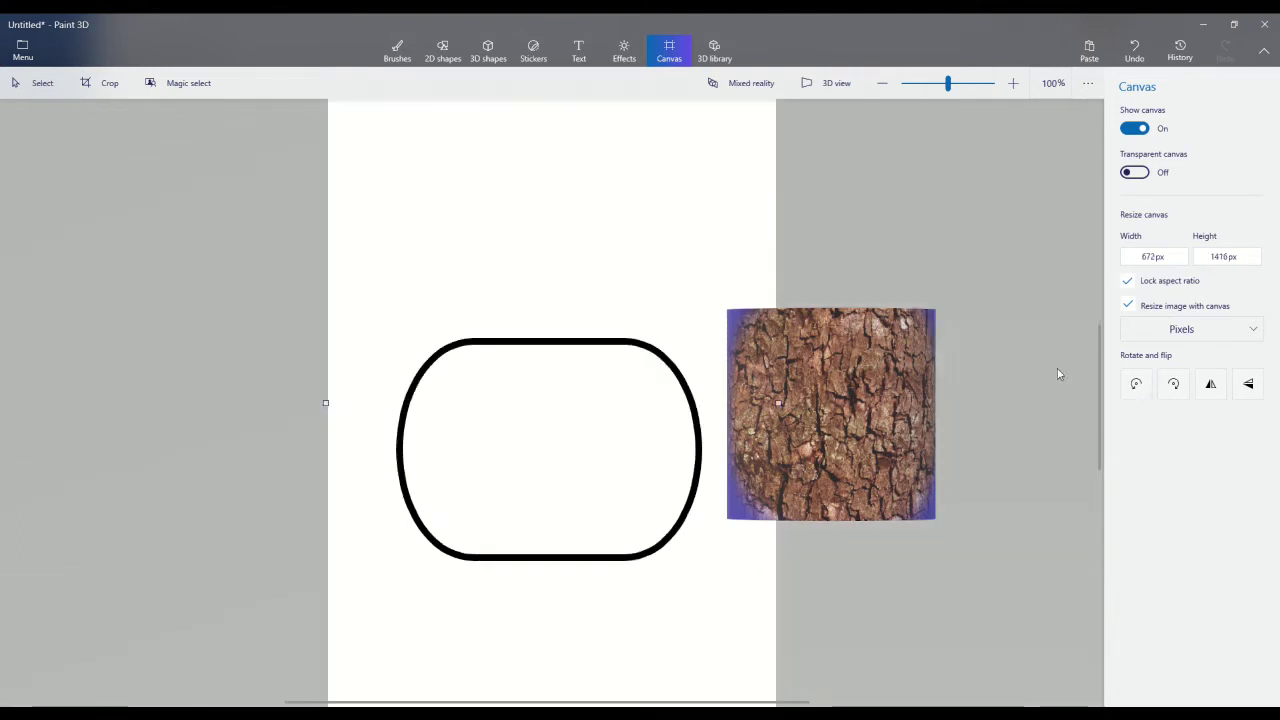
pyautogui.click(1216, 382)
pyautogui.click(1240, 381)
pyautogui.click(1240, 382)
pyautogui.doubleClick(1160, 257)
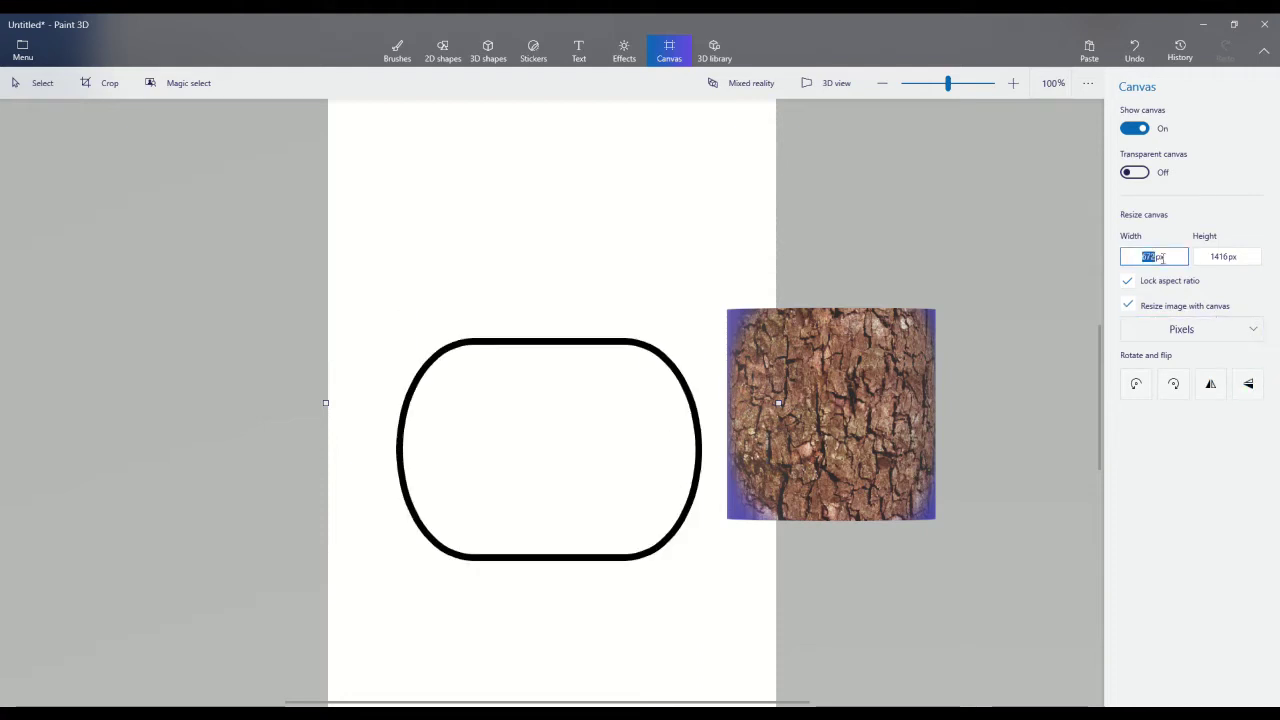
pyautogui.click(1235, 199)
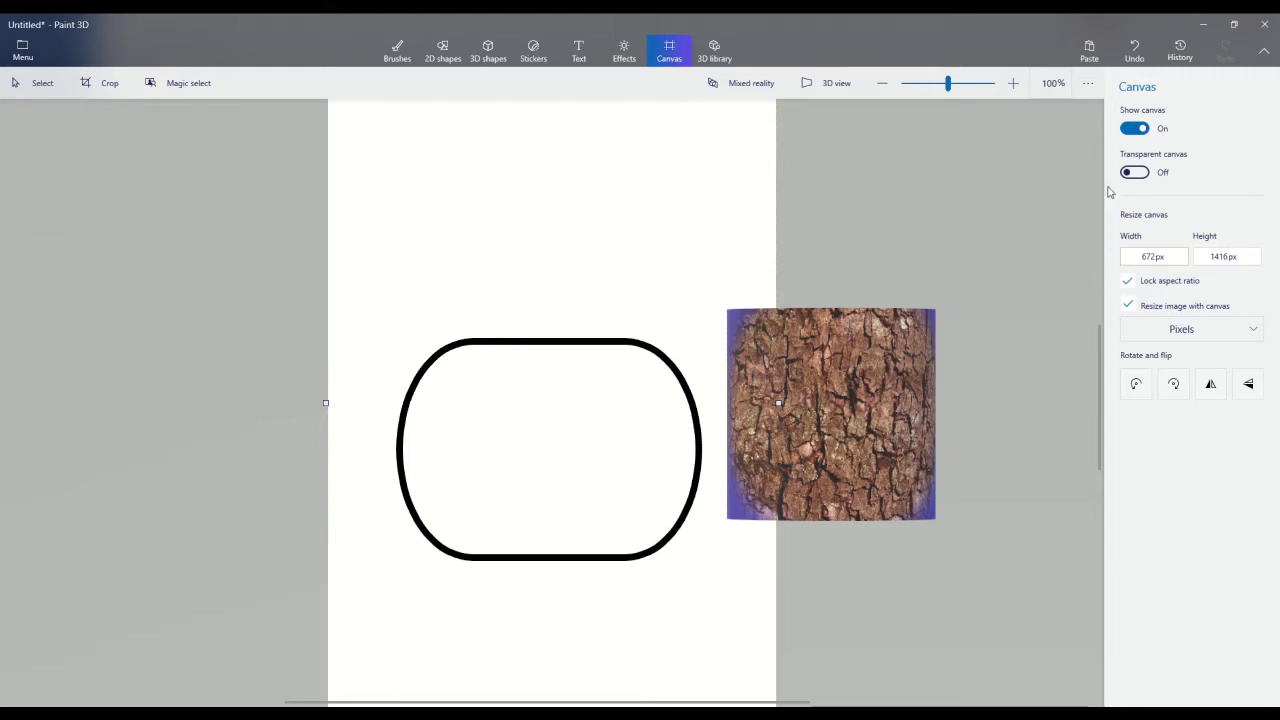
# - Try the transparent canvas setting, switching it on and back off
pyautogui.click(1137, 172)
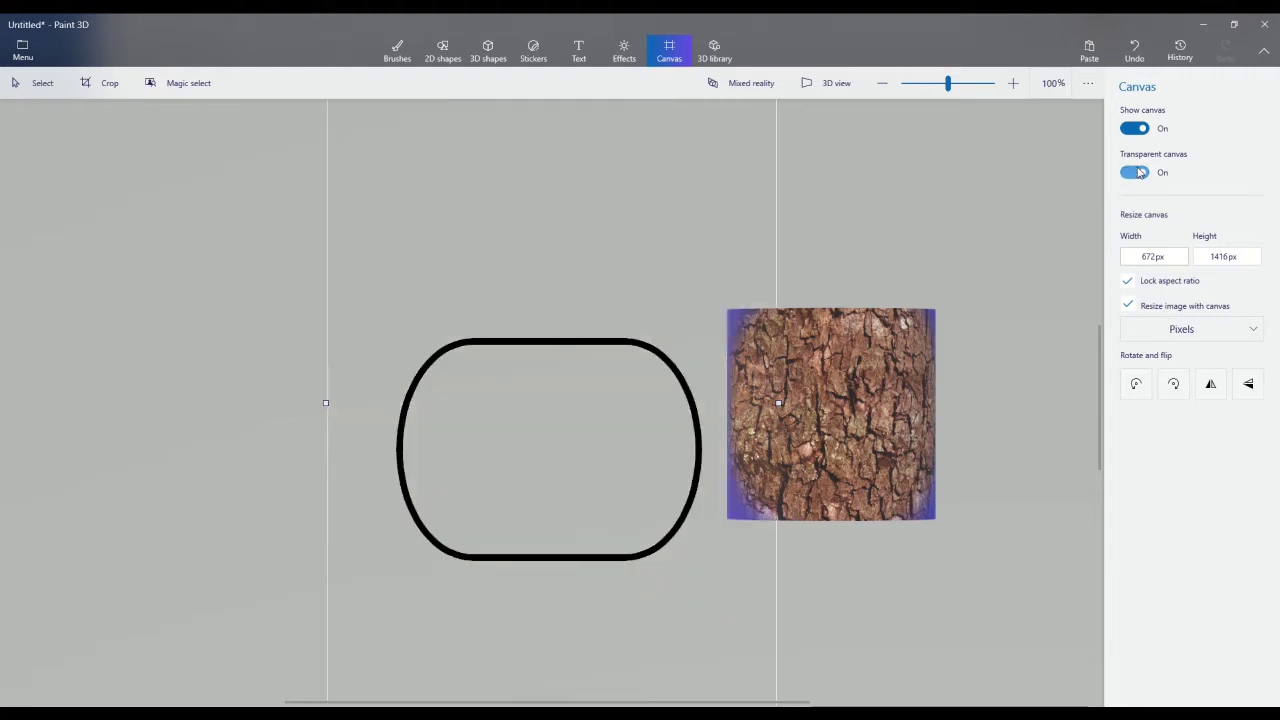
pyautogui.click(1137, 172)
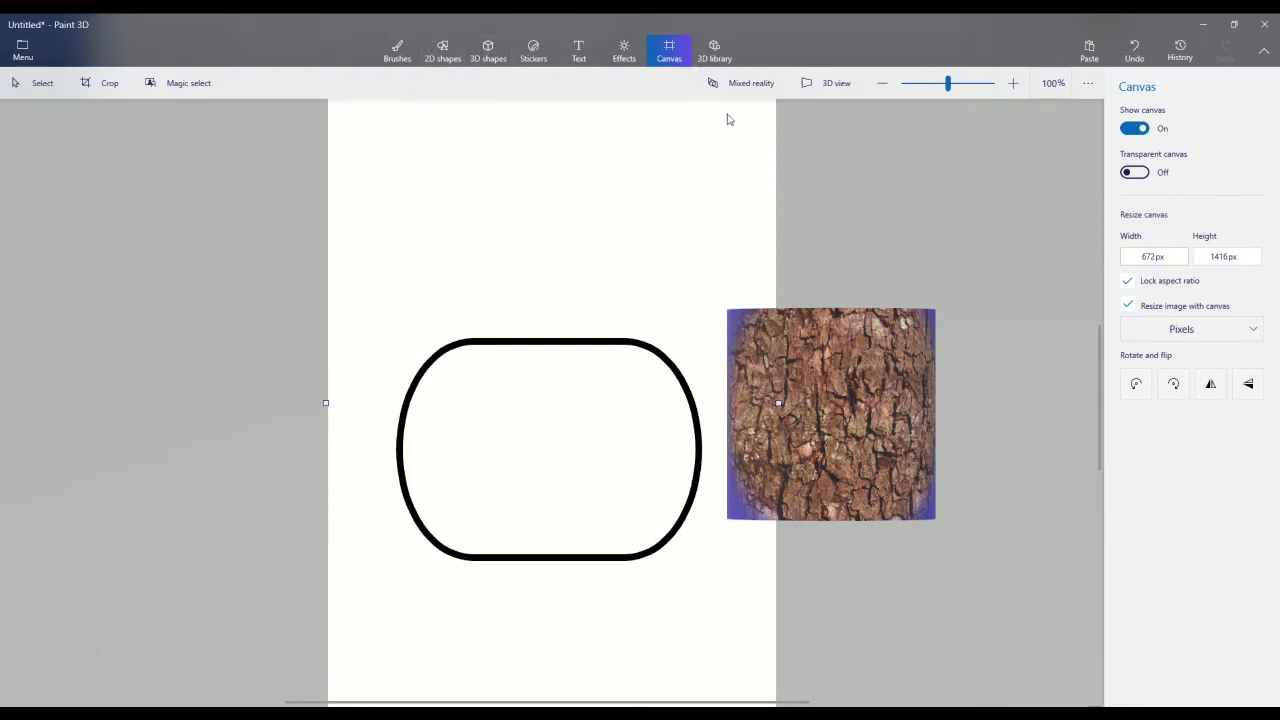
# - Rotate the portrait canvas another 90 degrees anticlockwise, back to landscape orientation
pyautogui.click(400, 50)
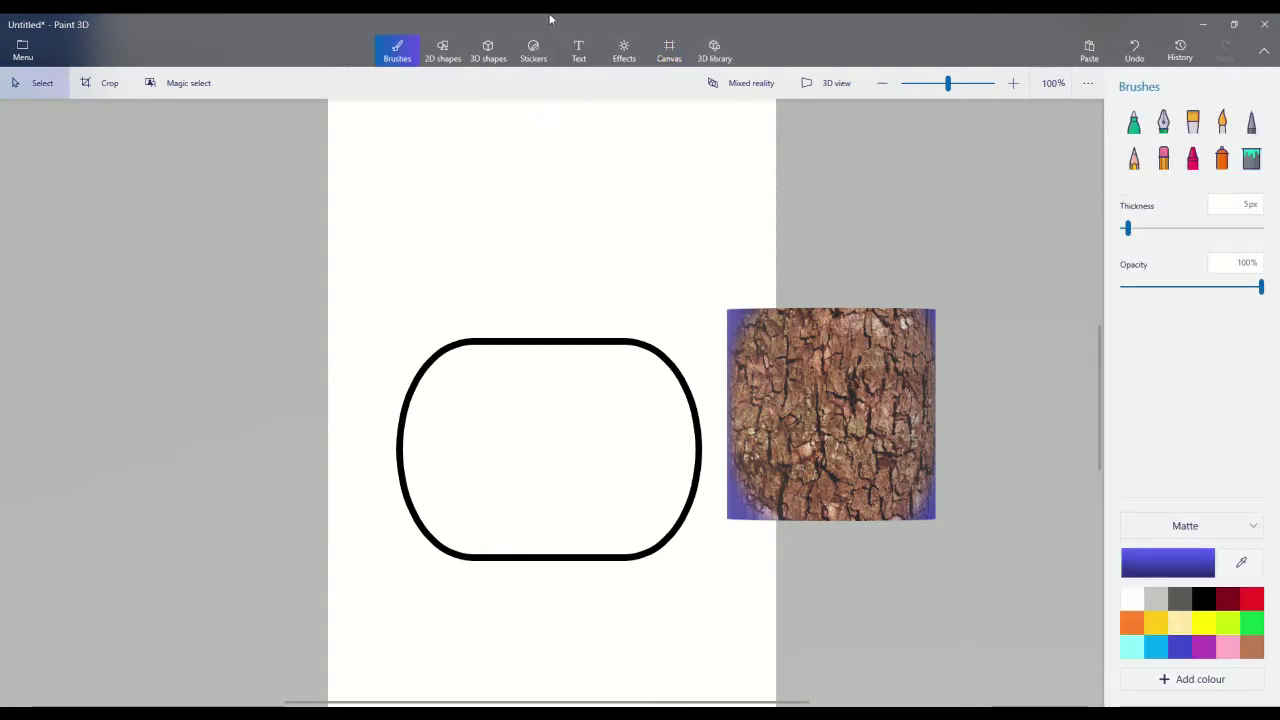
pyautogui.click(672, 52)
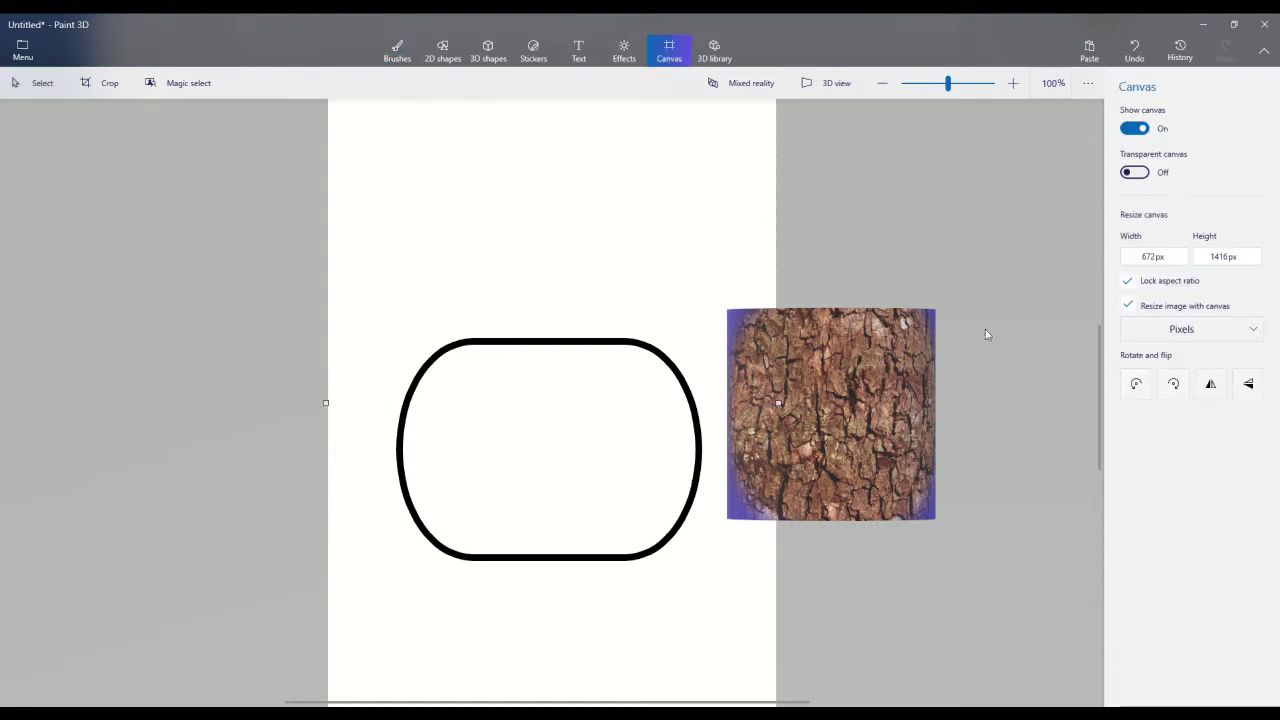
pyautogui.click(1145, 386)
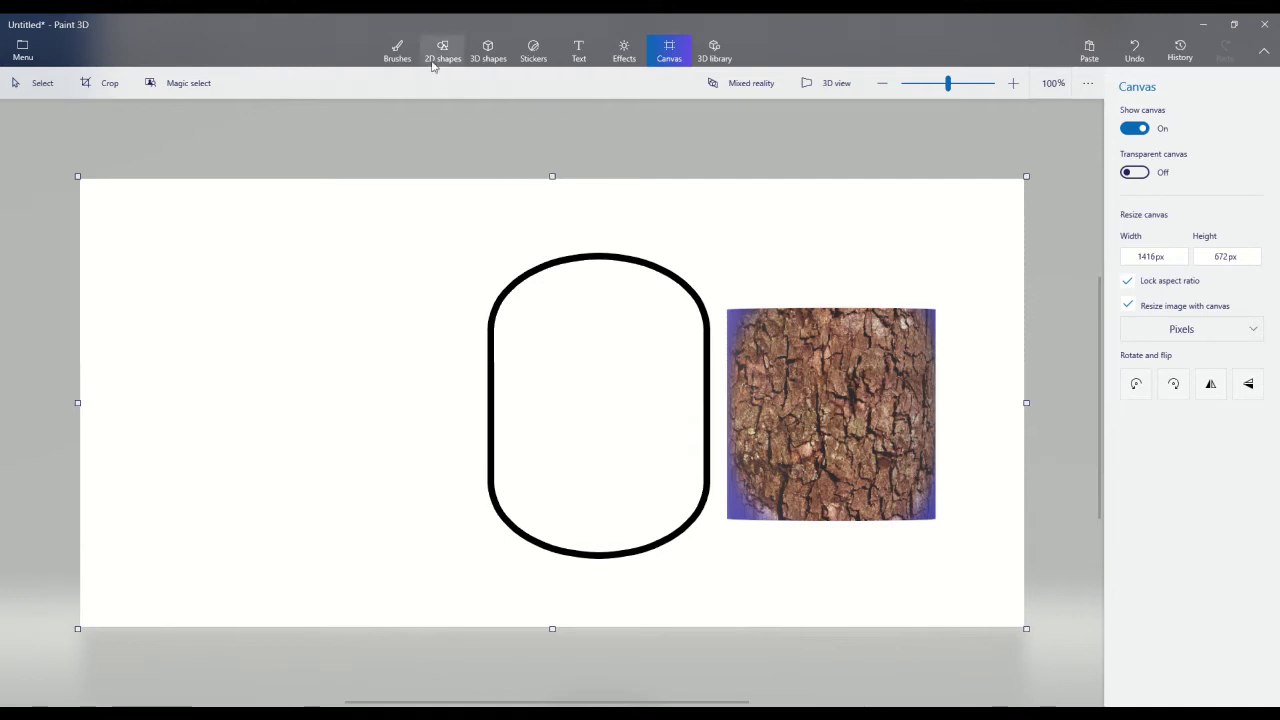
# - Erase several short gaps along the lower half of the capsule outline with the 25 px Eraser
pyautogui.click(397, 50)
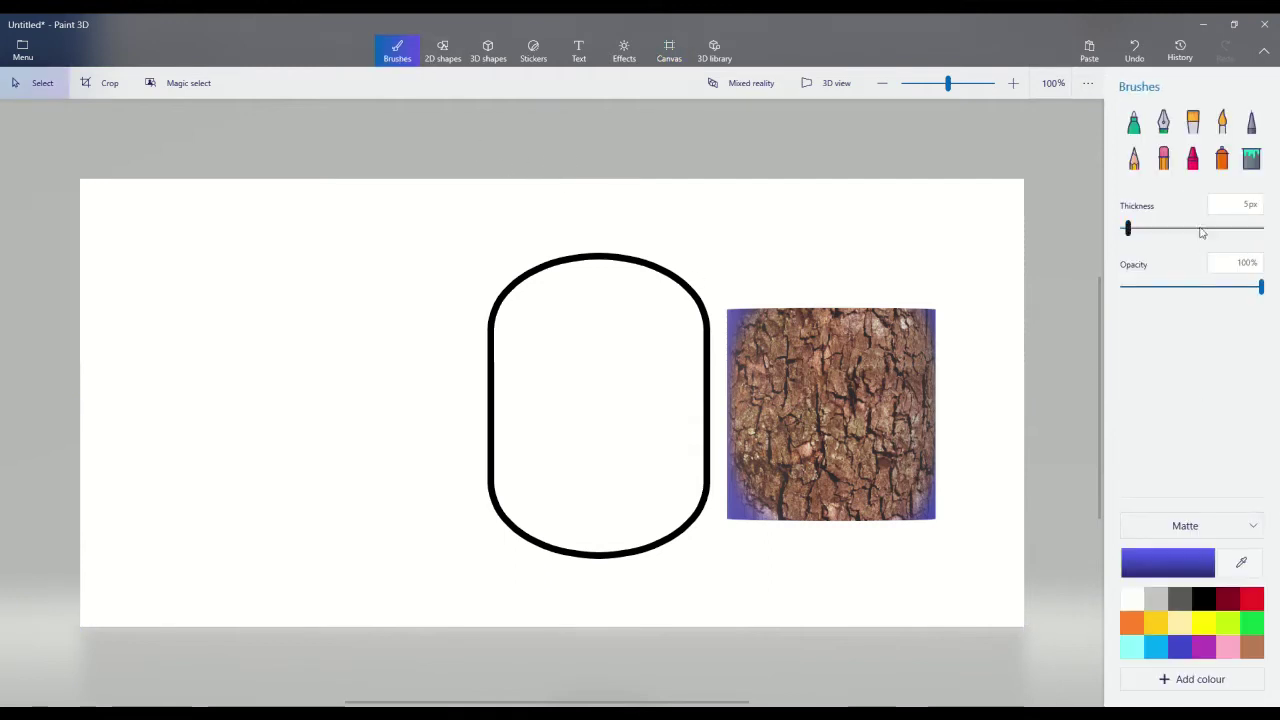
pyautogui.click(1163, 158)
pyautogui.click(706, 422)
pyautogui.click(503, 520)
pyautogui.moveTo(540, 550); pyautogui.dragTo(570, 552)
pyautogui.click(693, 512)
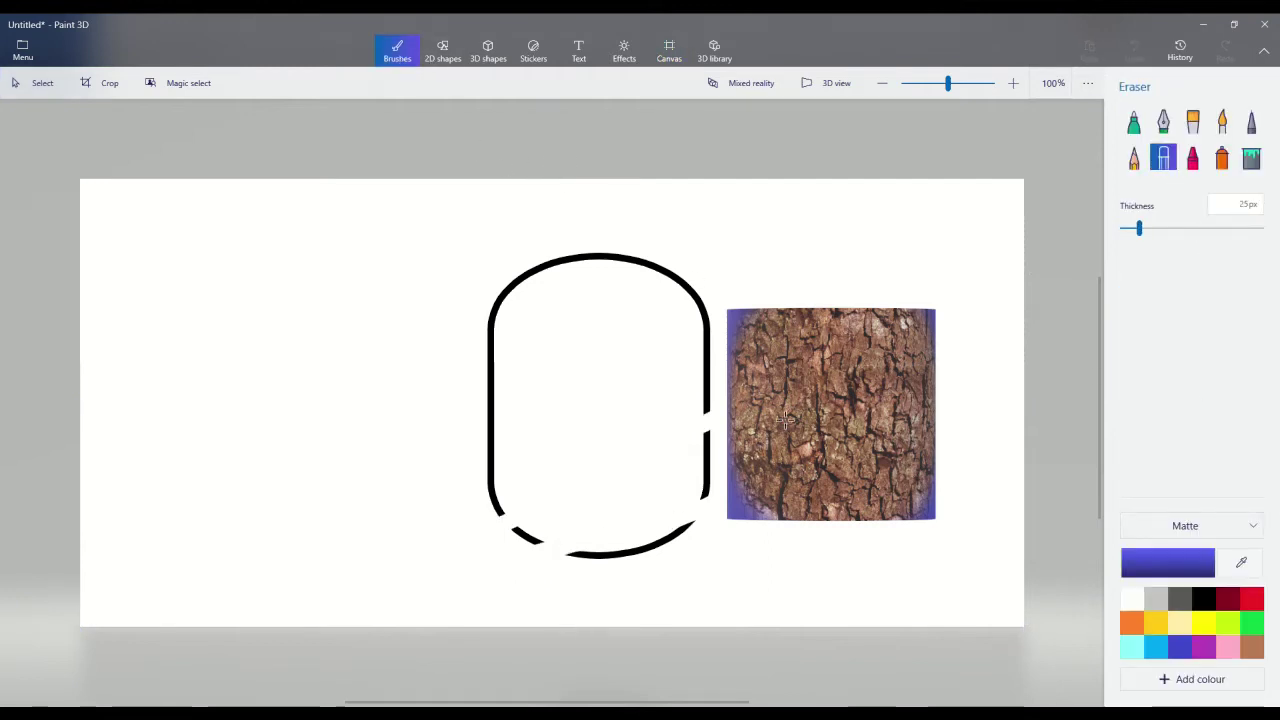
pyautogui.moveTo(707, 455); pyautogui.dragTo(707, 492)
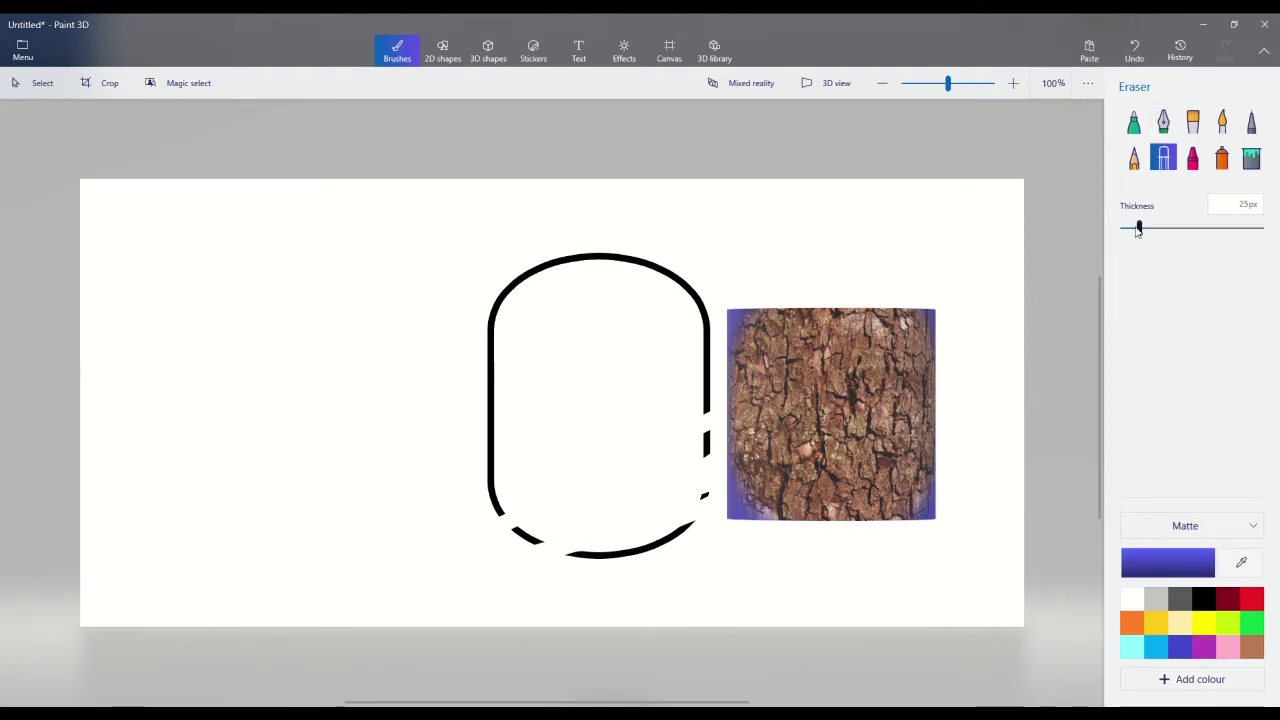
# - Set the Eraser thickness to 200 px and erase the rest of the capsule outline
pyautogui.moveTo(1138, 229); pyautogui.dragTo(1262, 228)
pyautogui.moveTo(735, 420); pyautogui.dragTo(700, 520)
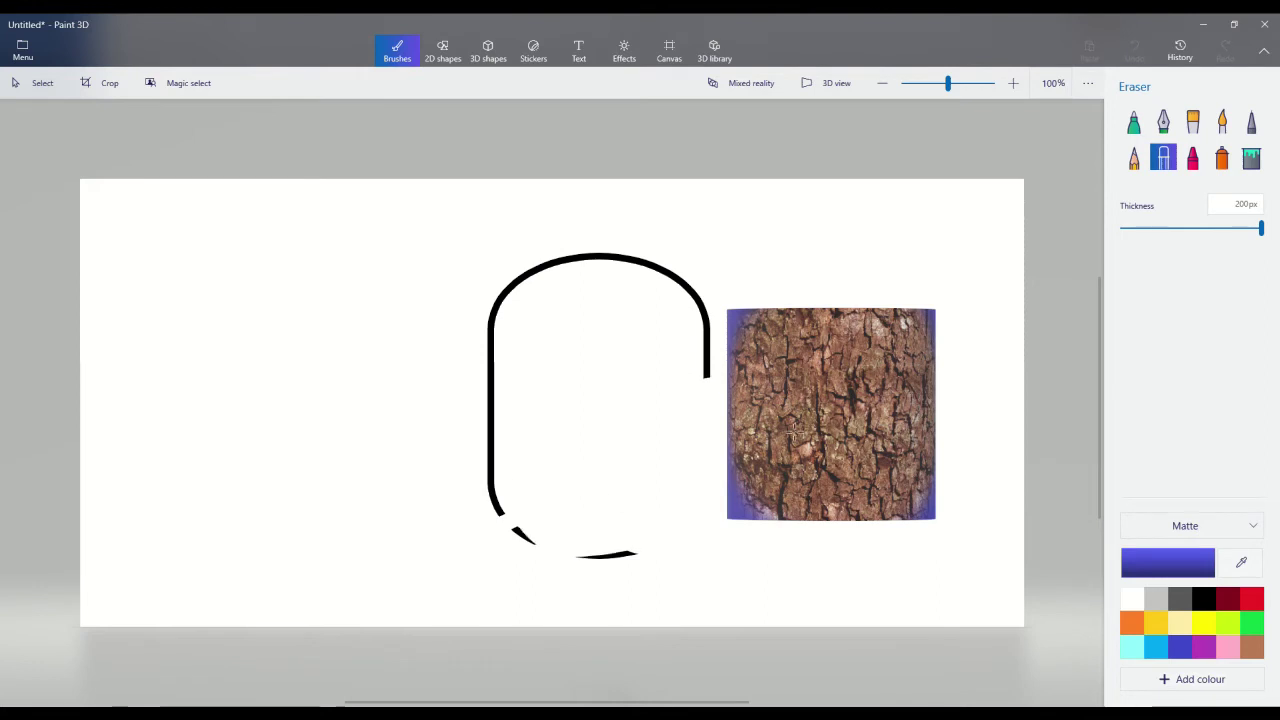
pyautogui.moveTo(794, 432)
pyautogui.mouseDown()
pyautogui.moveTo(517, 406)
pyautogui.moveTo(689, 360)
pyautogui.moveTo(439, 310)
pyautogui.mouseUp()
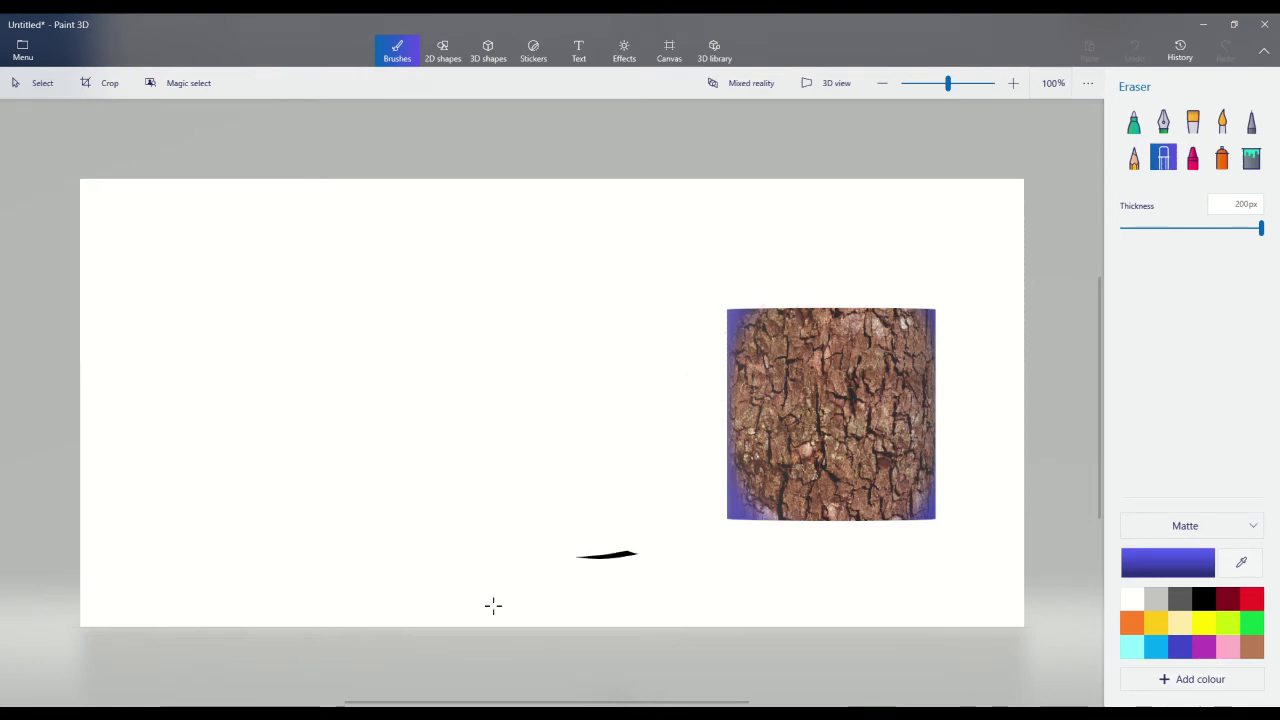
pyautogui.moveTo(560, 546); pyautogui.dragTo(640, 555)
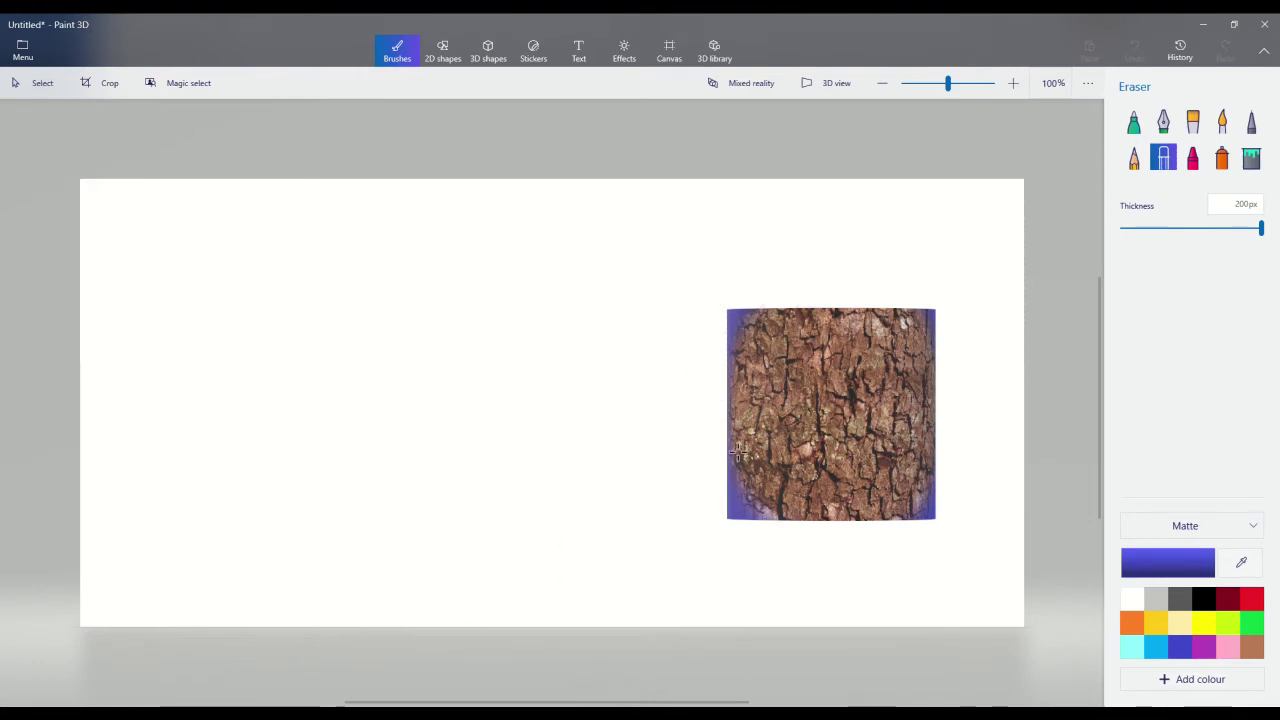
# - Start a new blank project and discard the unsaved practice canvas
pyautogui.click(22, 50)
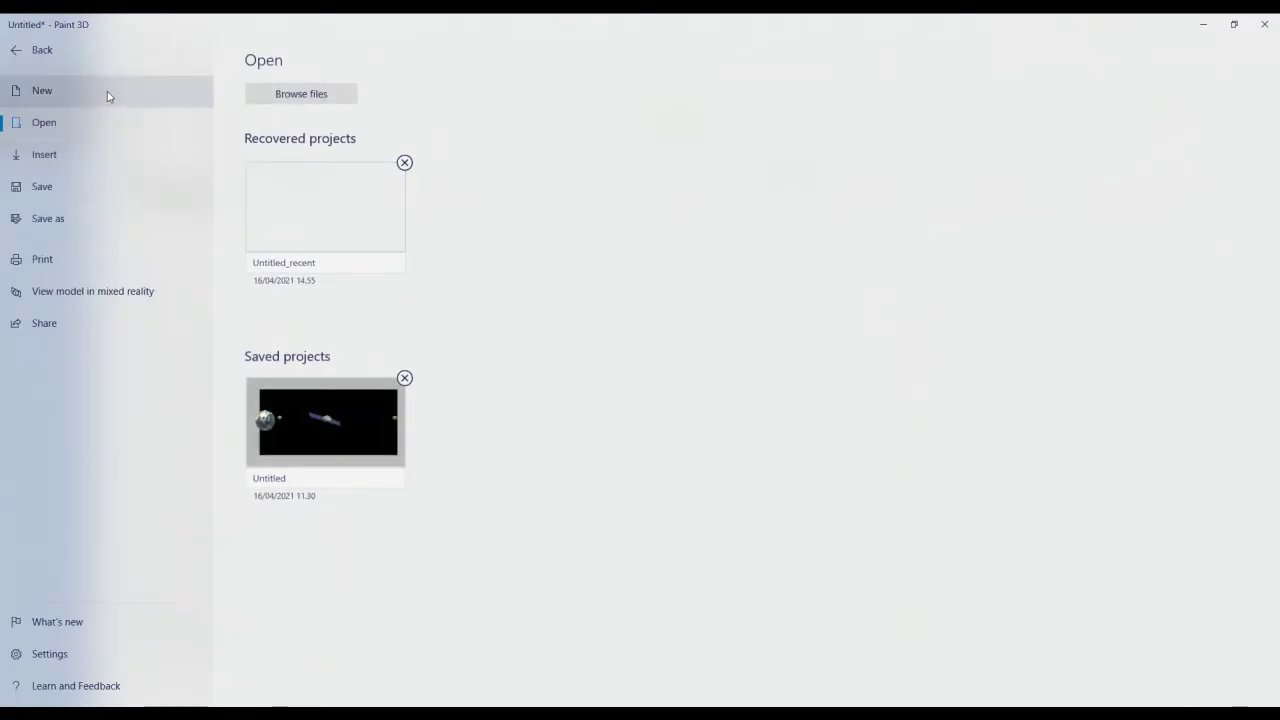
pyautogui.click(107, 91)
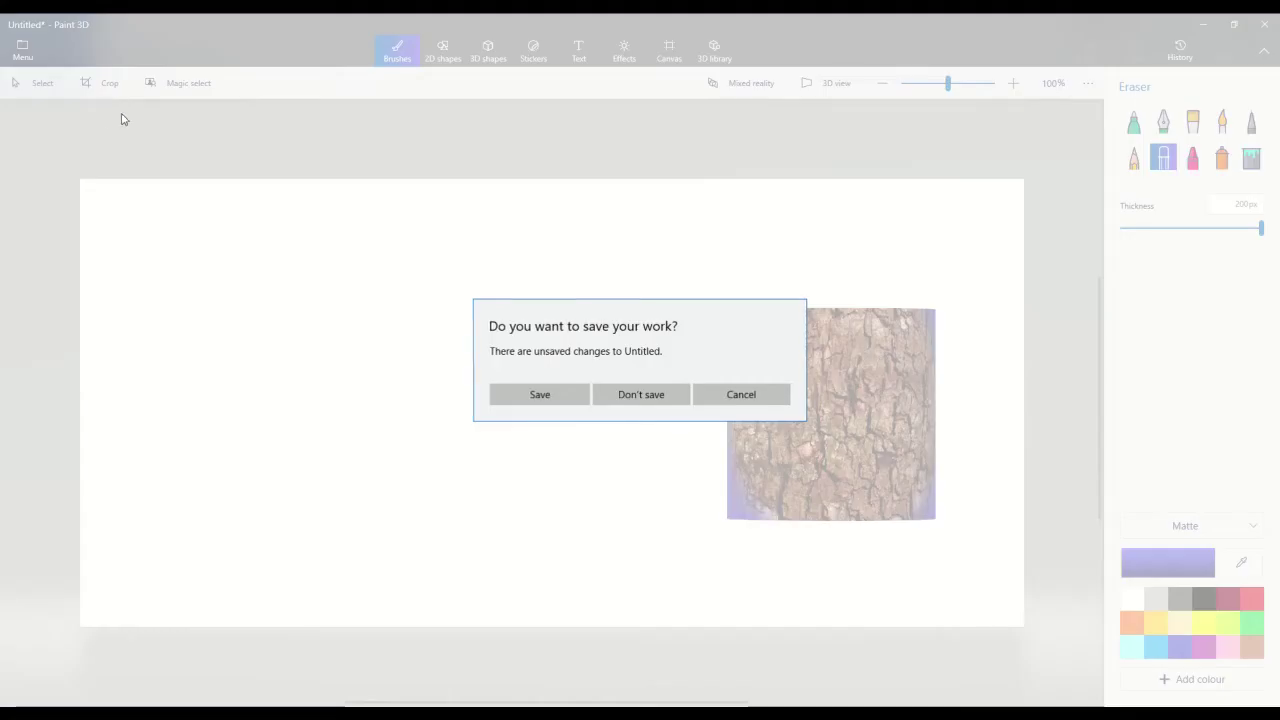
pyautogui.click(617, 400)
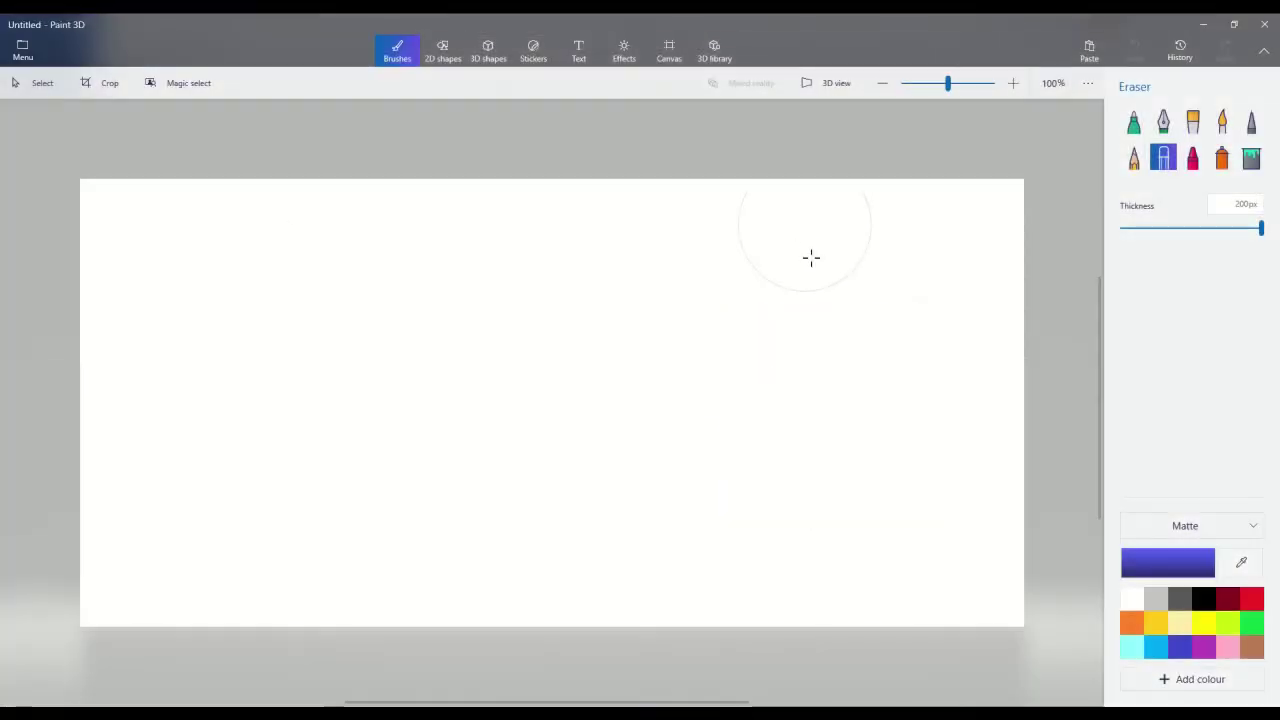
# - Browse the categories of the 3D library and open the Cool Cars collection
pyautogui.click(725, 47)
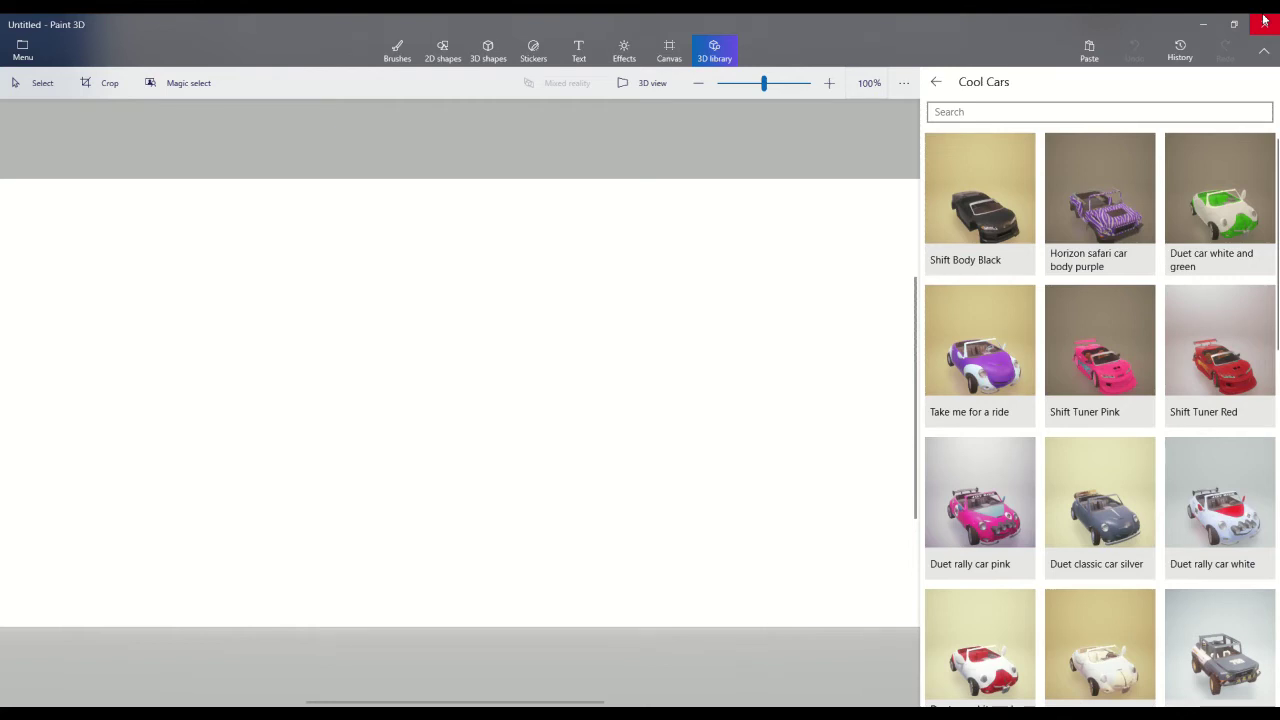
pyautogui.click(940, 84)
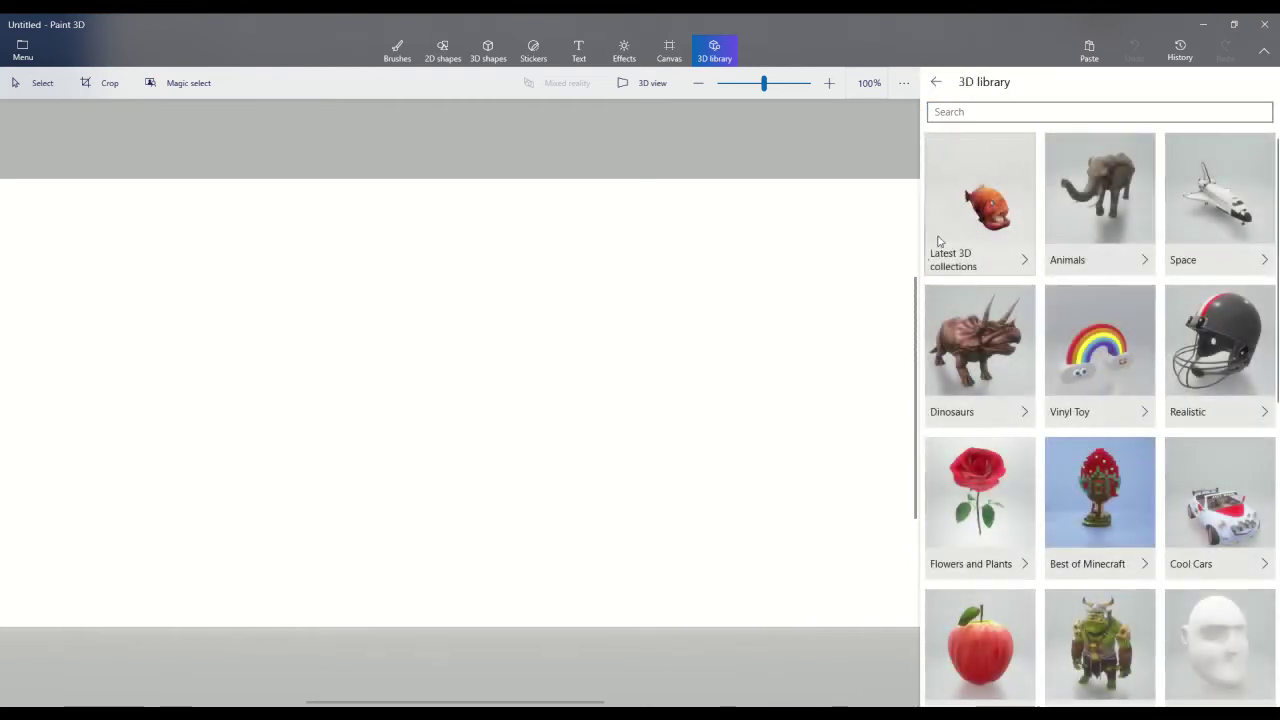
pyautogui.scroll(-6, 1131, 591)
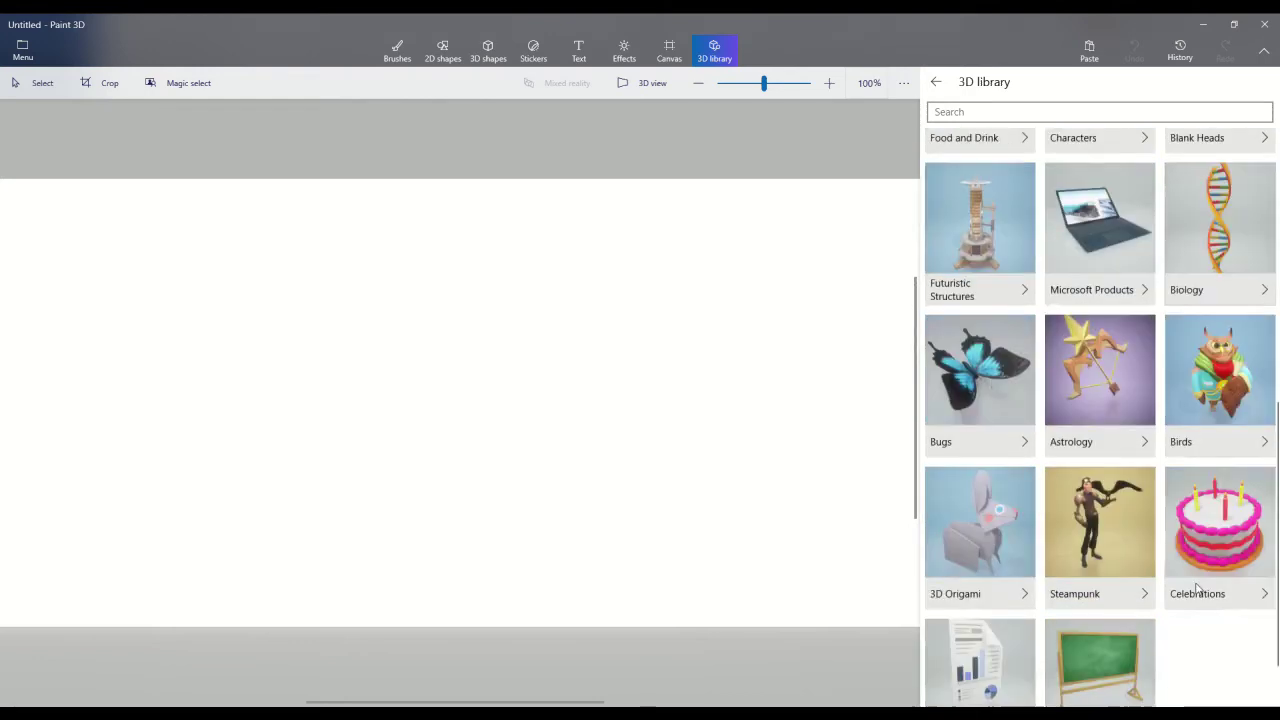
pyautogui.scroll(2, 1187, 597)
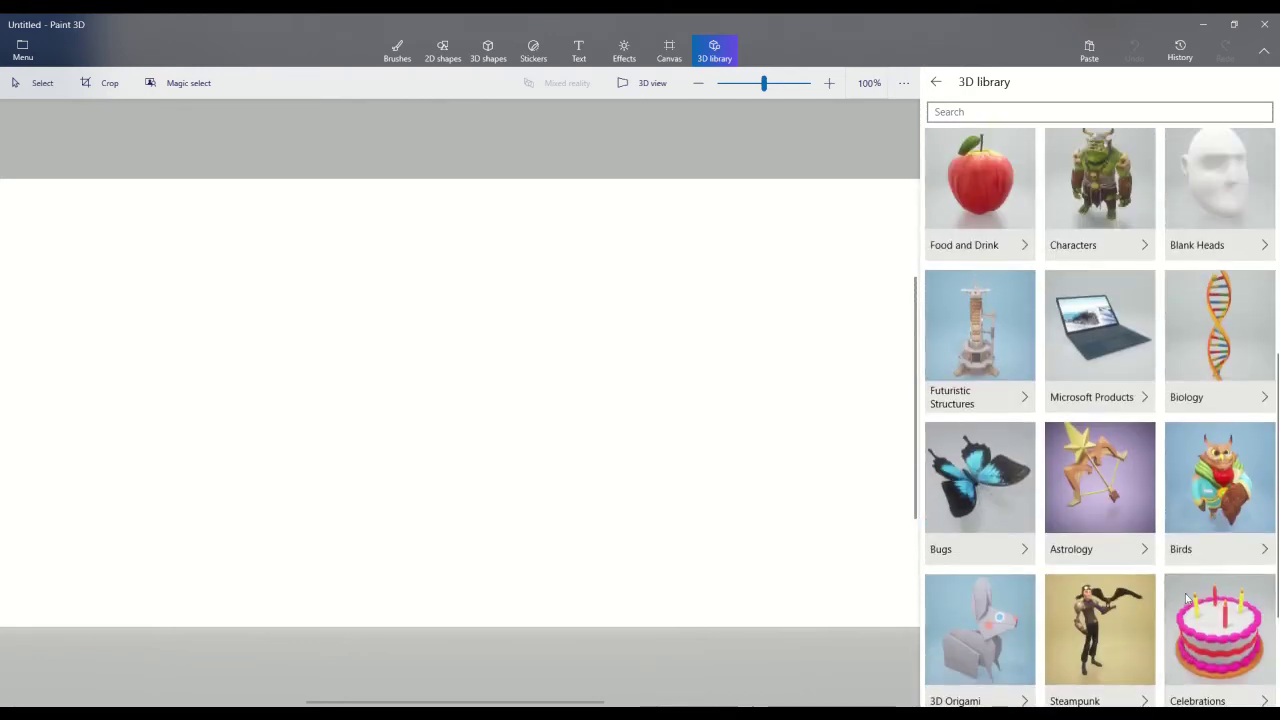
pyautogui.scroll(3, 1190, 590)
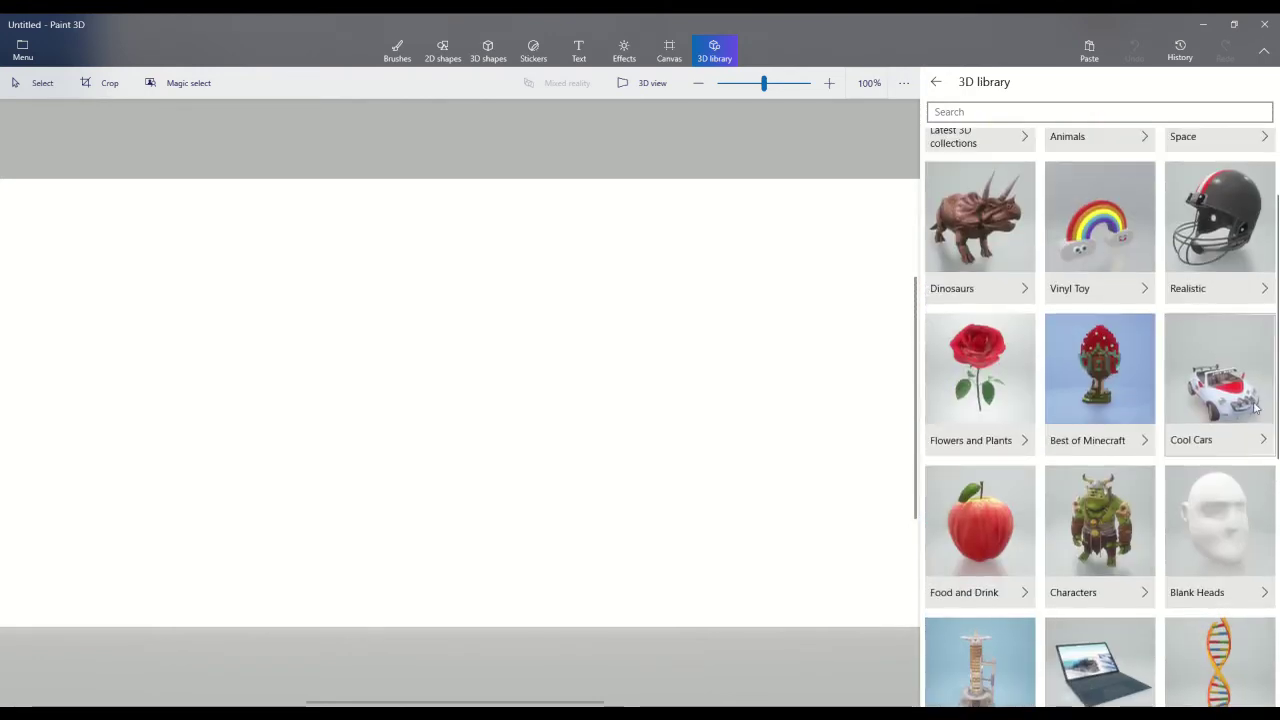
pyautogui.click(1246, 432)
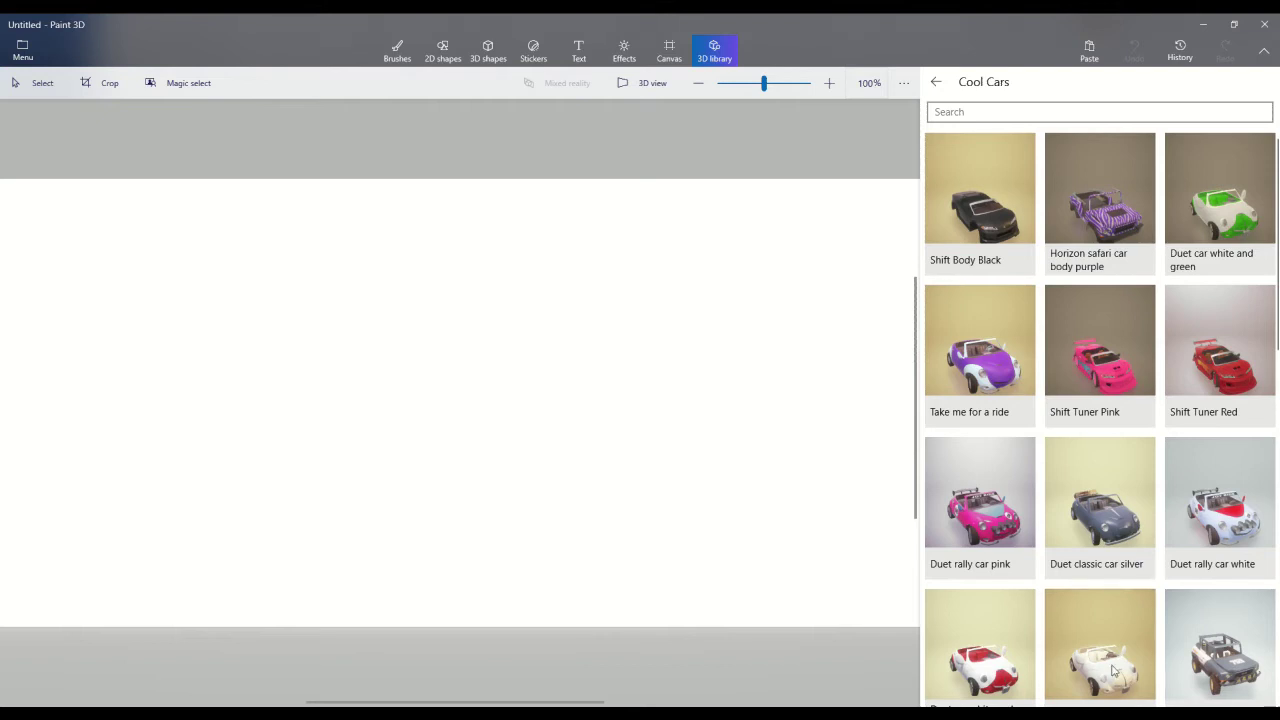
# - Look through the car models in the Cool Cars collection for one to place on the canvas
pyautogui.scroll(-5, 958, 402)
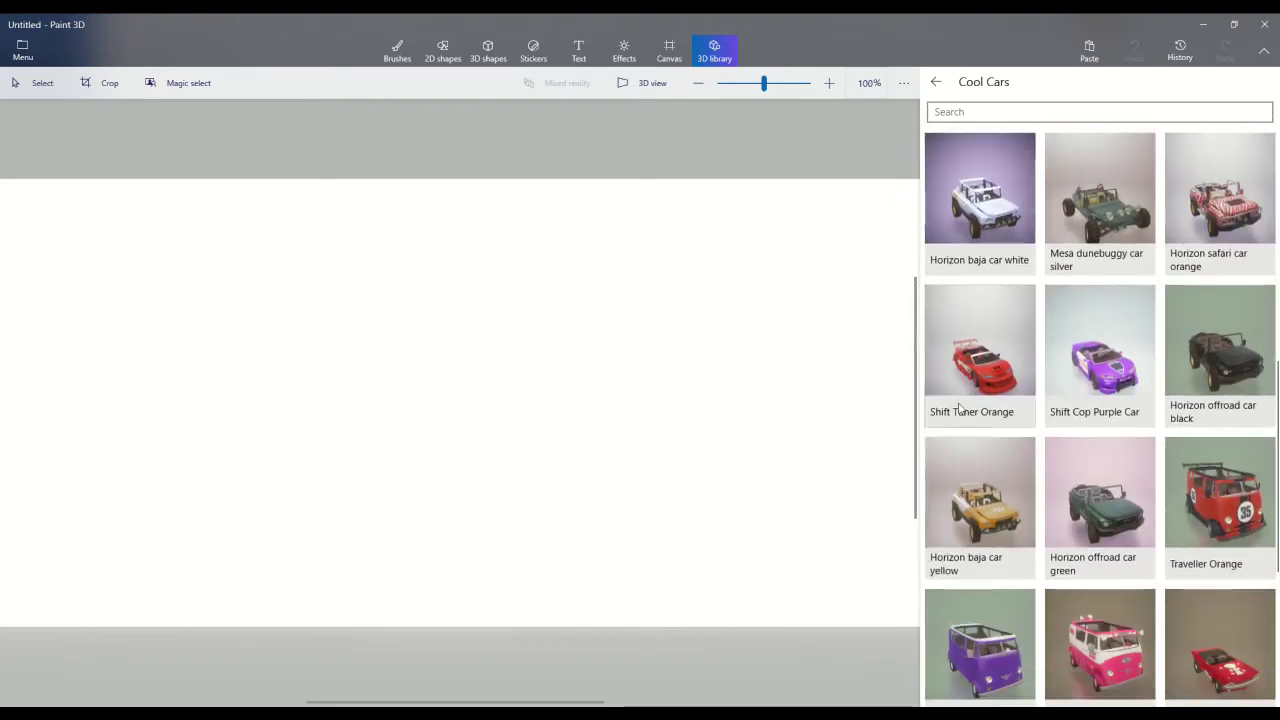
pyautogui.scroll(-3, 958, 407)
pyautogui.scroll(1, 988, 462)
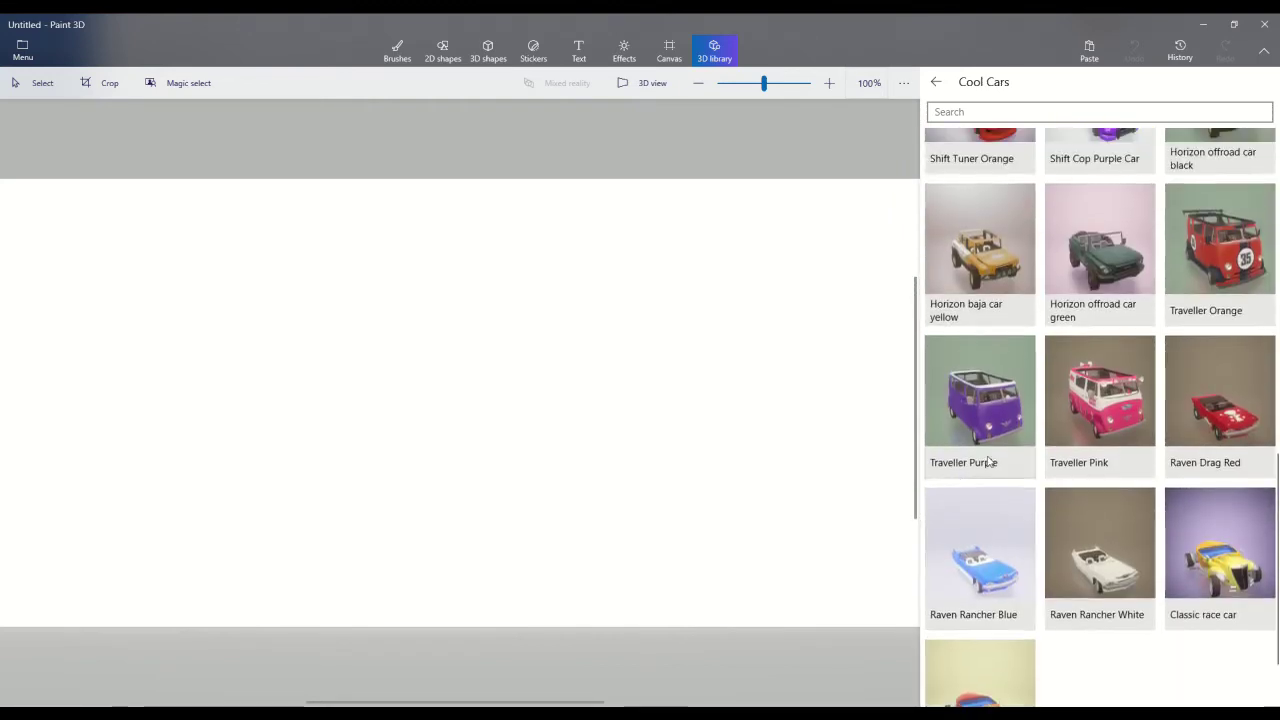
pyautogui.scroll(6, 990, 465)
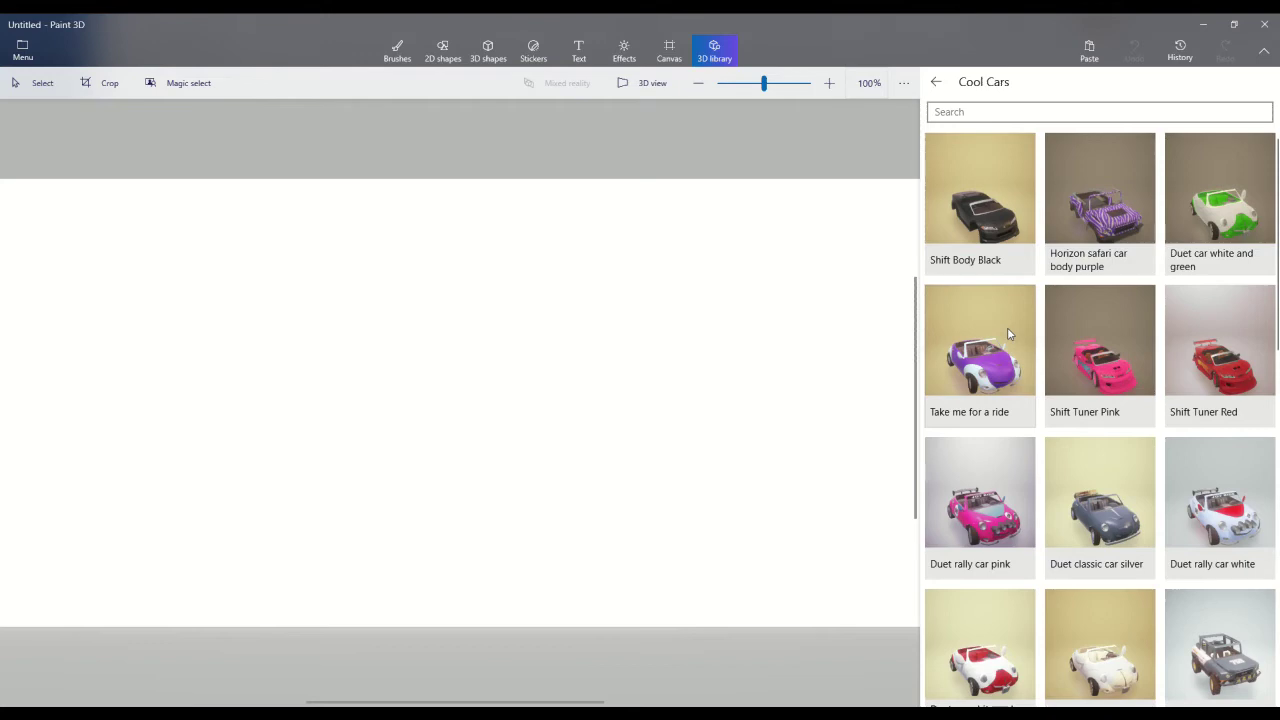
pyautogui.scroll(-6, 1045, 420)
pyautogui.scroll(6, 1045, 420)
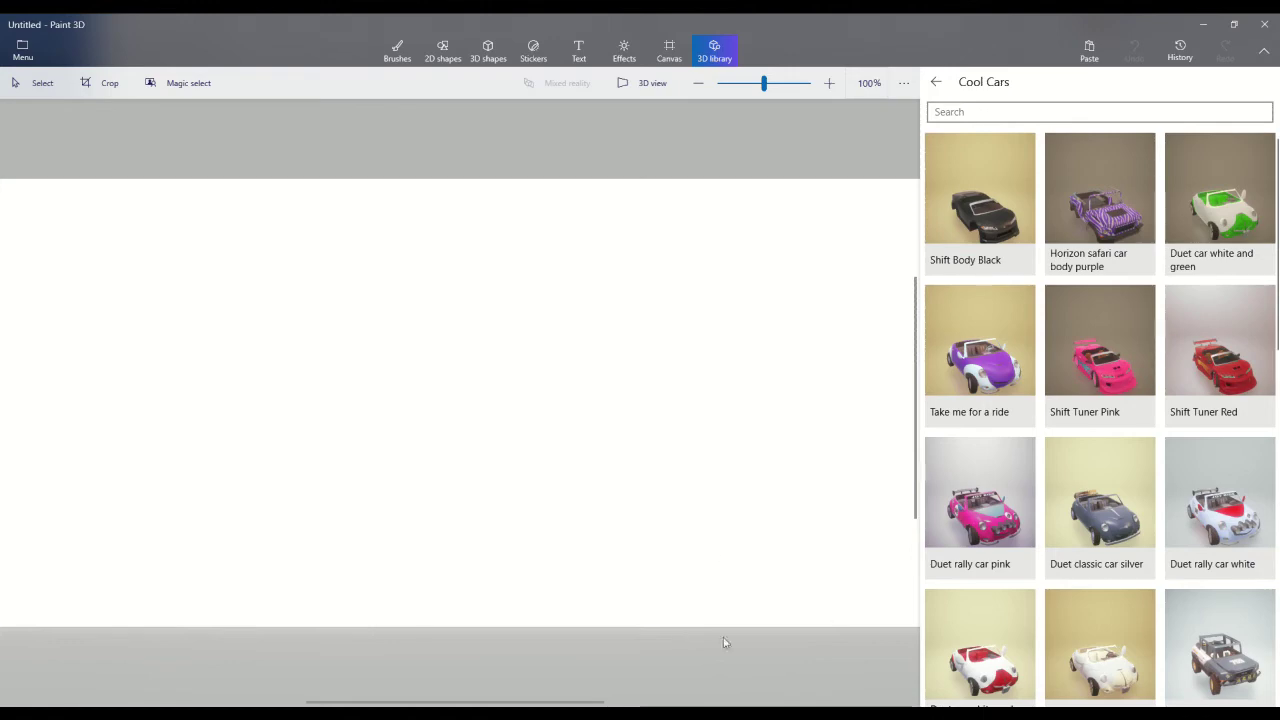
pyautogui.scroll(-10, 1137, 555)
pyautogui.scroll(3, 1137, 540)
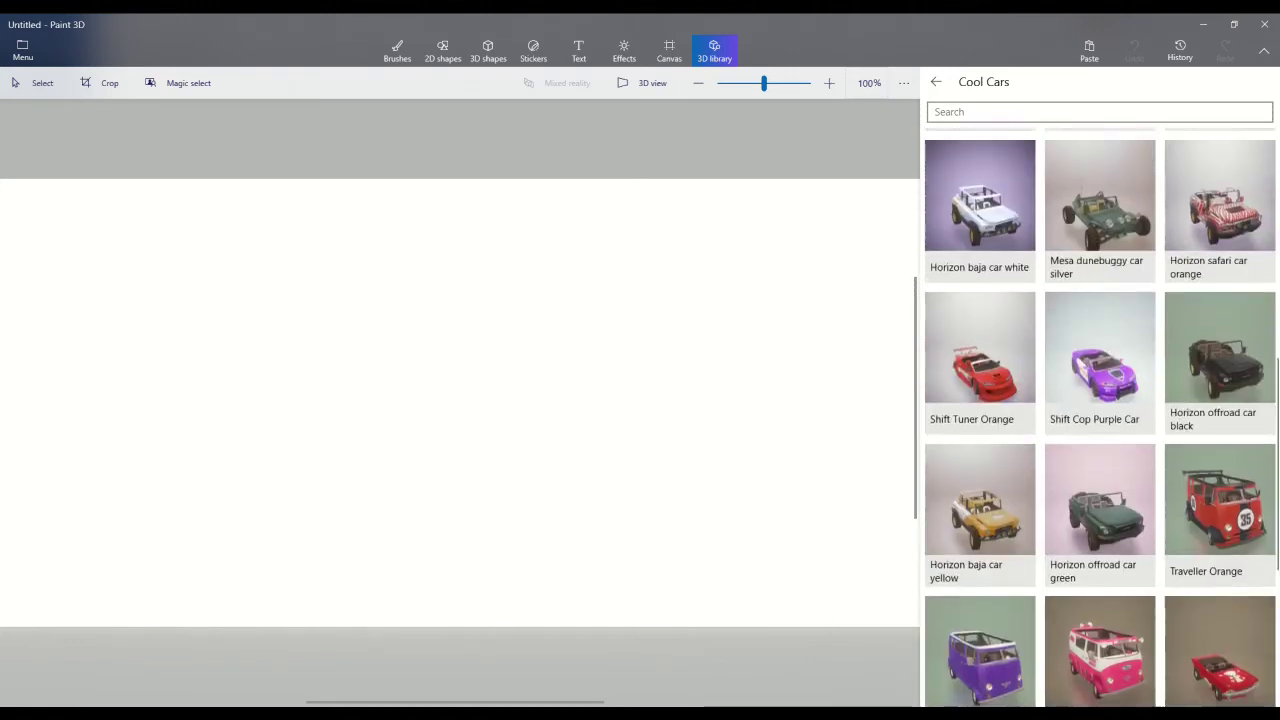
pyautogui.scroll(5, 1278, 465)
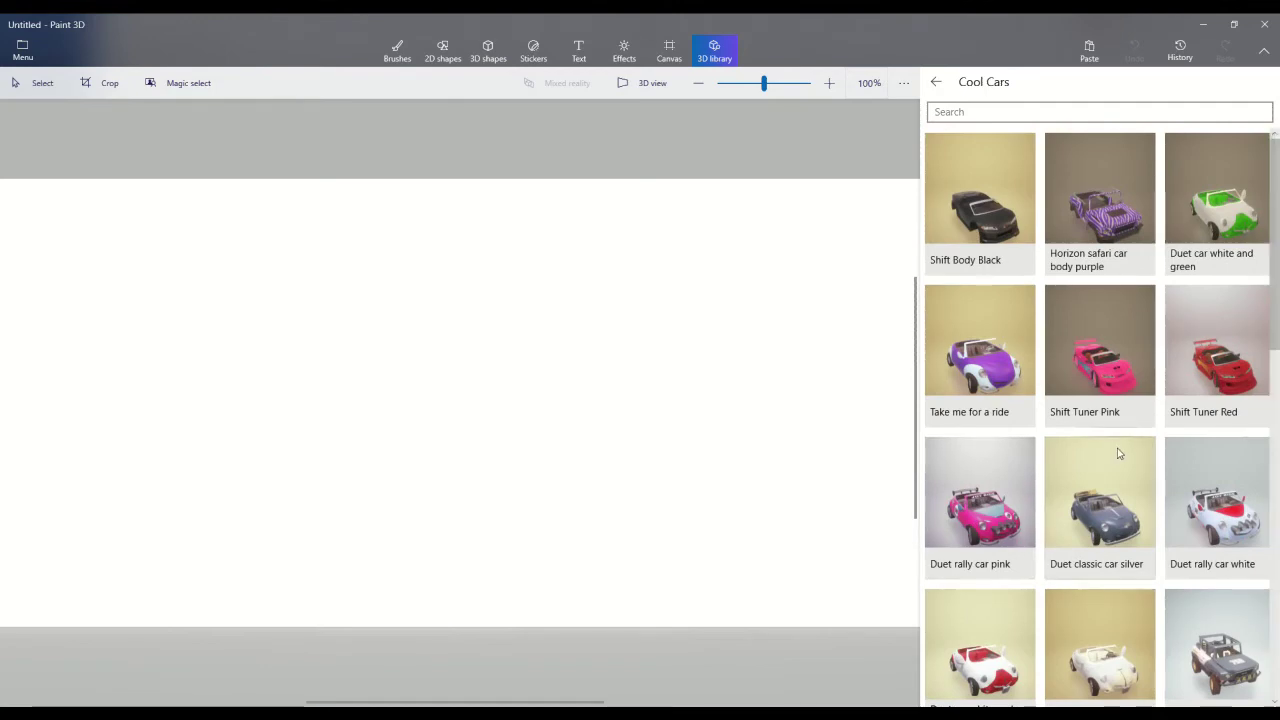
pyautogui.scroll(-1, 1163, 478)
pyautogui.scroll(-8, 1163, 478)
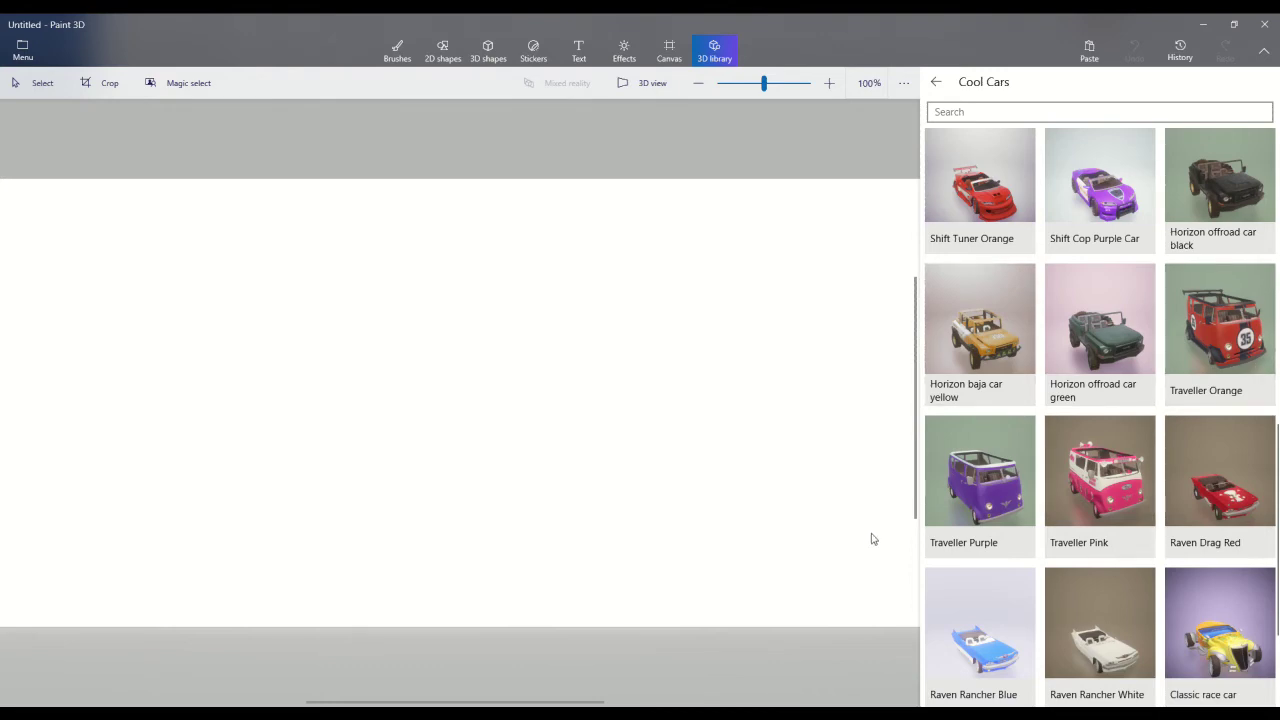
pyautogui.scroll(-3, 871, 534)
pyautogui.scroll(3, 1034, 457)
pyautogui.scroll(5, 1040, 445)
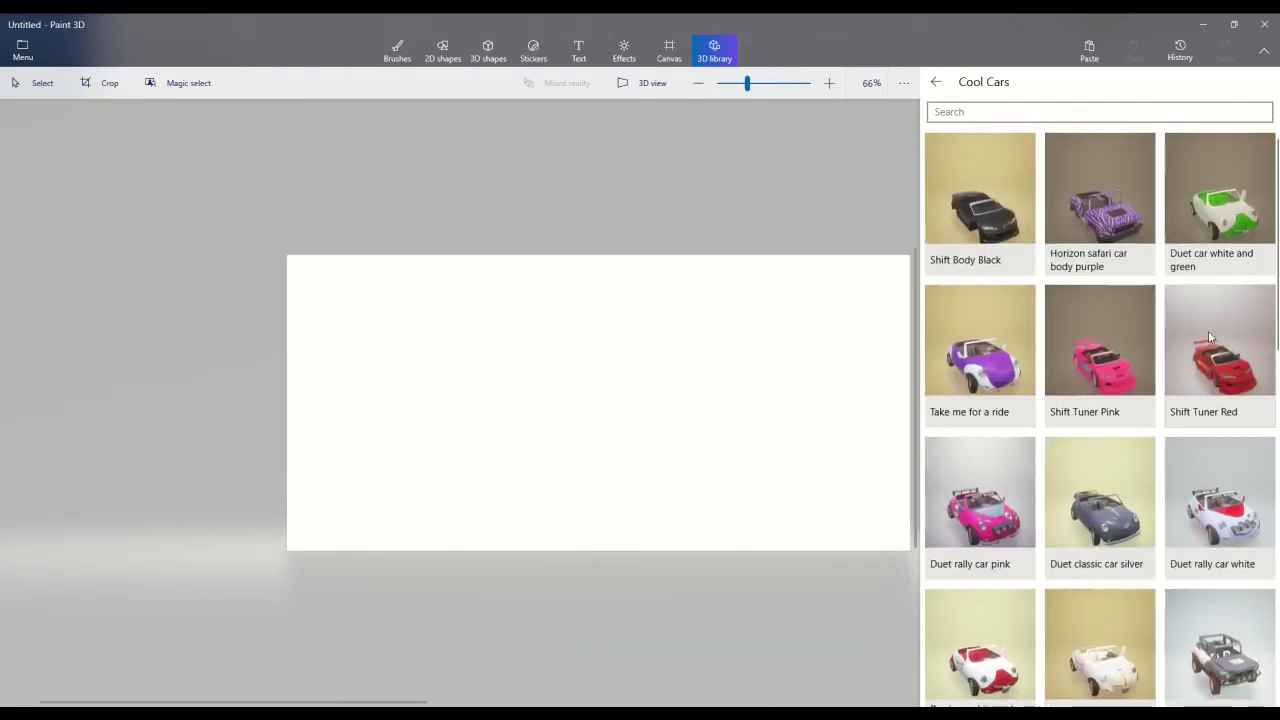
# - Place the Shift Tuner Red car on the canvas, deselect it and try a rectangular selection of about 205 × 169 px over its front
pyautogui.click(1197, 338)
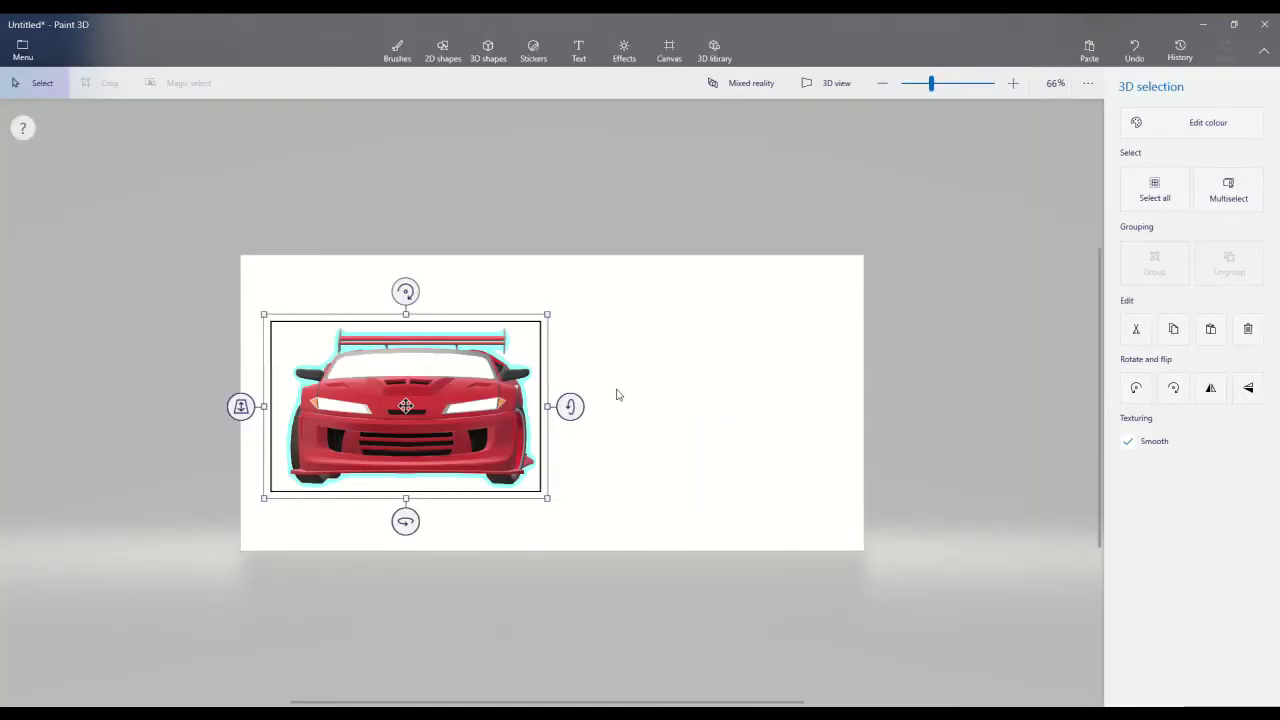
pyautogui.scroll(3, 889, 325)
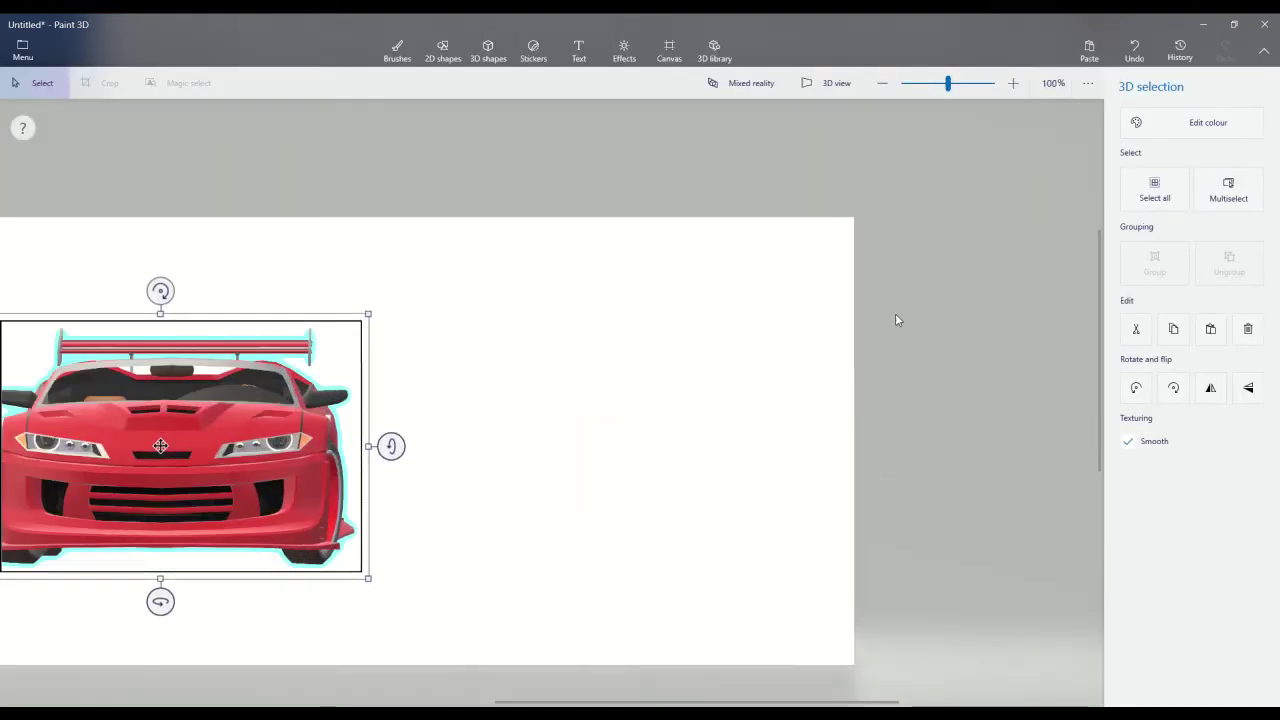
pyautogui.moveTo(805, 361)
pyautogui.mouseDown()
pyautogui.moveTo(1006, 369)
pyautogui.moveTo(857, 371)
pyautogui.mouseUp()
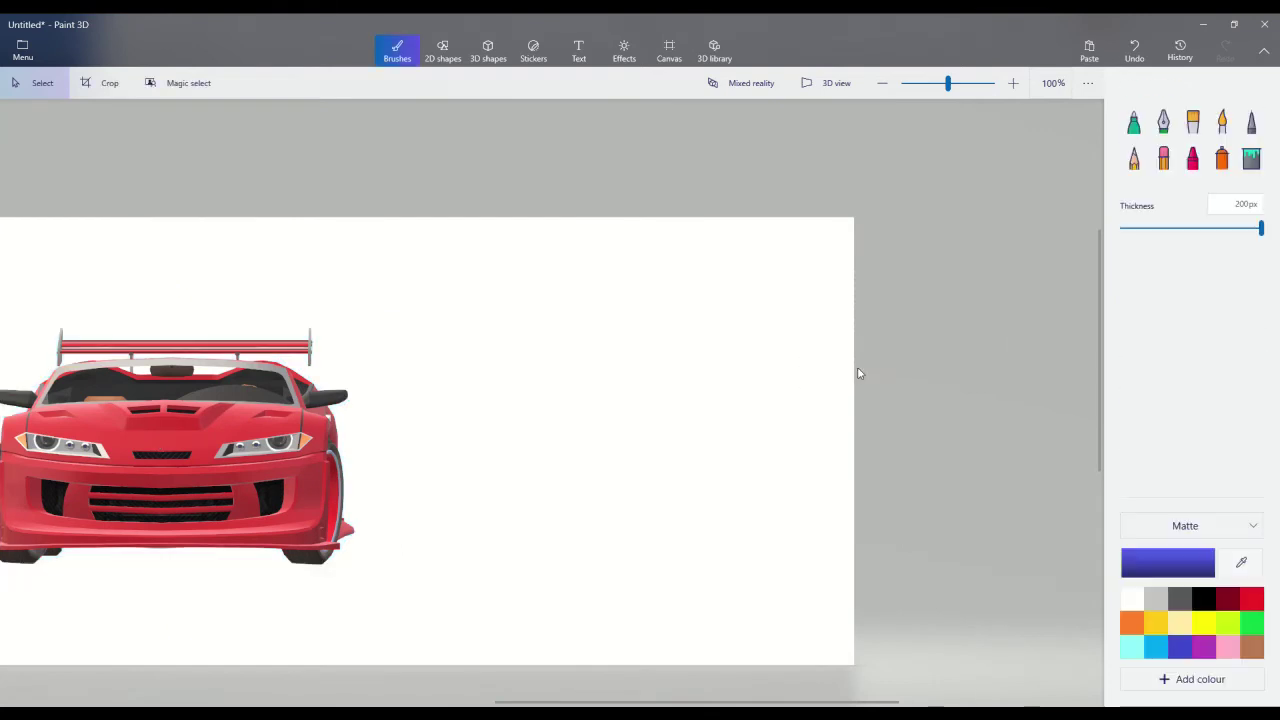
pyautogui.scroll(-3, 285, 414)
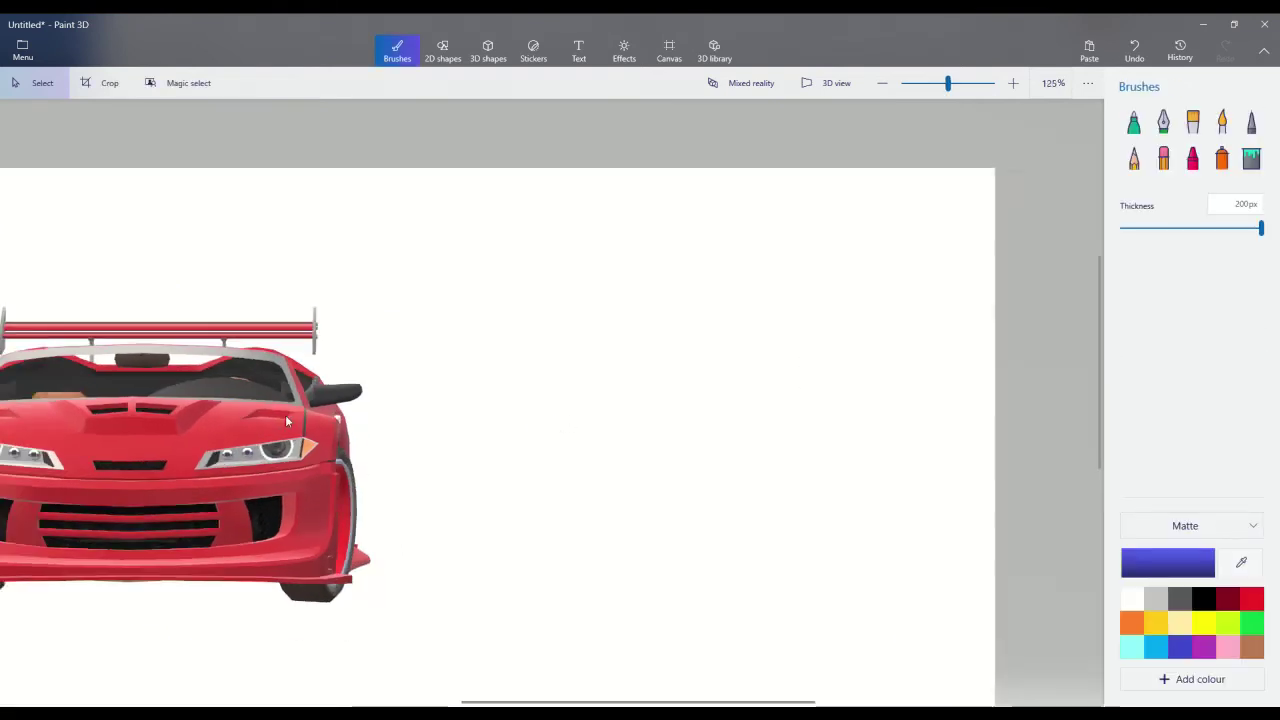
pyautogui.scroll(3, 287, 414)
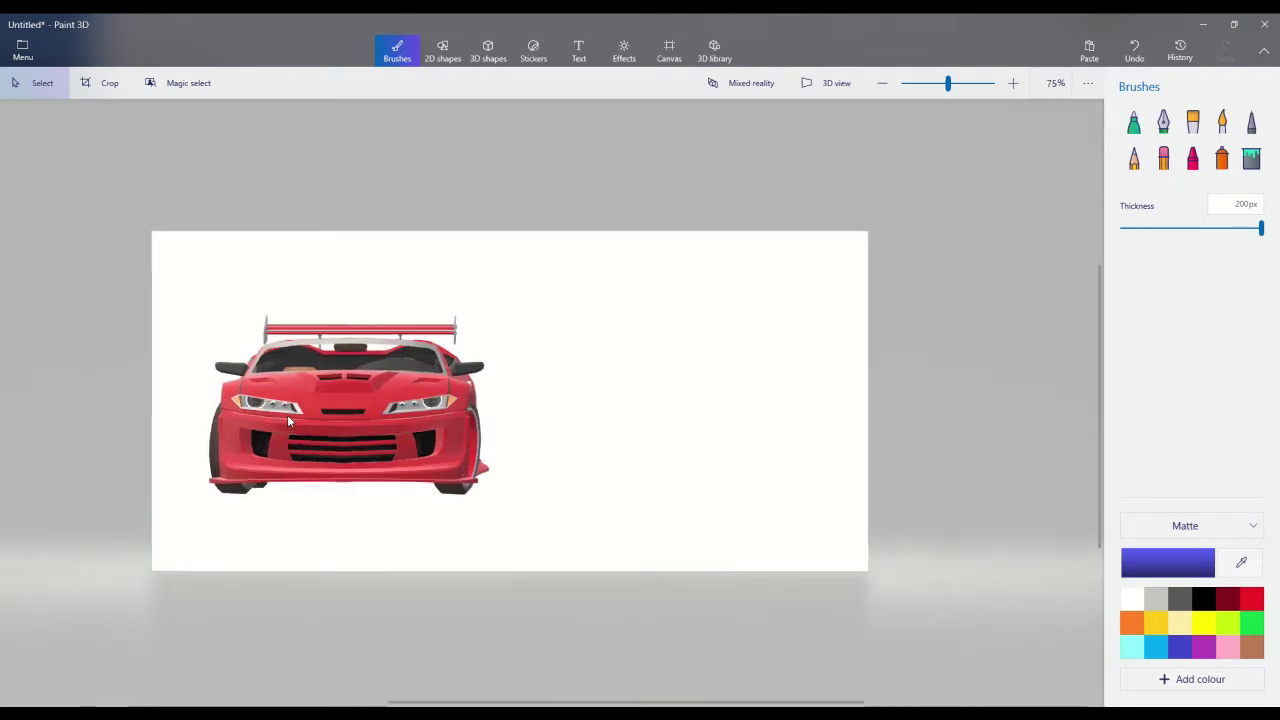
pyautogui.scroll(-1, 296, 428)
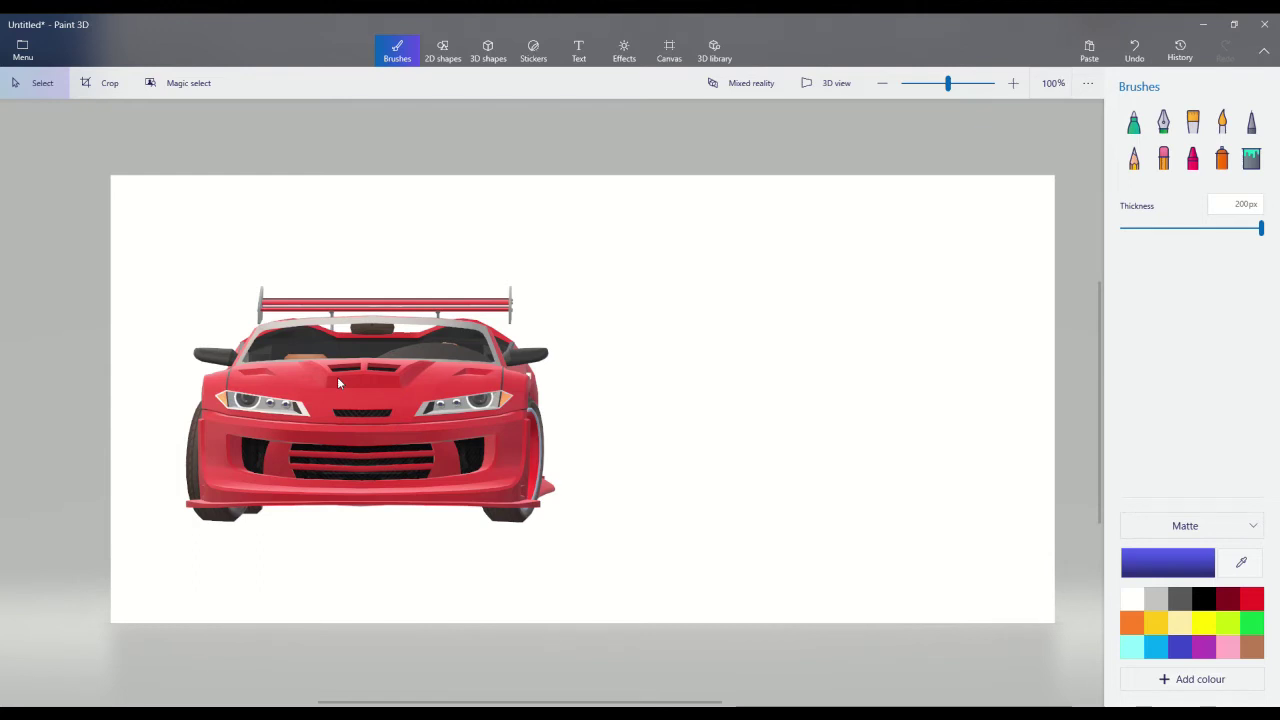
pyautogui.moveTo(322, 368); pyautogui.dragTo(459, 481)
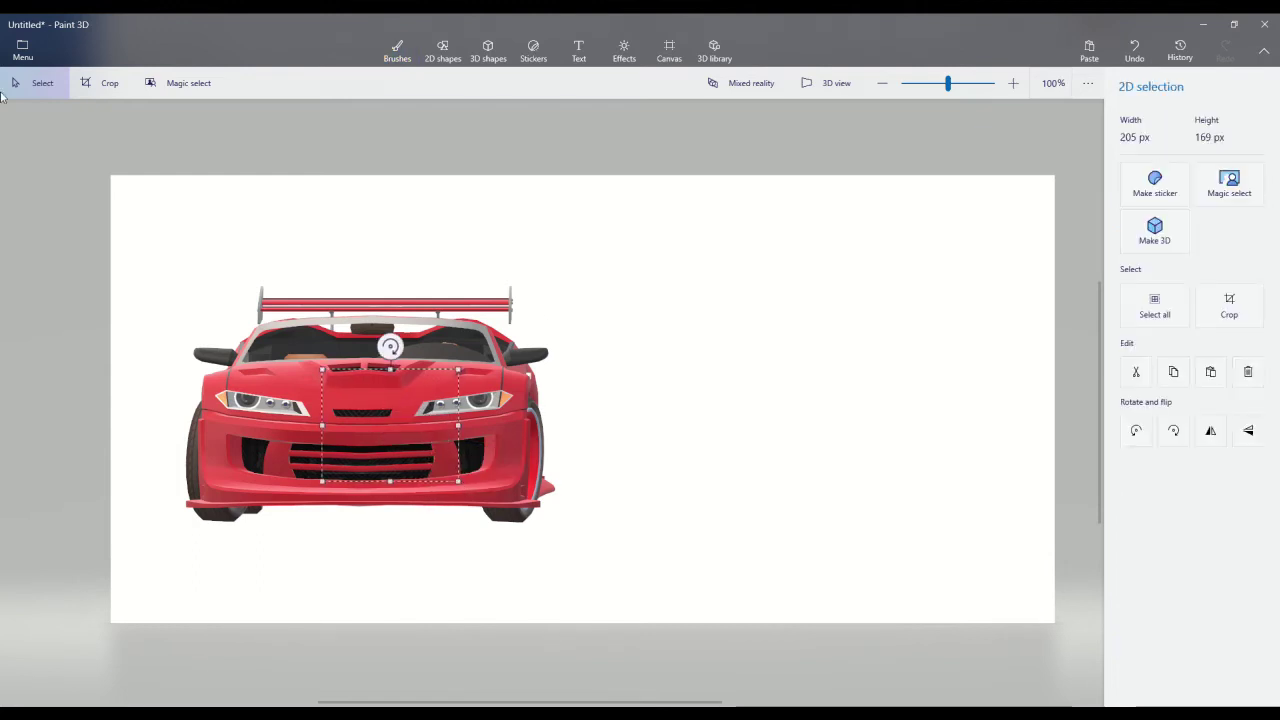
# - Discard the canvas with the red car without saving and start another new project
pyautogui.click(22, 50)
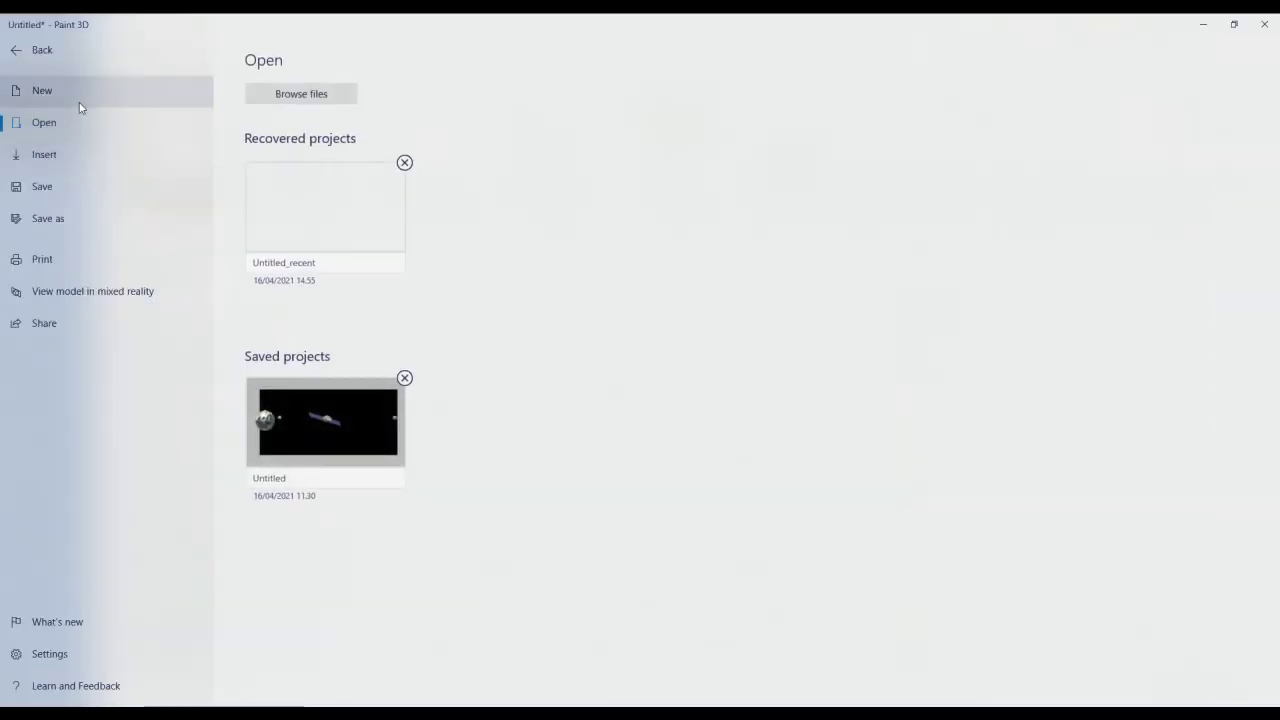
pyautogui.click(80, 102)
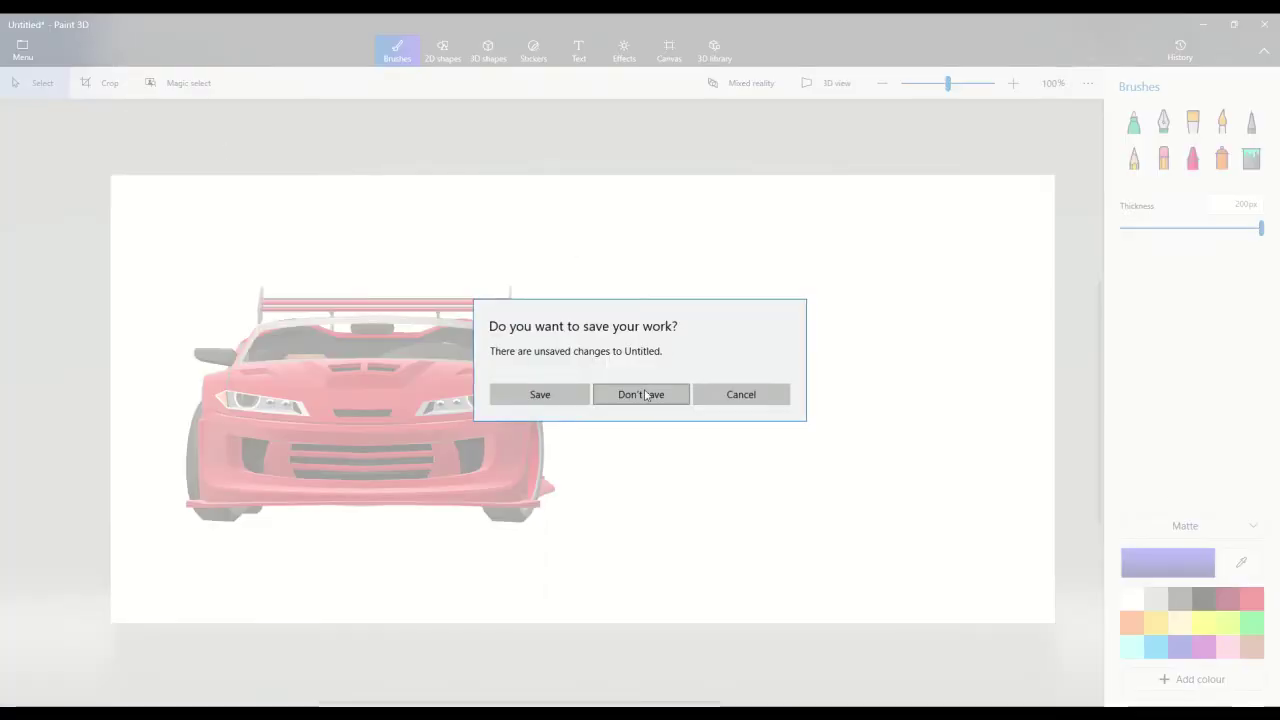
pyautogui.click(643, 395)
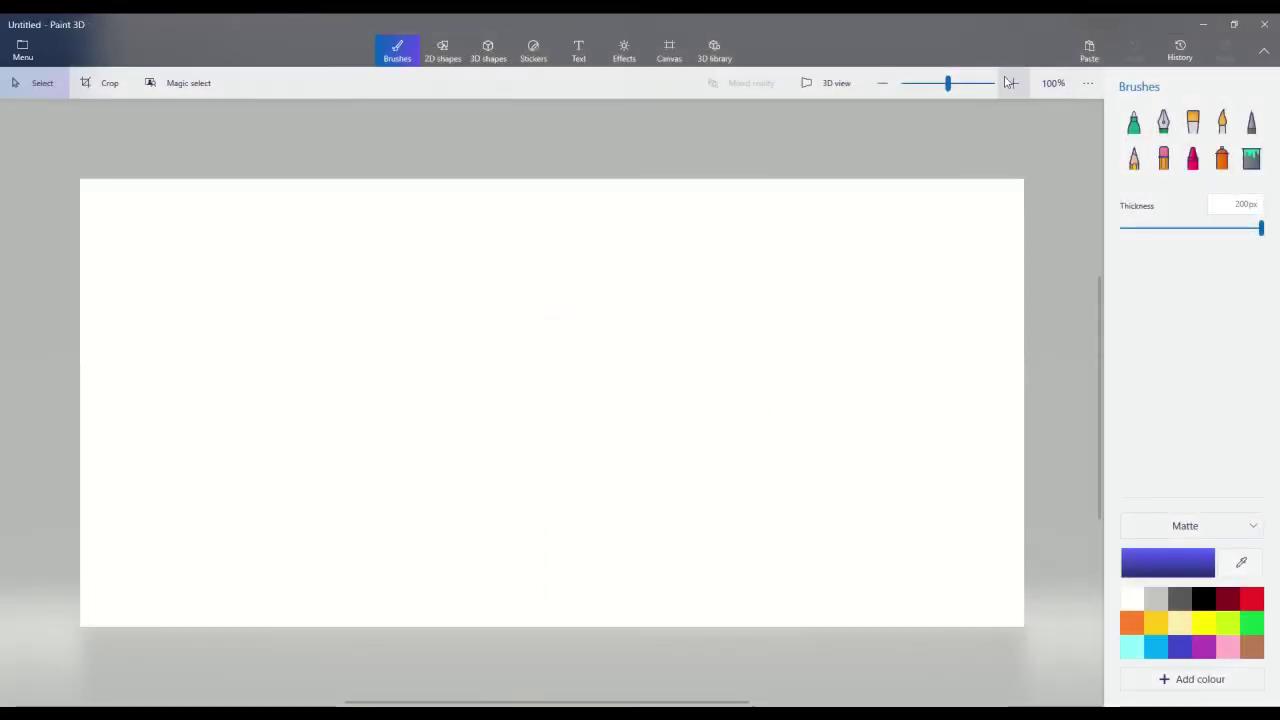
# - Add the Shift Tuner Red car from the Cool Cars collection and turn it about its vertical axis to a three-quarter front view
pyautogui.click(700, 62)
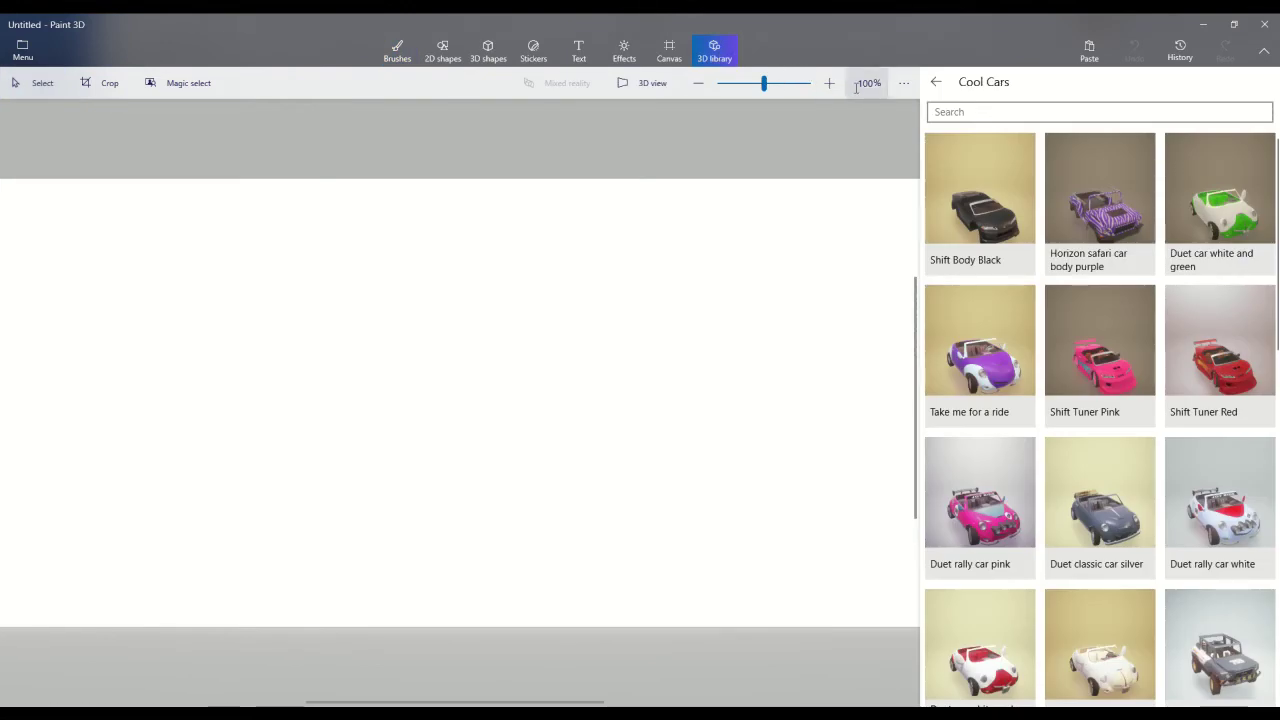
pyautogui.click(1192, 396)
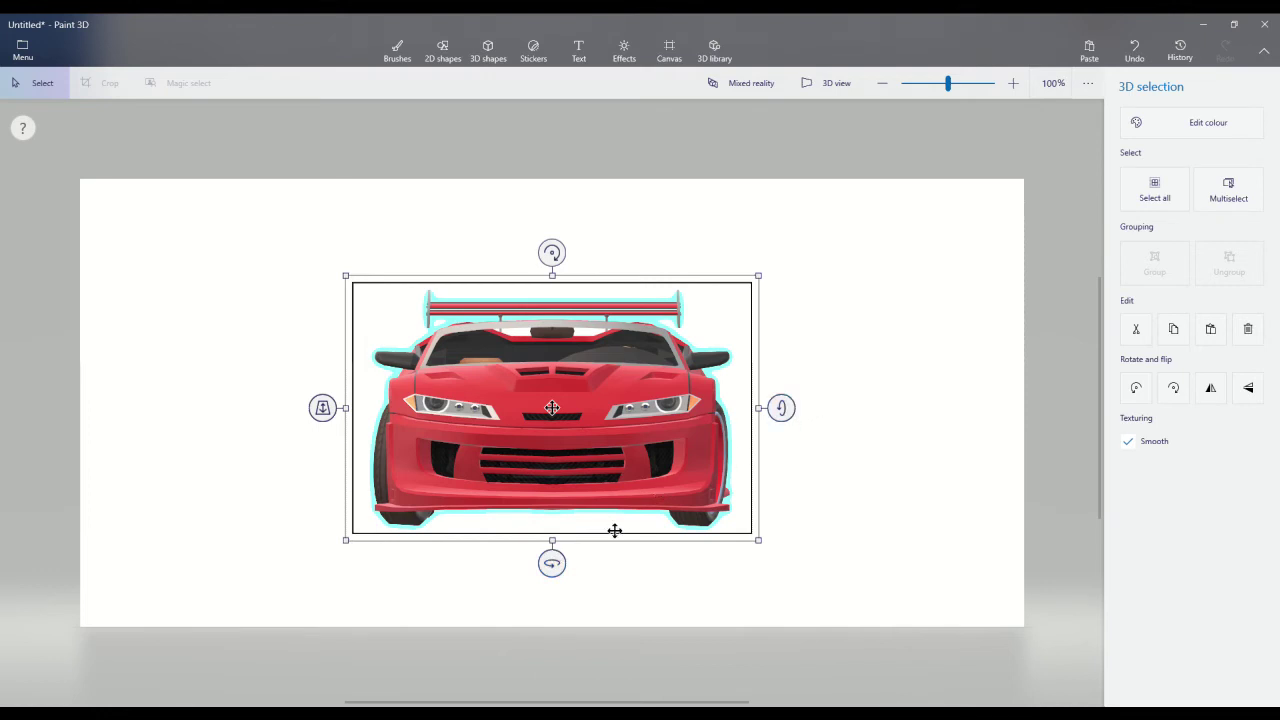
pyautogui.moveTo(552, 563); pyautogui.dragTo(665, 600)
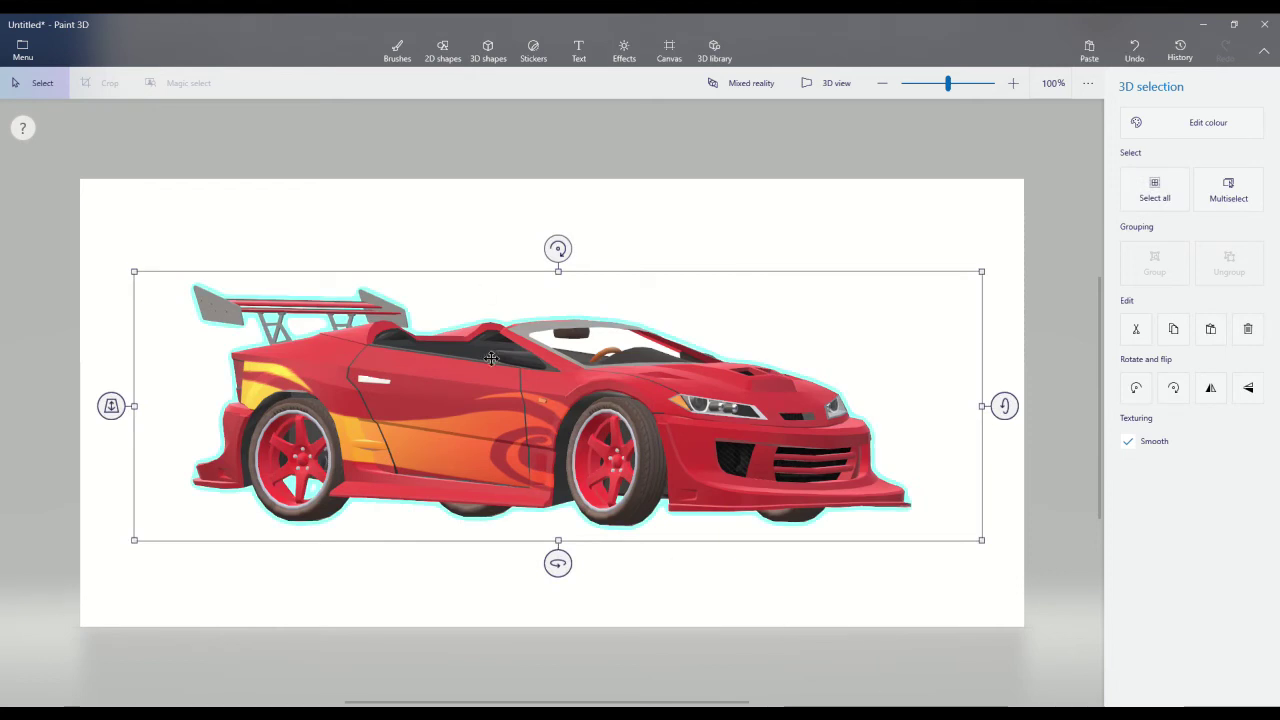
# - Move the car to the lower part of the canvas, tilt it slightly anticlockwise so its nose is raised, and deselect it
pyautogui.moveTo(491, 359); pyautogui.dragTo(490, 416)
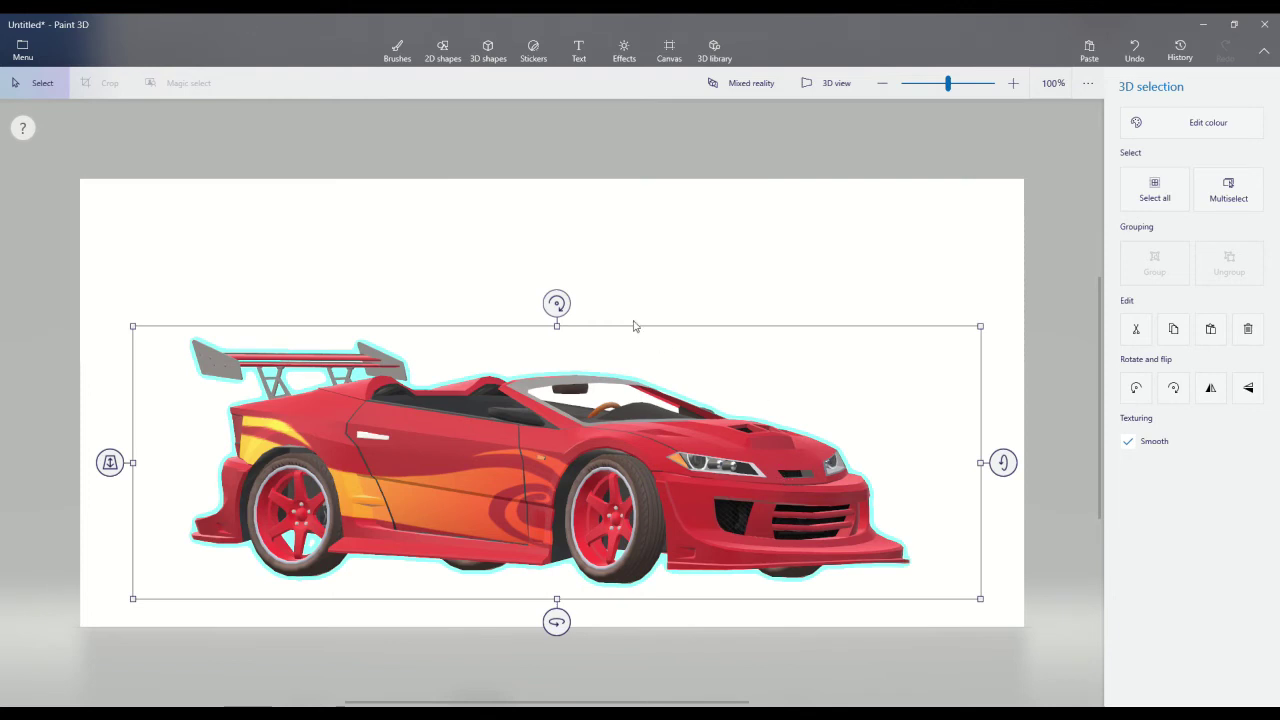
pyautogui.moveTo(558, 303); pyautogui.dragTo(552, 339)
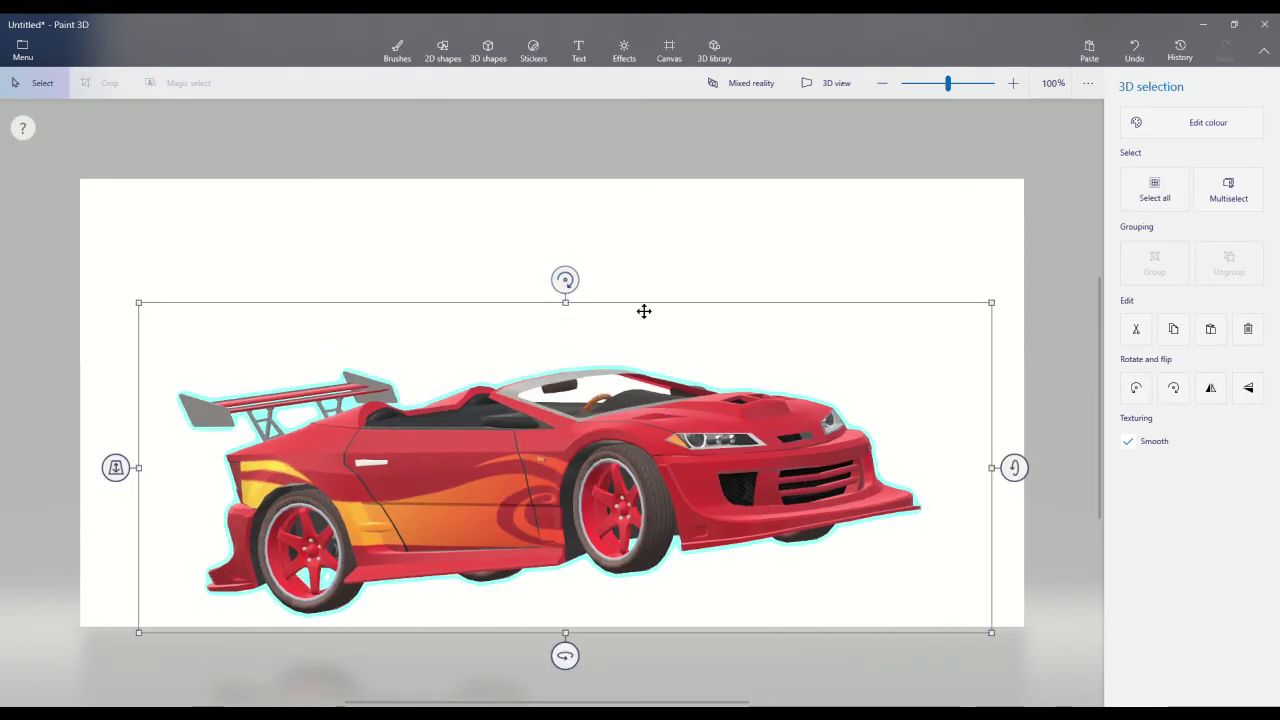
pyautogui.click(732, 240)
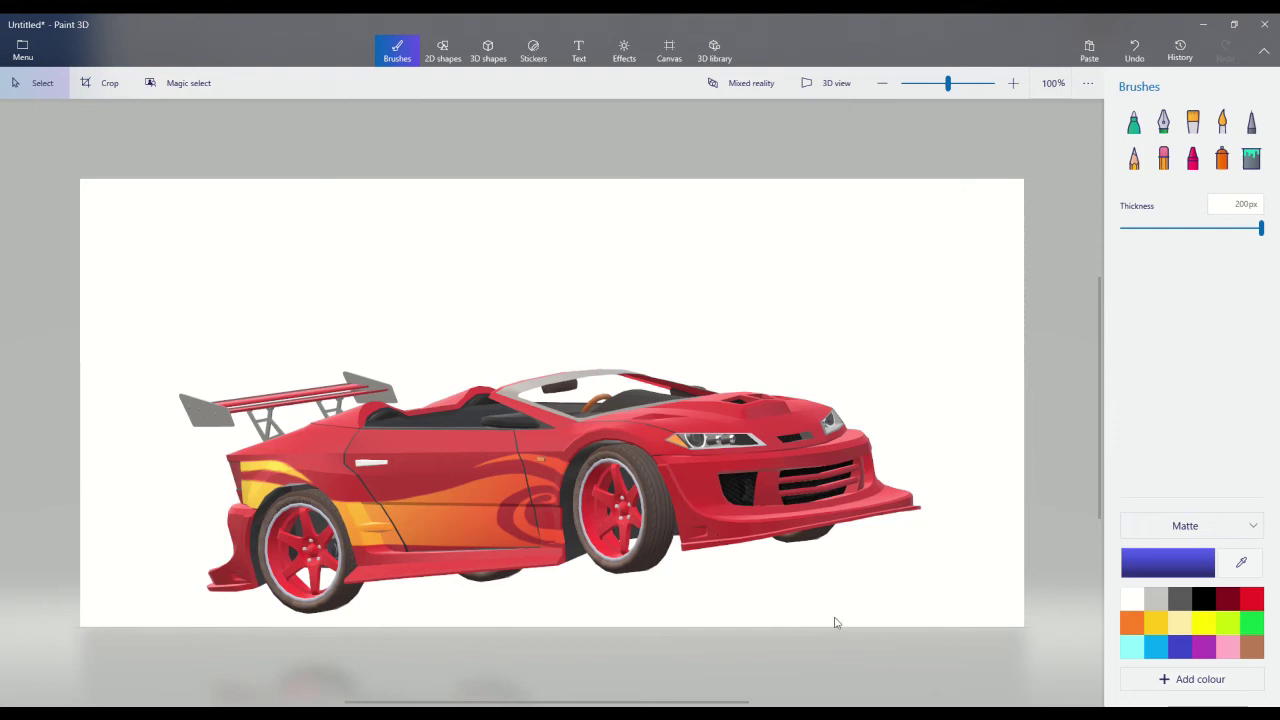
# - Spray black diagonal streaks across the canvas above the car with the Spray can at 75 px thickness and 25% opacity
pyautogui.click(1208, 600)
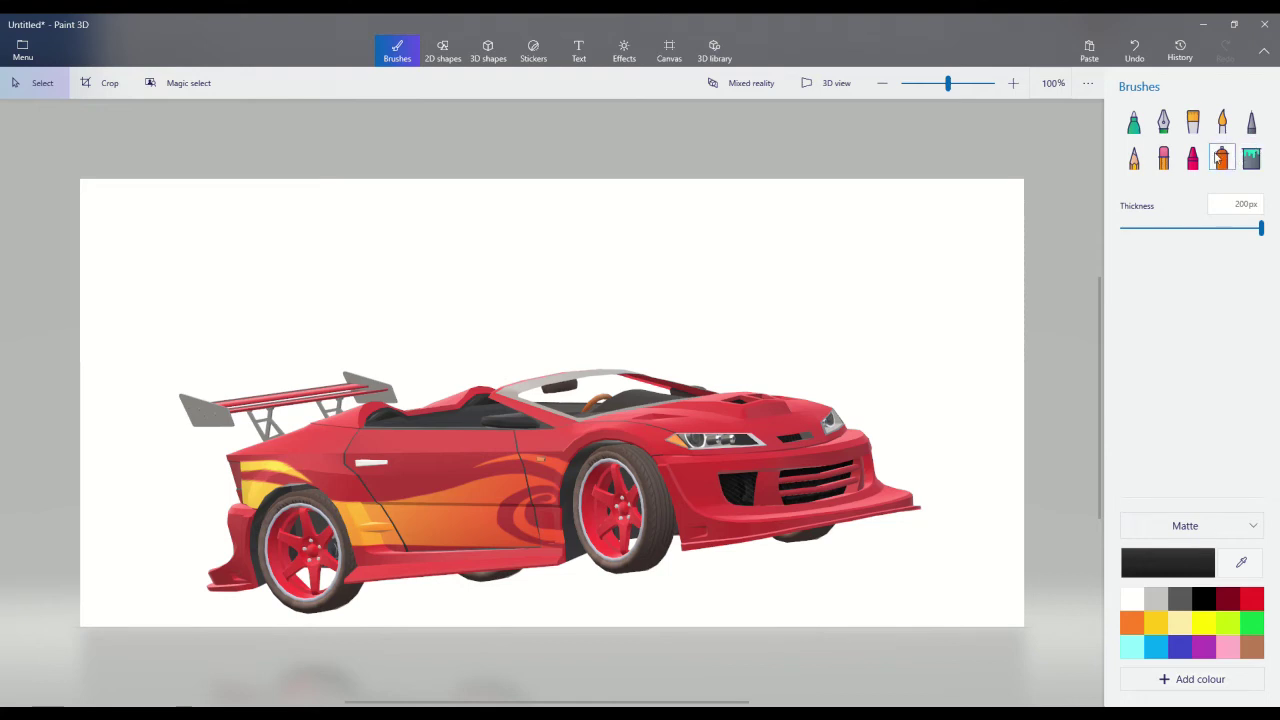
pyautogui.click(1222, 158)
pyautogui.moveTo(890, 215); pyautogui.dragTo(751, 300)
pyautogui.moveTo(908, 300)
pyautogui.mouseDown()
pyautogui.moveTo(686, 320)
pyautogui.moveTo(400, 390)
pyautogui.mouseUp()
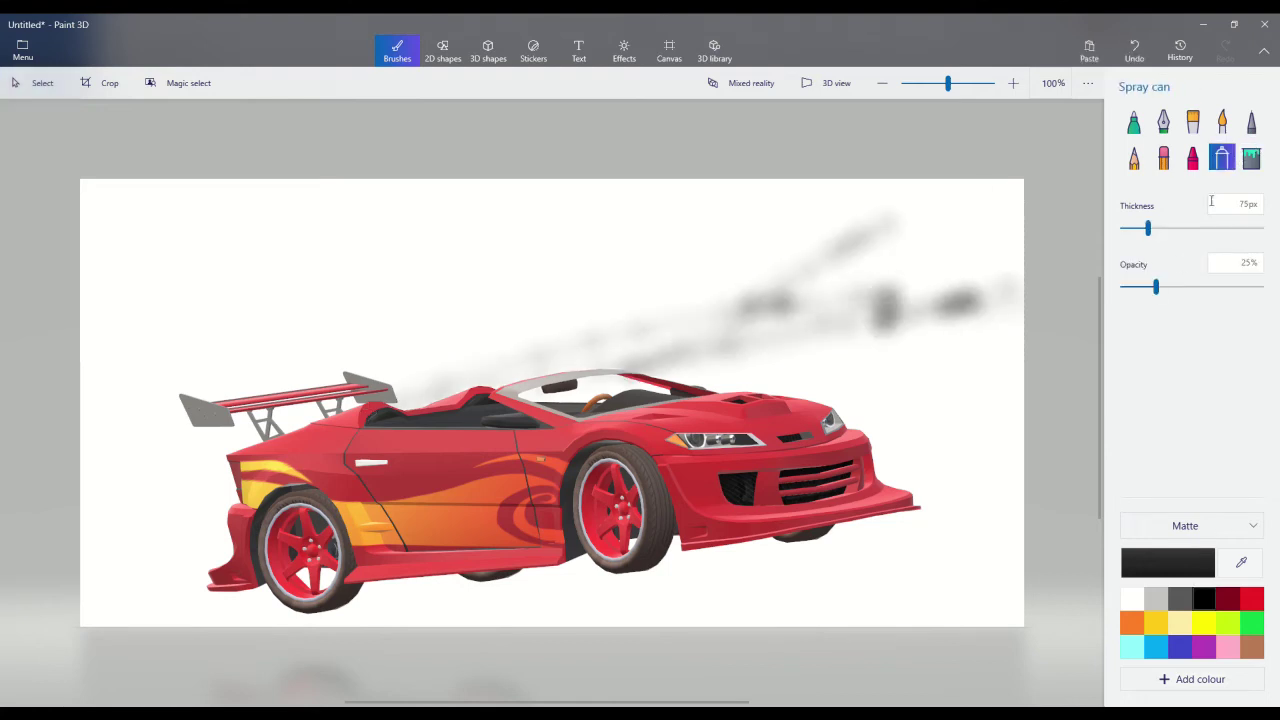
# - Cover the whole canvas behind the car in black with the Marker at 100 px thickness and 100% opacity
pyautogui.click(1133, 121)
pyautogui.moveTo(1127, 228); pyautogui.dragTo(1261, 228)
pyautogui.moveTo(517, 300)
pyautogui.mouseDown()
pyautogui.moveTo(1160, 303)
pyautogui.moveTo(556, 94)
pyautogui.moveTo(150, 200)
pyautogui.moveTo(68, 268)
pyautogui.moveTo(471, 194)
pyautogui.moveTo(2, 392)
pyautogui.mouseUp()
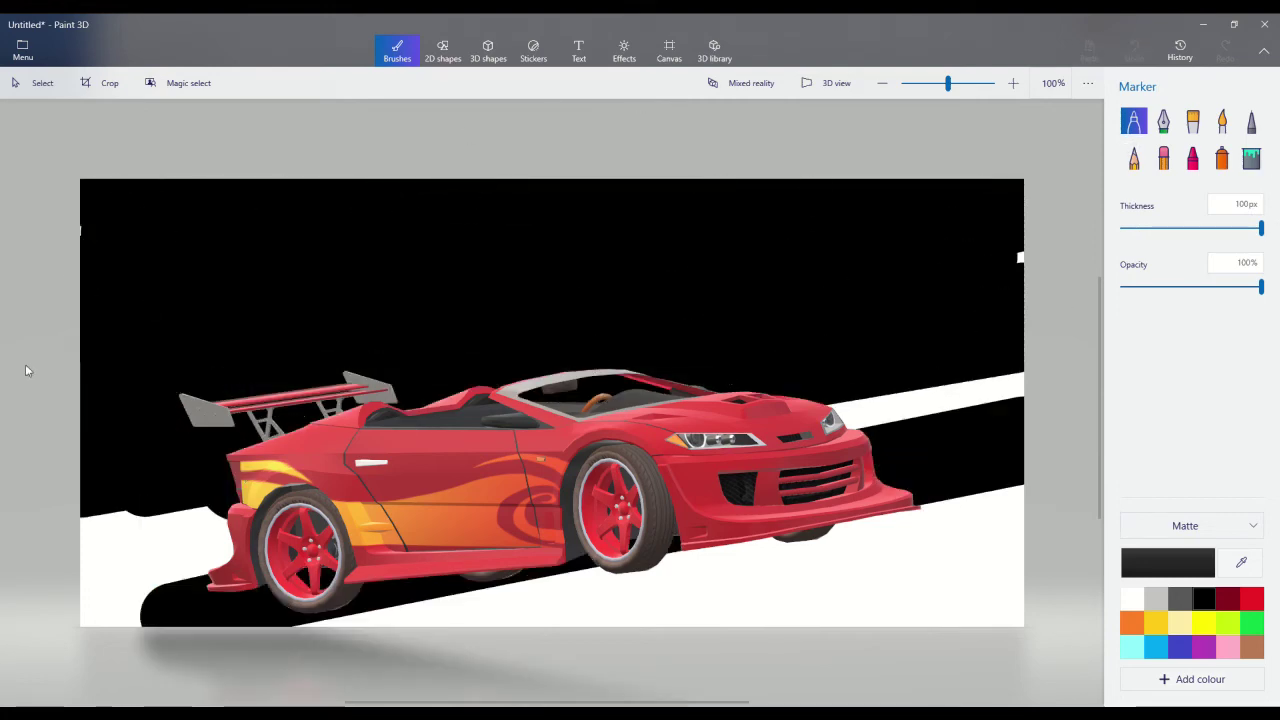
pyautogui.moveTo(114, 491)
pyautogui.mouseDown()
pyautogui.moveTo(135, 650)
pyautogui.moveTo(69, 617)
pyautogui.moveTo(113, 503)
pyautogui.mouseUp()
pyautogui.moveTo(102, 590); pyautogui.dragTo(200, 535)
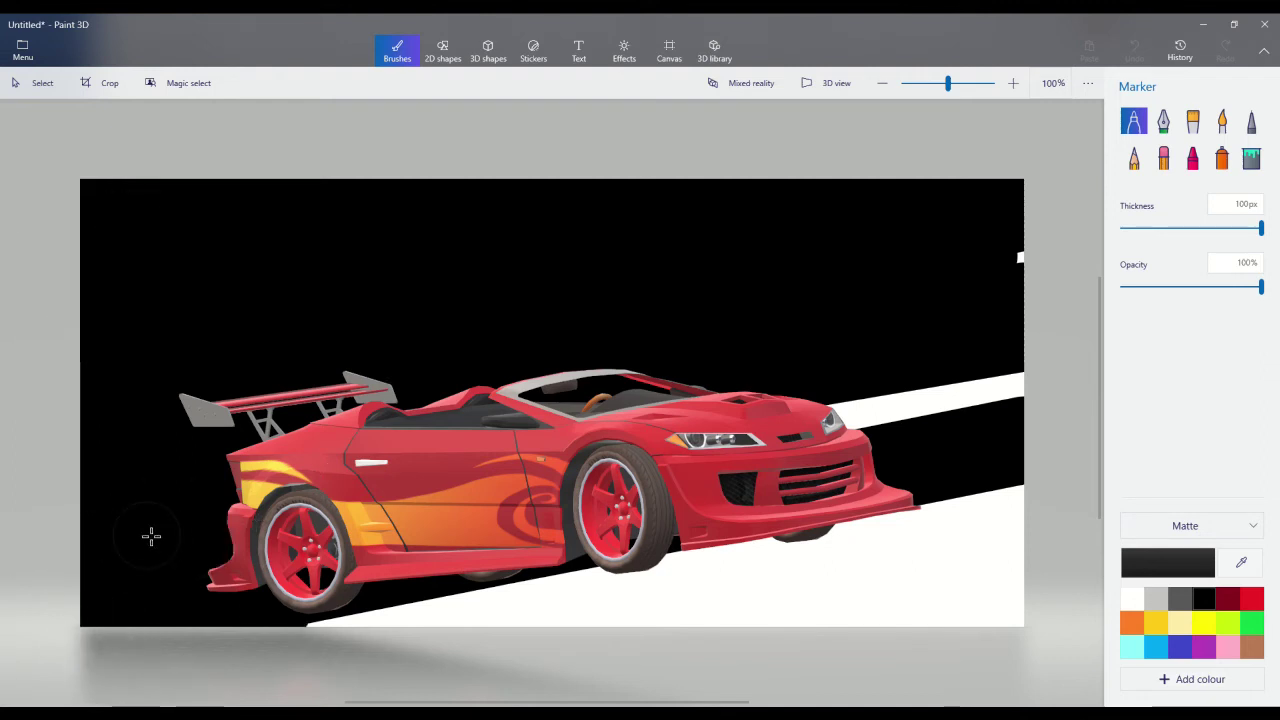
pyautogui.moveTo(880, 420)
pyautogui.mouseDown()
pyautogui.moveTo(480, 603)
pyautogui.moveTo(342, 622)
pyautogui.mouseUp()
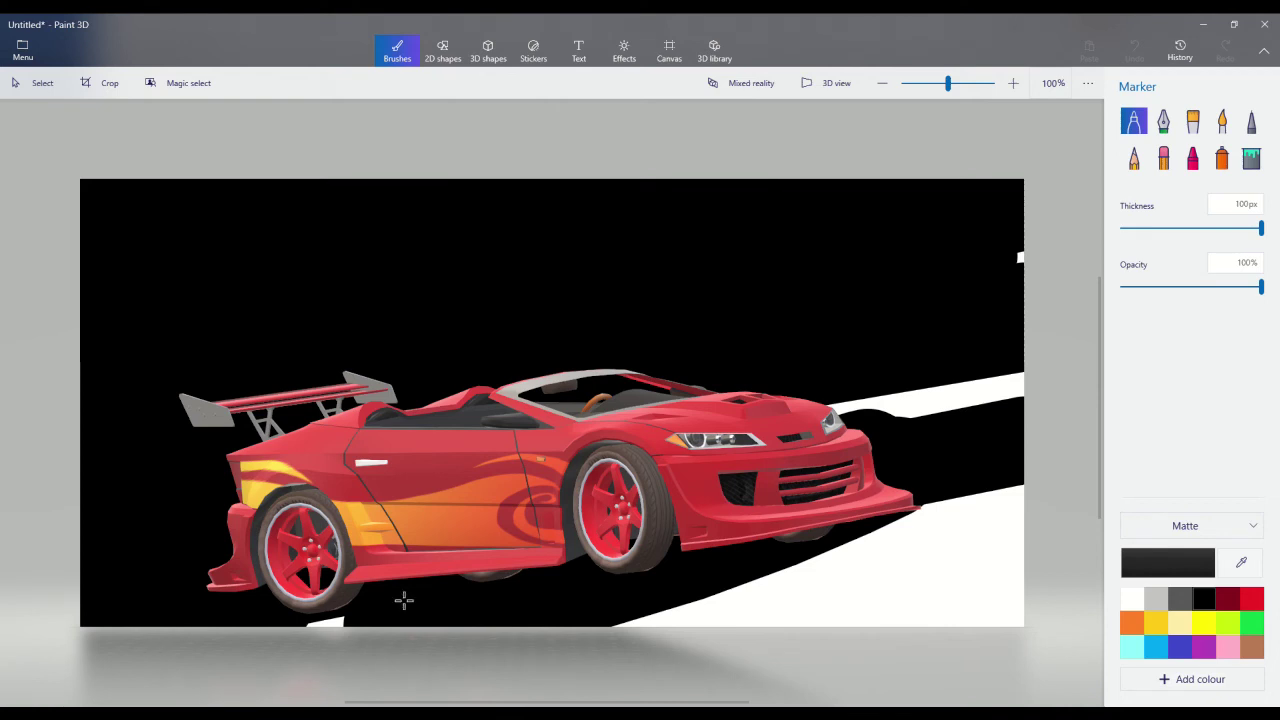
pyautogui.moveTo(772, 630)
pyautogui.mouseDown()
pyautogui.moveTo(1080, 634)
pyautogui.moveTo(754, 498)
pyautogui.mouseUp()
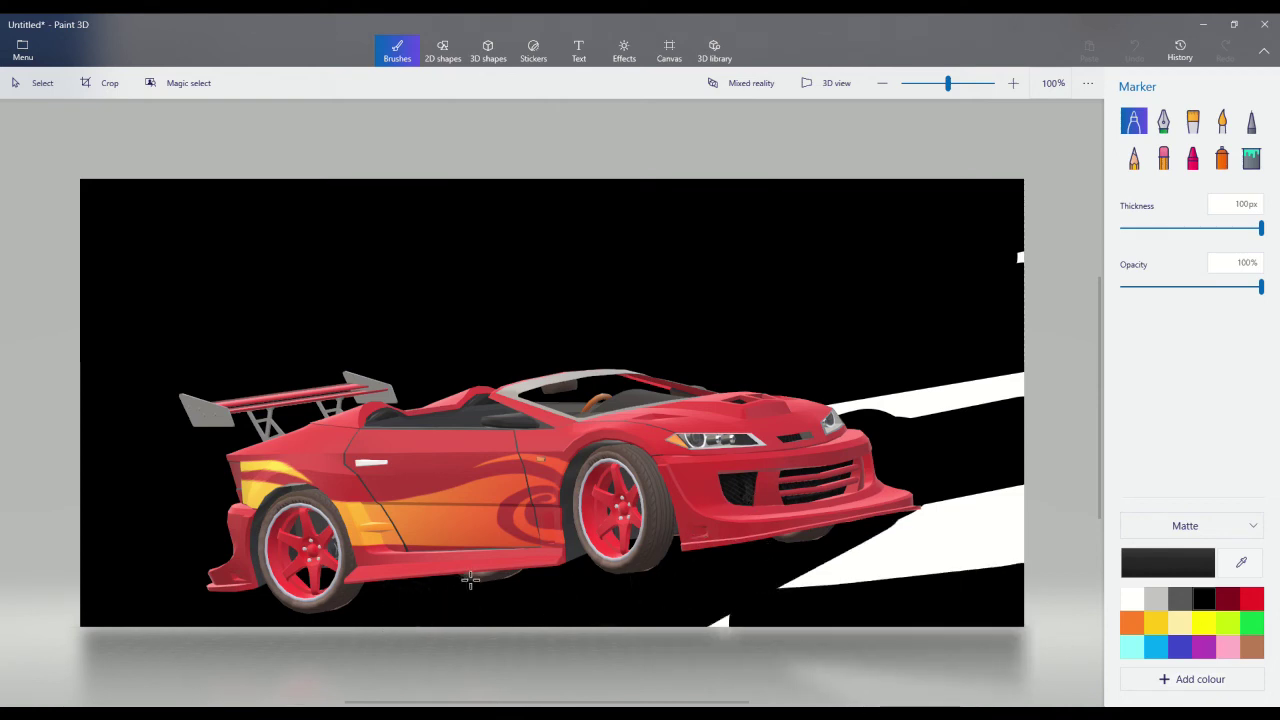
pyautogui.moveTo(757, 580)
pyautogui.mouseDown()
pyautogui.moveTo(824, 611)
pyautogui.moveTo(1006, 580)
pyautogui.moveTo(800, 611)
pyautogui.moveTo(1058, 395)
pyautogui.moveTo(1047, 456)
pyautogui.moveTo(940, 511)
pyautogui.moveTo(867, 522)
pyautogui.moveTo(858, 549)
pyautogui.moveTo(928, 433)
pyautogui.moveTo(784, 409)
pyautogui.moveTo(980, 411)
pyautogui.mouseUp()
pyautogui.moveTo(1017, 260); pyautogui.dragTo(1017, 258)
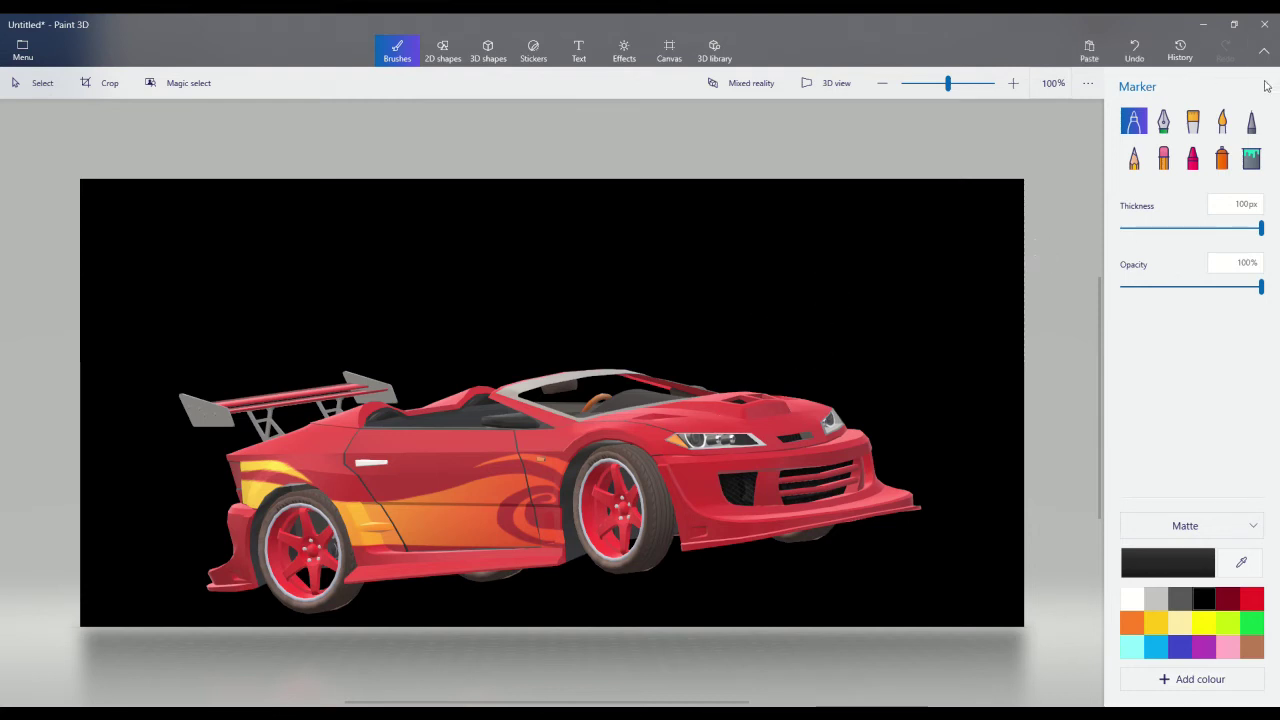
# - Paint dark grey streaks above the car with the Watercolour brush at 50 px thickness and 75% opacity
pyautogui.click(1220, 122)
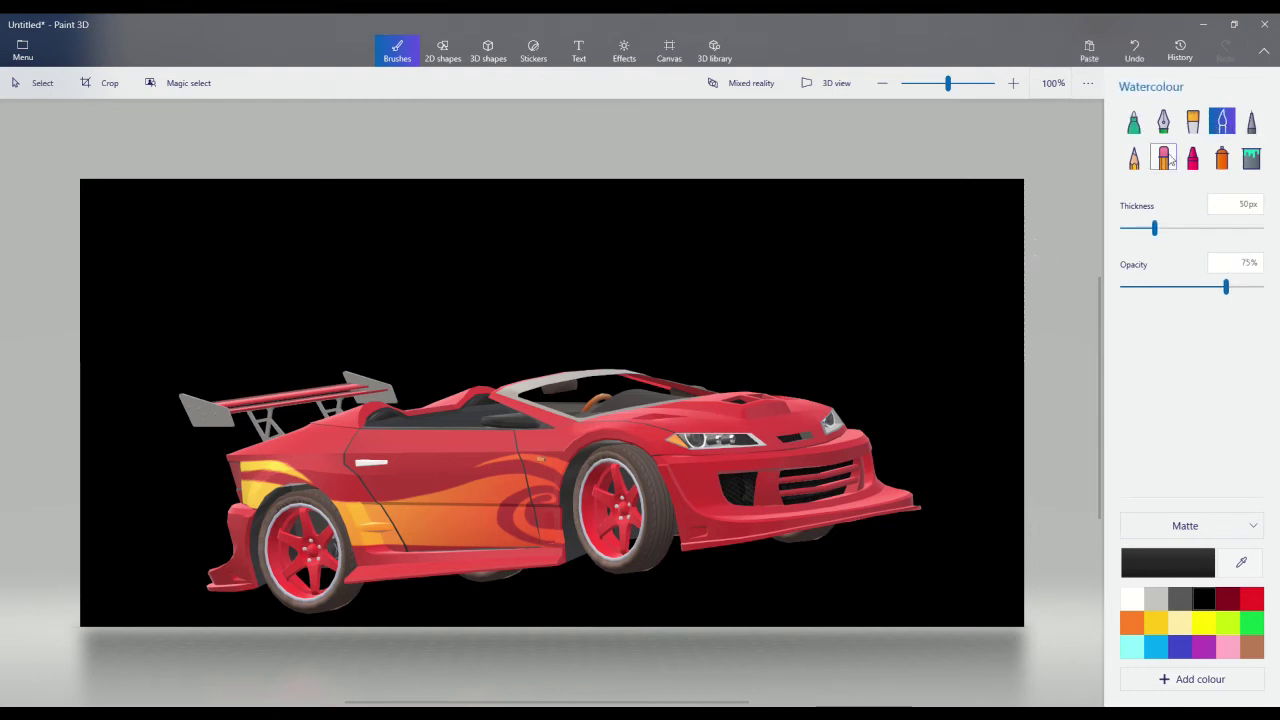
pyautogui.moveTo(726, 229)
pyautogui.mouseDown()
pyautogui.moveTo(425, 307)
pyautogui.moveTo(923, 266)
pyautogui.mouseUp()
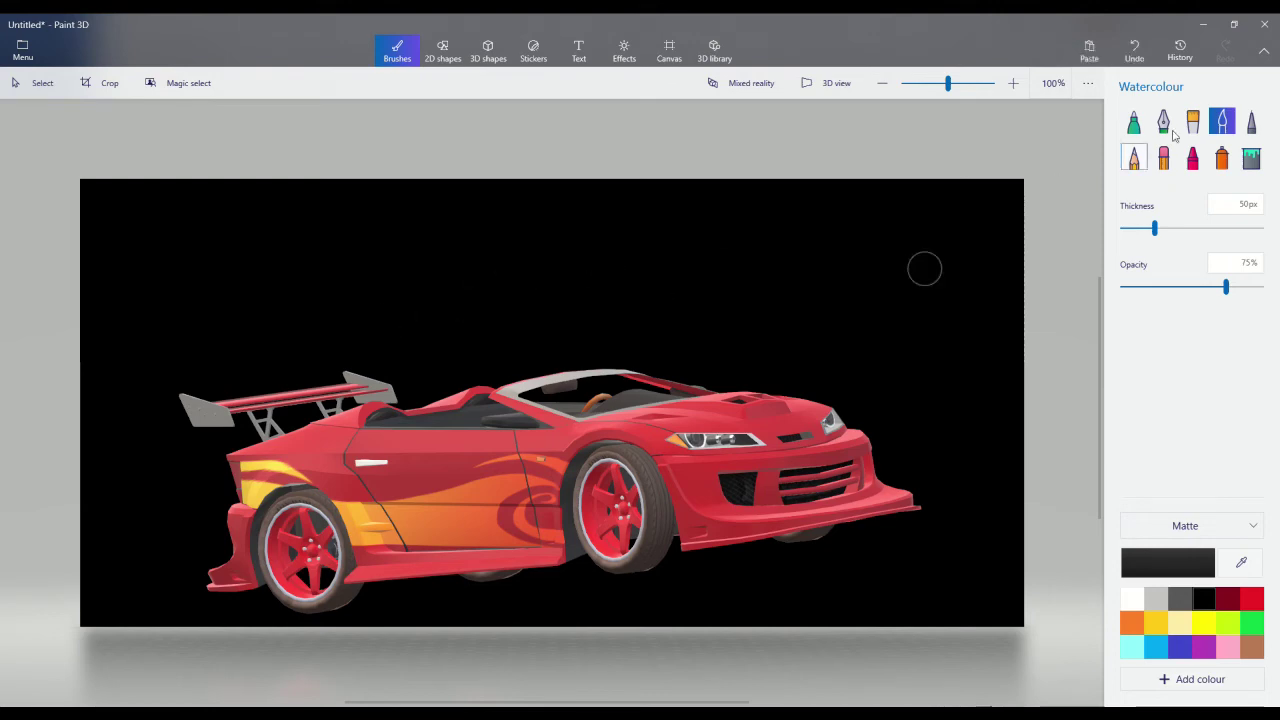
pyautogui.click(1182, 600)
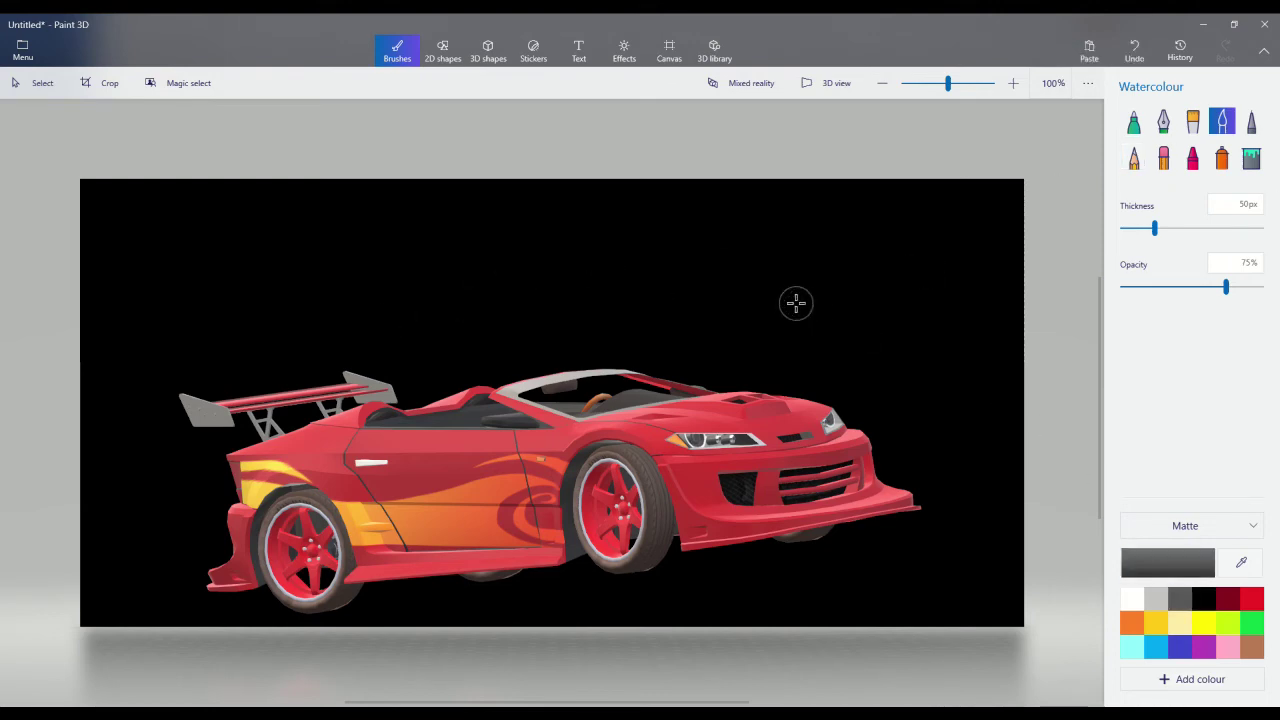
pyautogui.moveTo(564, 253)
pyautogui.mouseDown()
pyautogui.moveTo(431, 369)
pyautogui.moveTo(754, 317)
pyautogui.mouseUp()
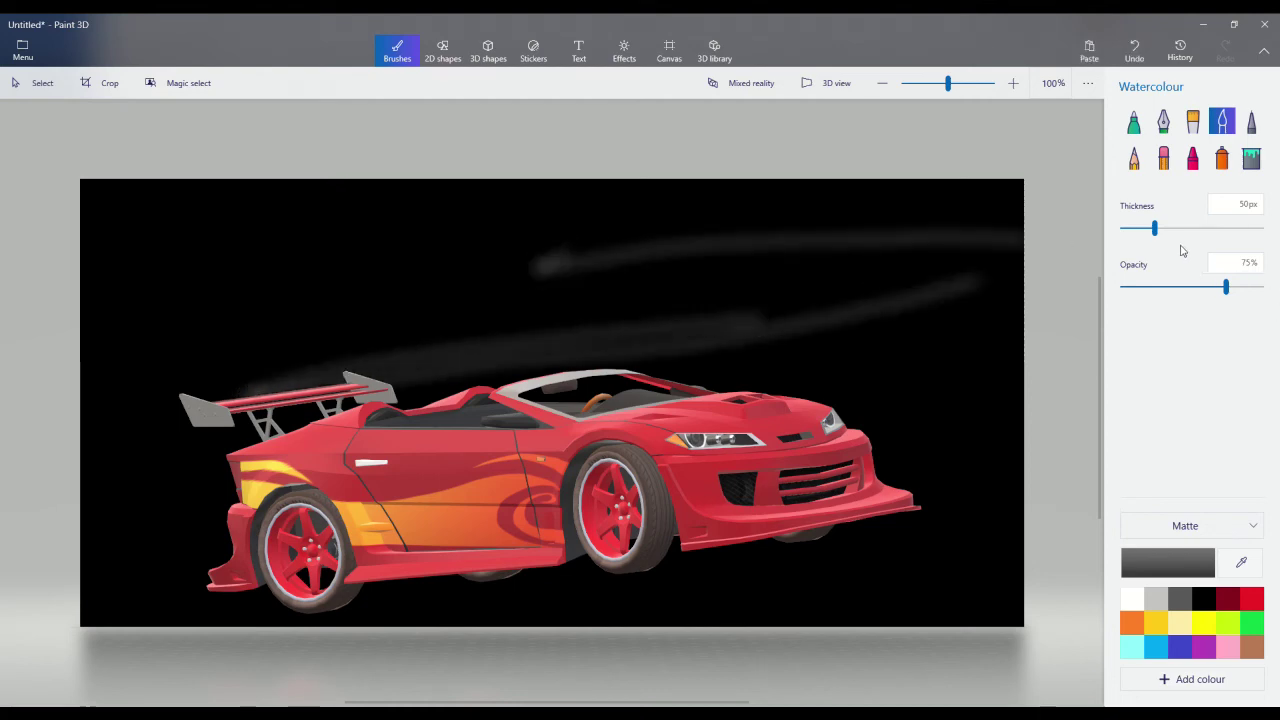
# - Paint soft dark grey smoke over the black background all around the car with the Watercolour brush at 200 px thickness
pyautogui.moveTo(1156, 228); pyautogui.dragTo(1261, 228)
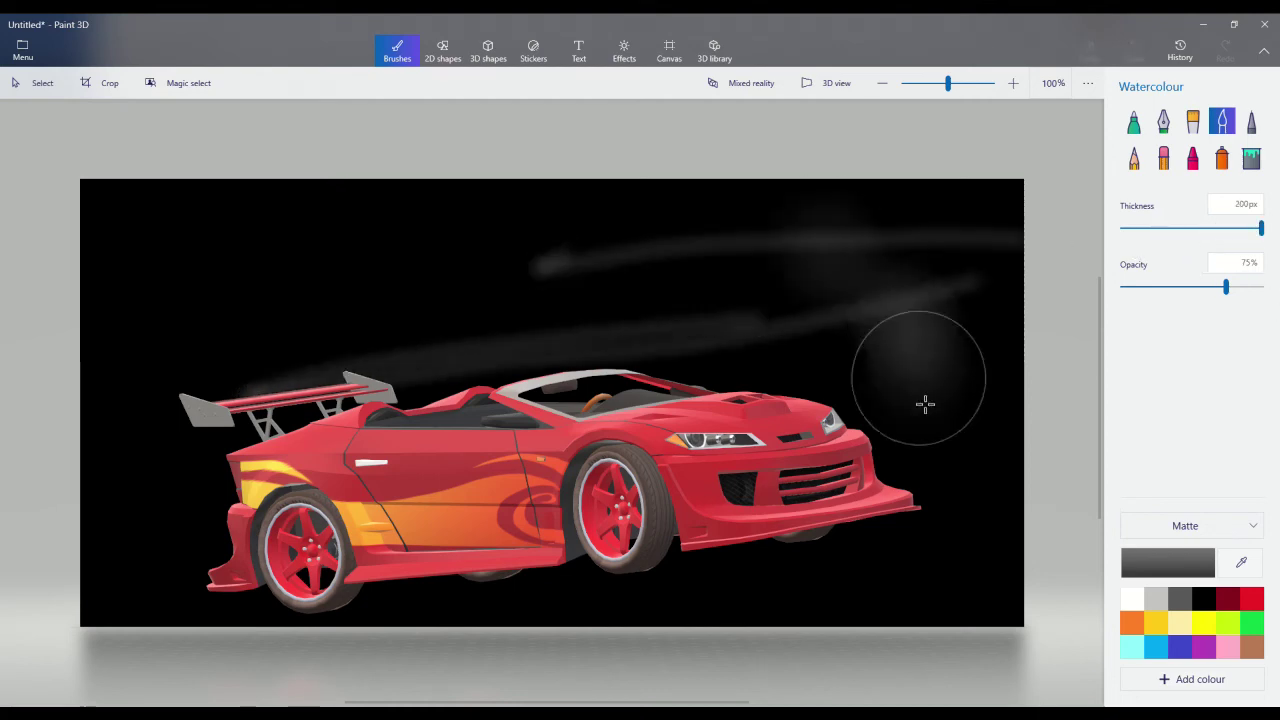
pyautogui.moveTo(925, 404)
pyautogui.mouseDown()
pyautogui.moveTo(954, 526)
pyautogui.moveTo(546, 597)
pyautogui.moveTo(437, 594)
pyautogui.moveTo(91, 449)
pyautogui.moveTo(49, 589)
pyautogui.moveTo(366, 617)
pyautogui.moveTo(440, 600)
pyautogui.mouseUp()
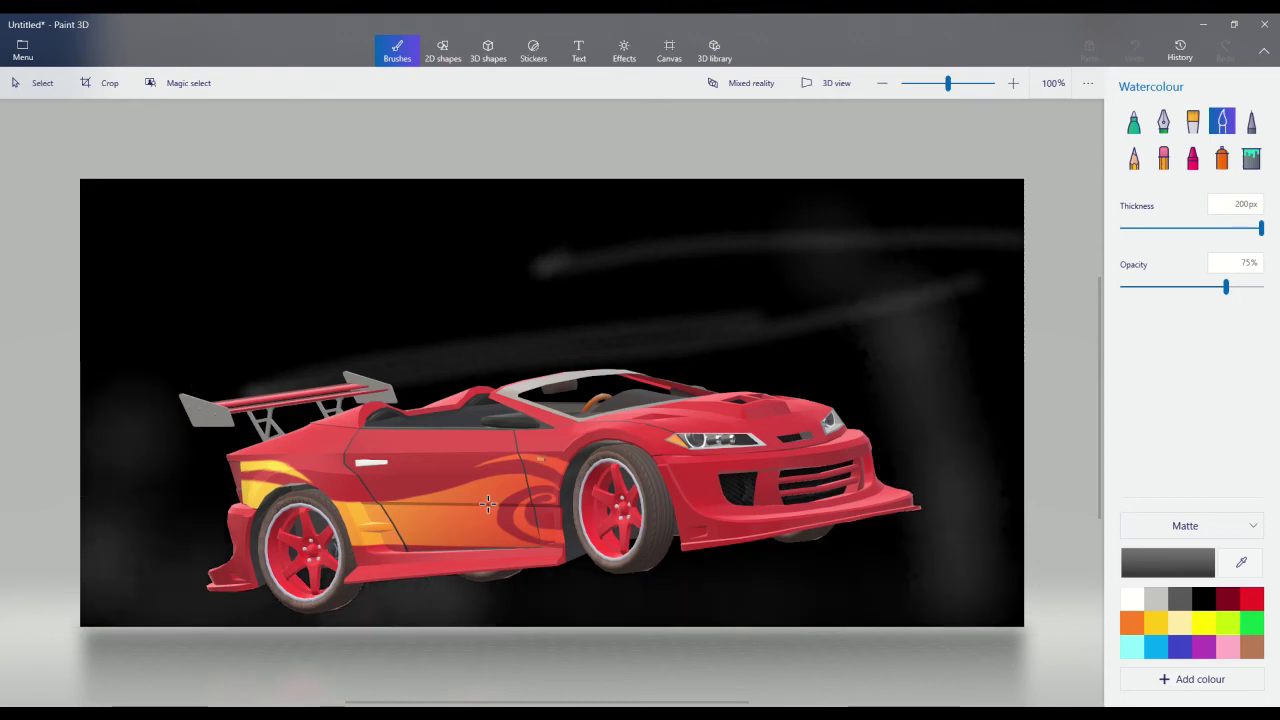
pyautogui.moveTo(488, 505)
pyautogui.mouseDown()
pyautogui.moveTo(457, 609)
pyautogui.moveTo(900, 571)
pyautogui.mouseUp()
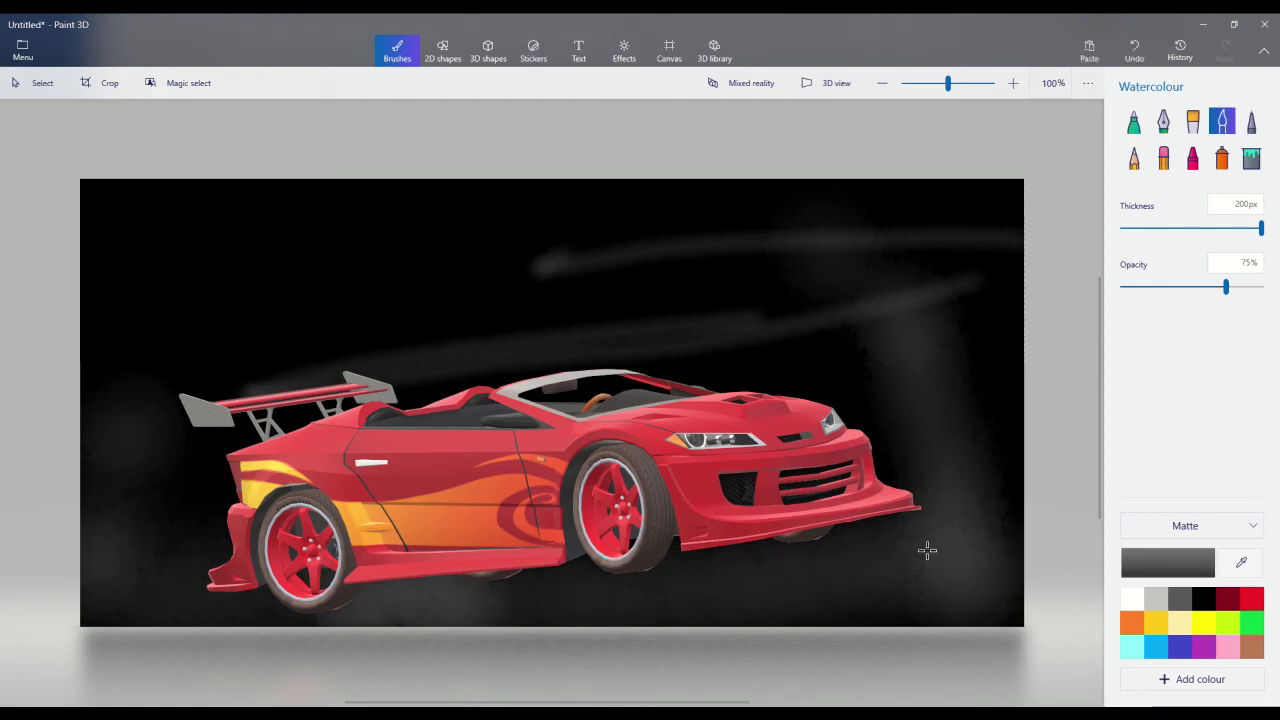
pyautogui.moveTo(1010, 330)
pyautogui.mouseDown()
pyautogui.moveTo(934, 363)
pyautogui.moveTo(914, 498)
pyautogui.moveTo(465, 482)
pyautogui.mouseUp()
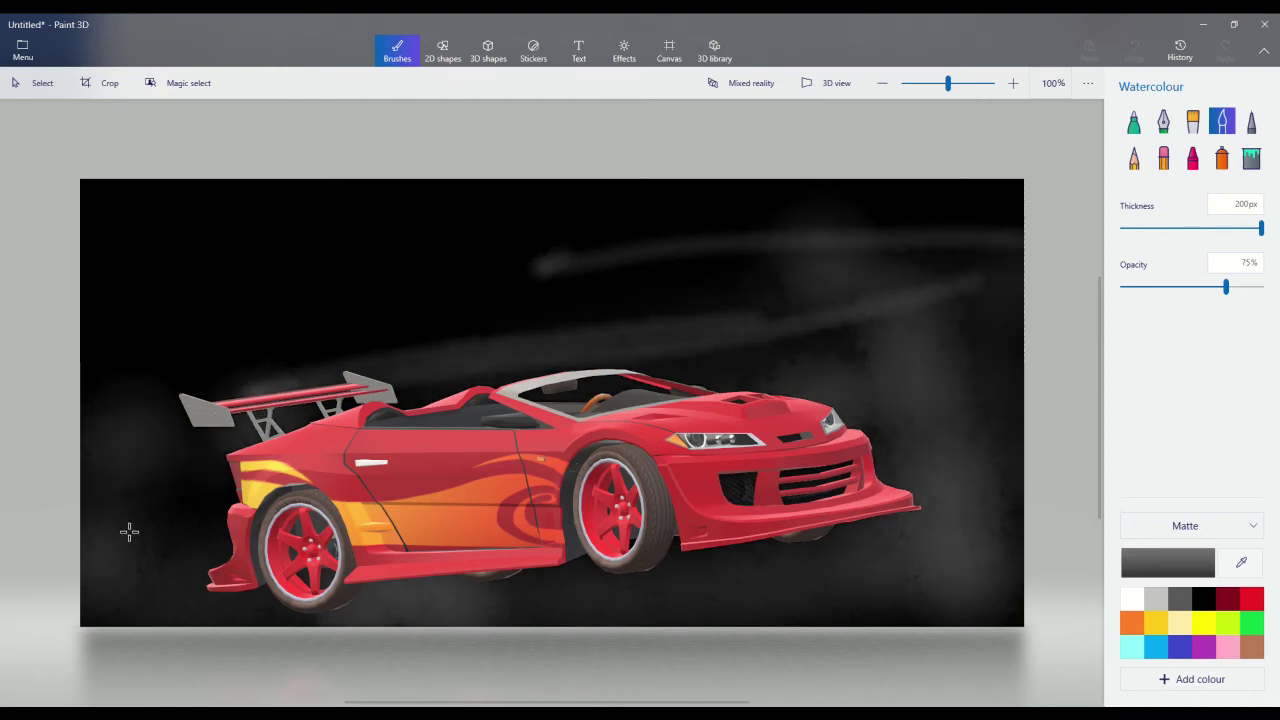
pyautogui.moveTo(129, 532)
pyautogui.mouseDown()
pyautogui.moveTo(276, 498)
pyautogui.moveTo(303, 291)
pyautogui.moveTo(2, 374)
pyautogui.moveTo(30, 307)
pyautogui.moveTo(94, 283)
pyautogui.moveTo(466, 186)
pyautogui.moveTo(649, 213)
pyautogui.moveTo(397, 263)
pyautogui.moveTo(557, 274)
pyautogui.moveTo(960, 240)
pyautogui.mouseUp()
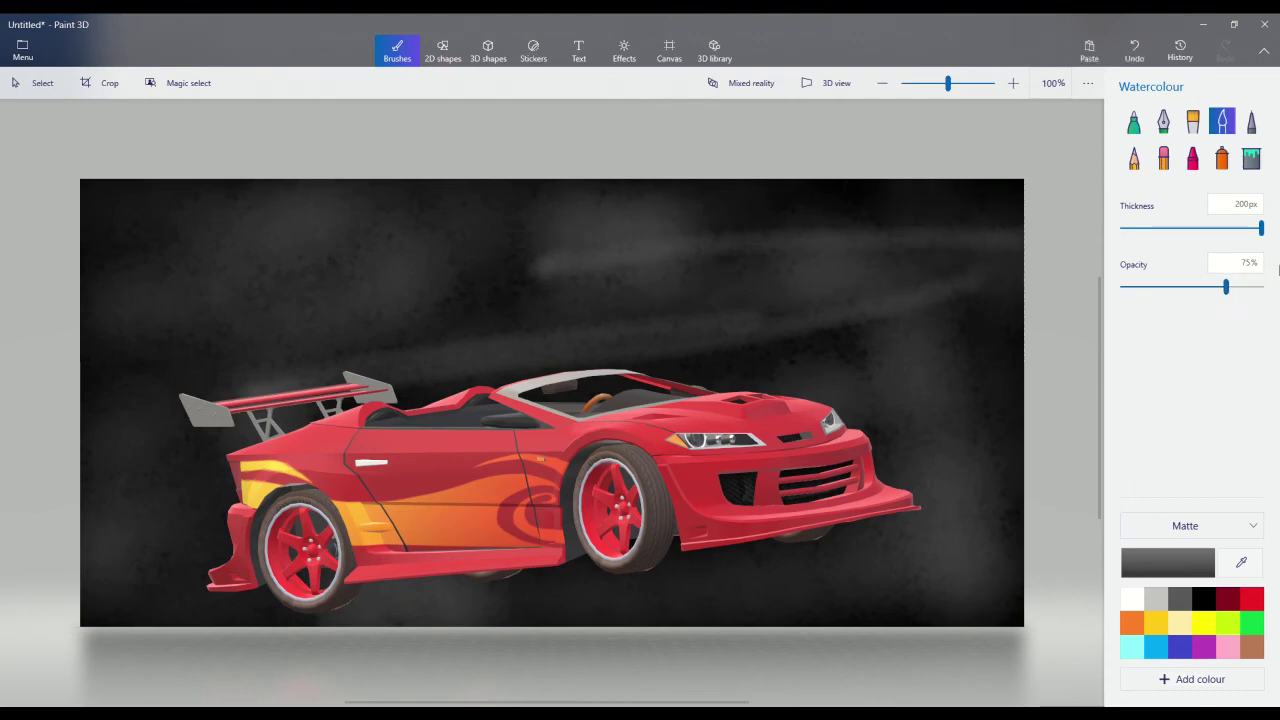
# - Spray black patches over the grey smoke around the car with the Spray can at 75 px thickness and 25% opacity
pyautogui.click(1221, 159)
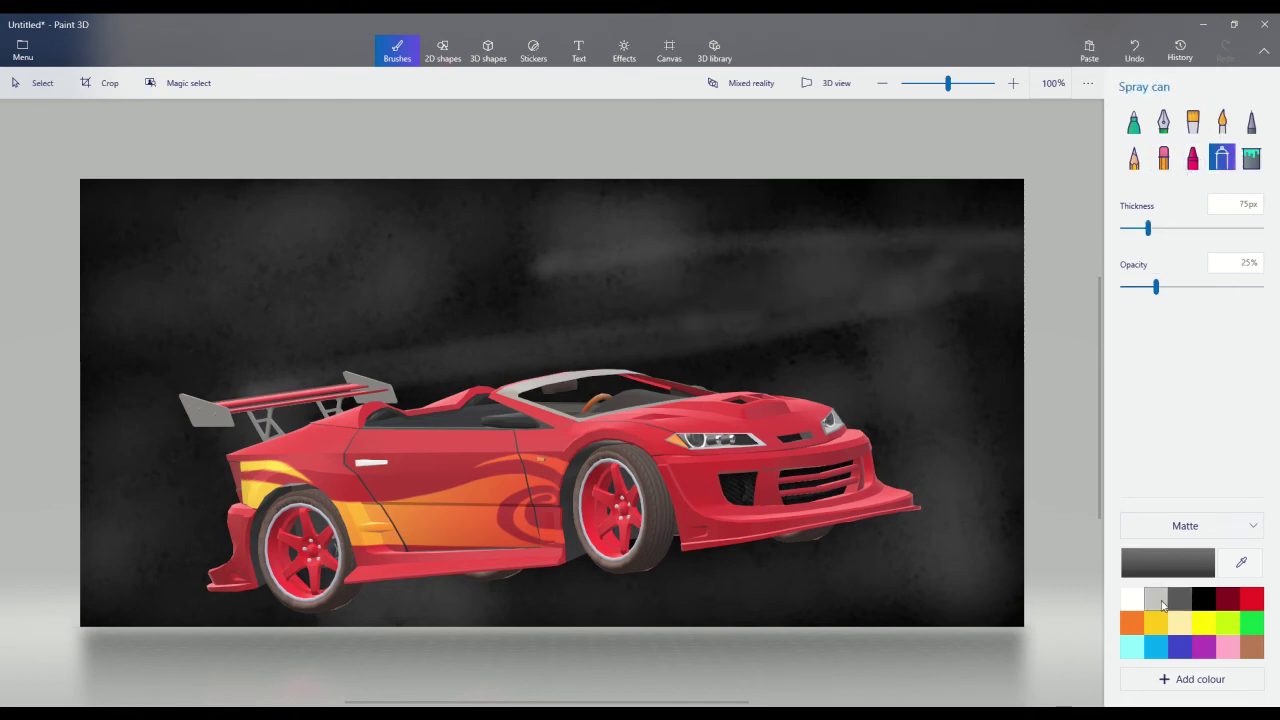
pyautogui.click(1203, 598)
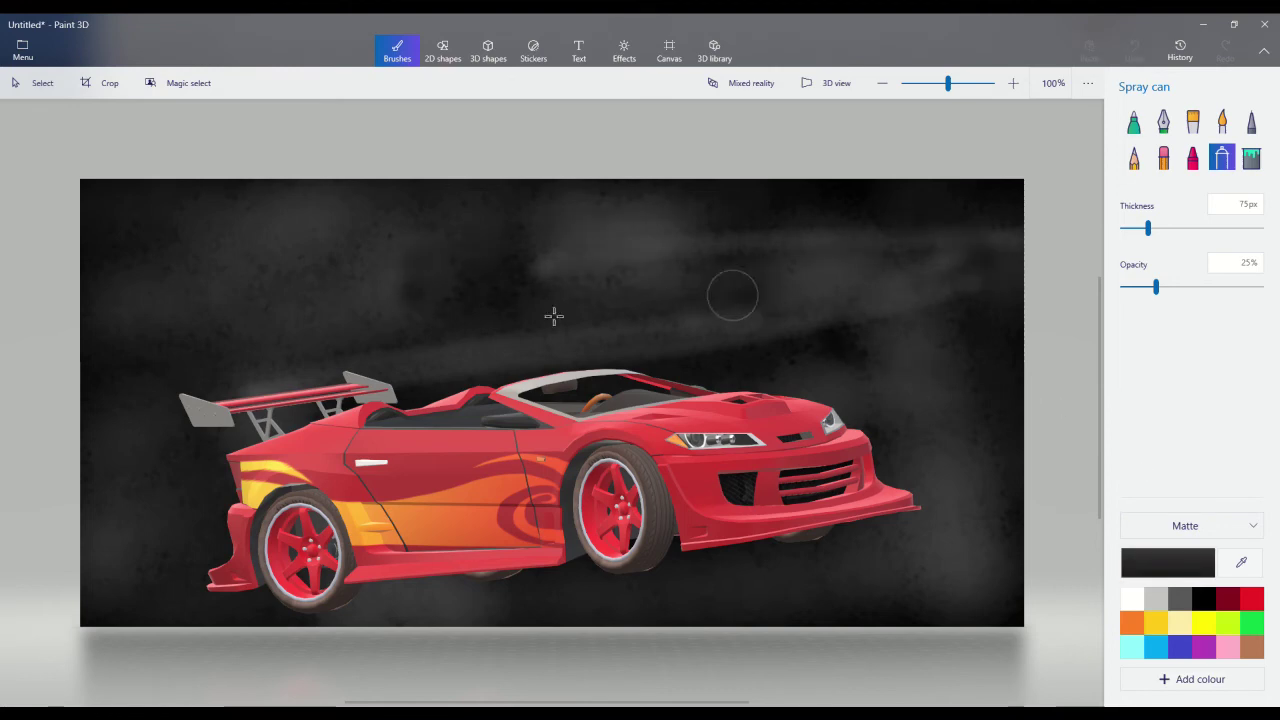
pyautogui.moveTo(197, 363); pyautogui.dragTo(183, 374)
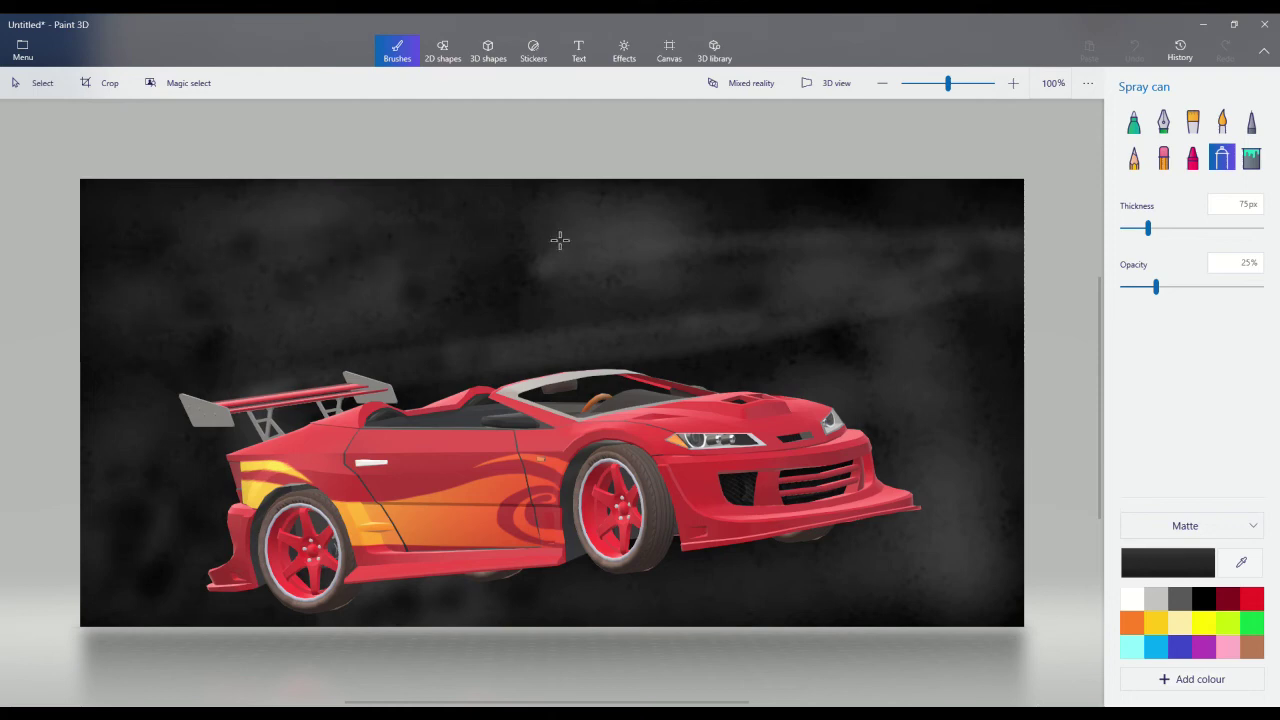
pyautogui.moveTo(425, 275)
pyautogui.mouseDown()
pyautogui.moveTo(666, 251)
pyautogui.moveTo(900, 250)
pyautogui.mouseUp()
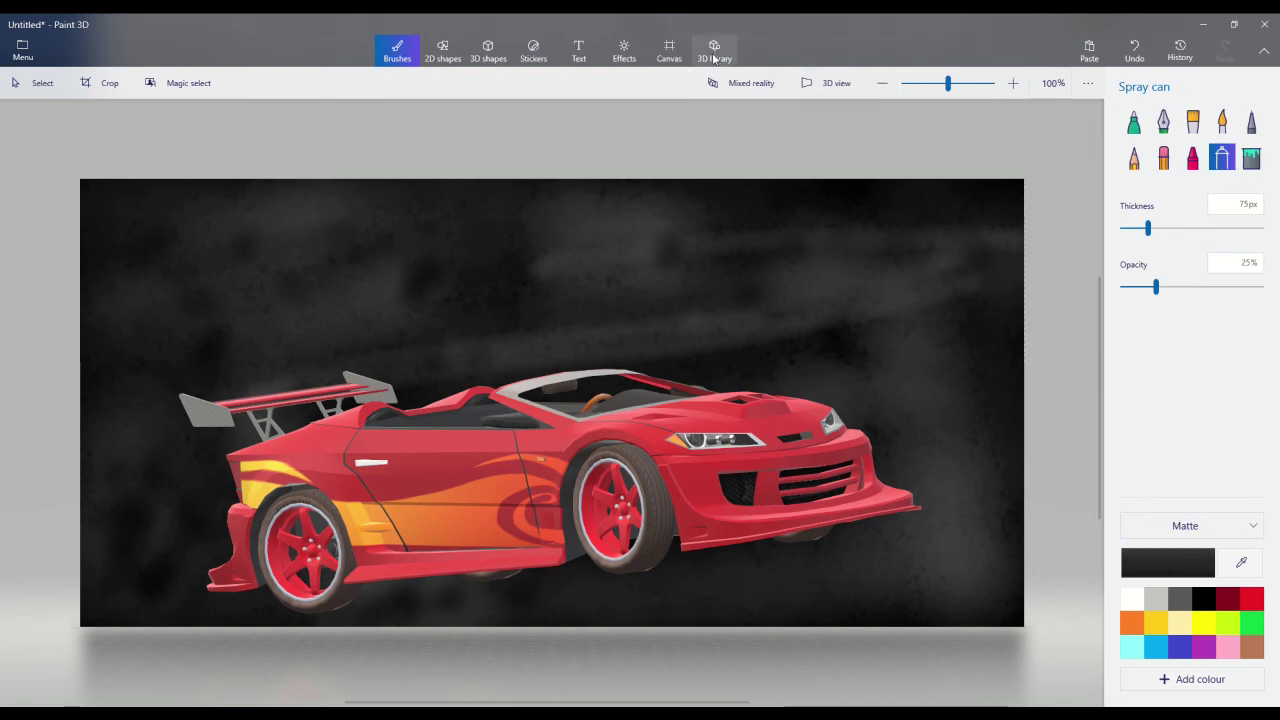
# - Add a 2D text box reading "aventador" in Rockwell on the background above the car's spoiler
pyautogui.click(580, 56)
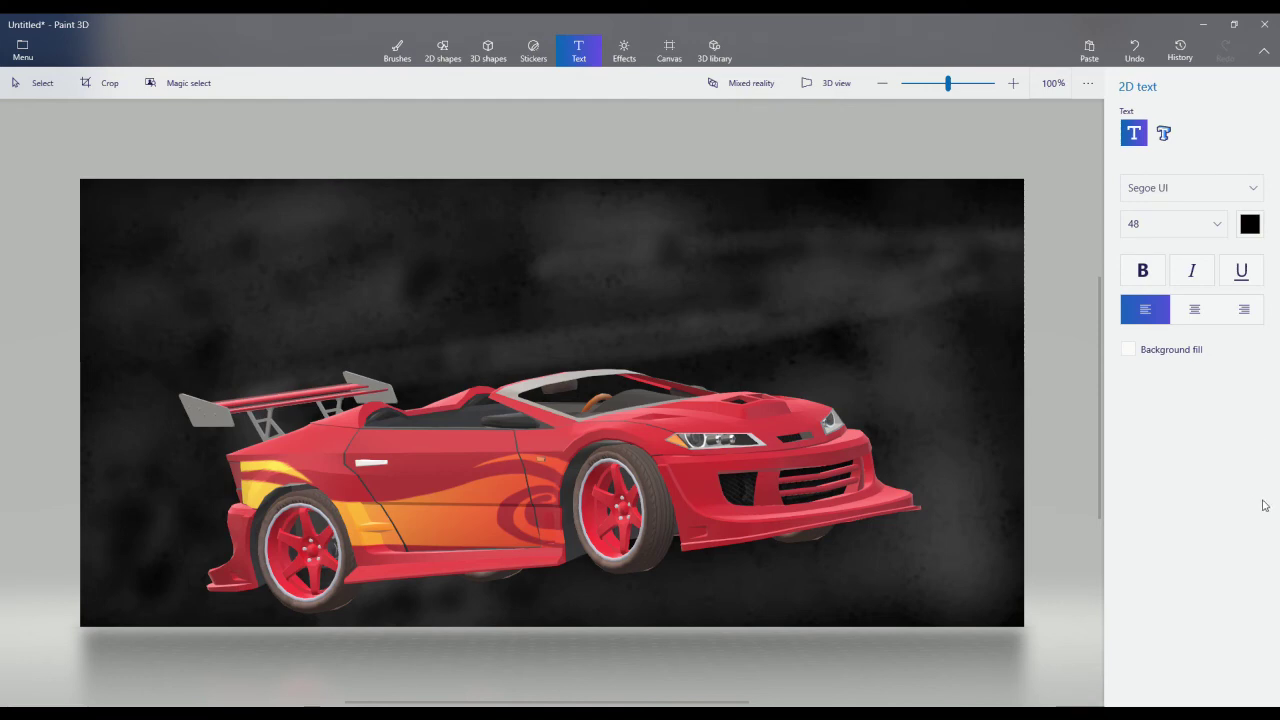
pyautogui.click(1168, 197)
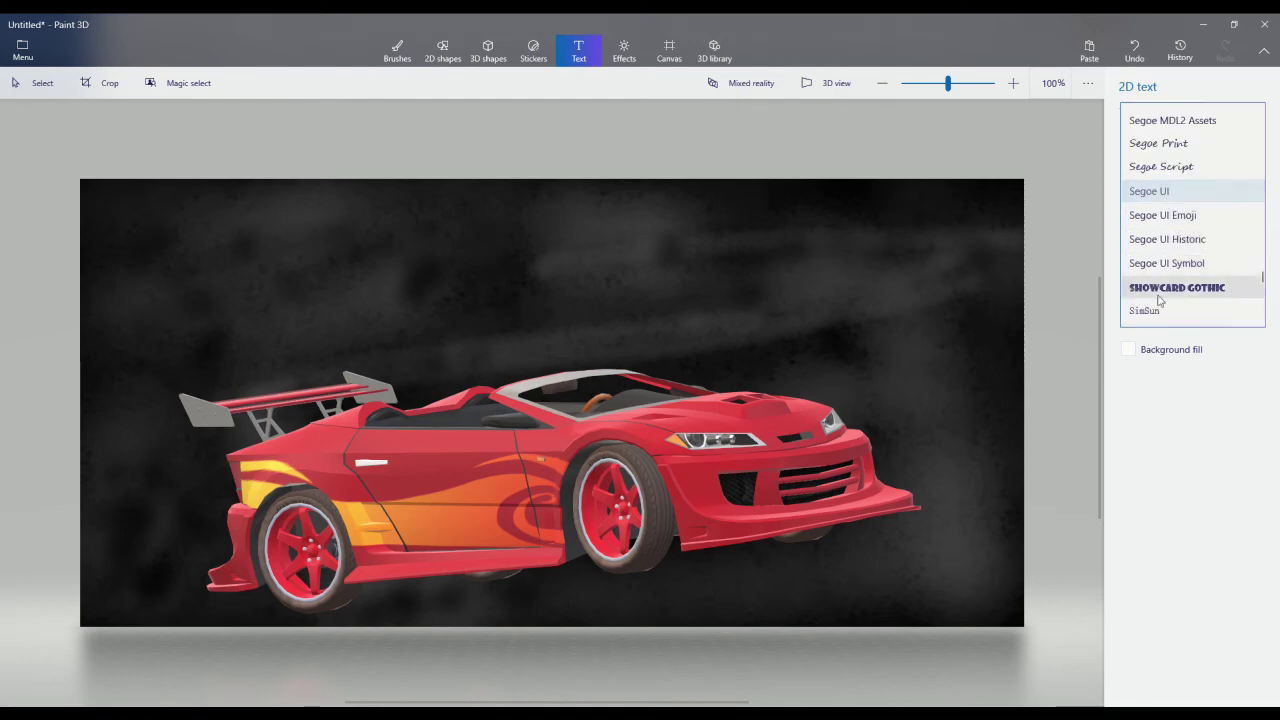
pyautogui.scroll(1, 1196, 152)
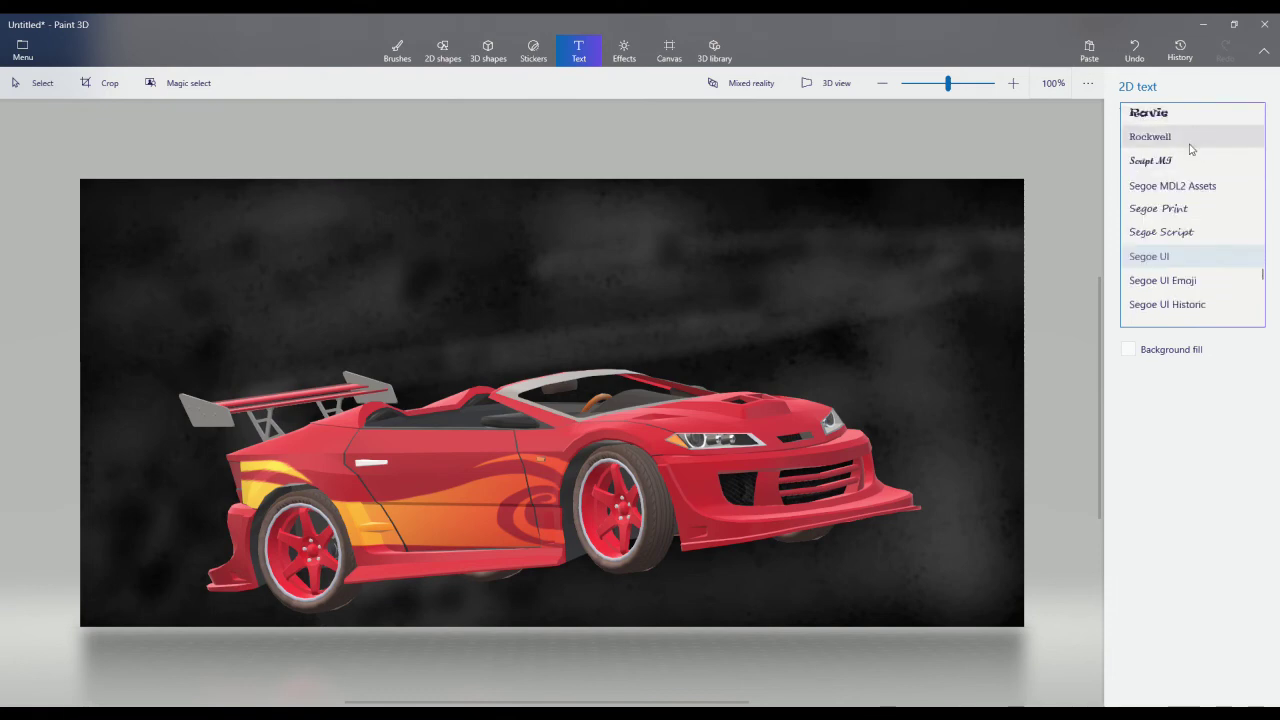
pyautogui.click(1190, 145)
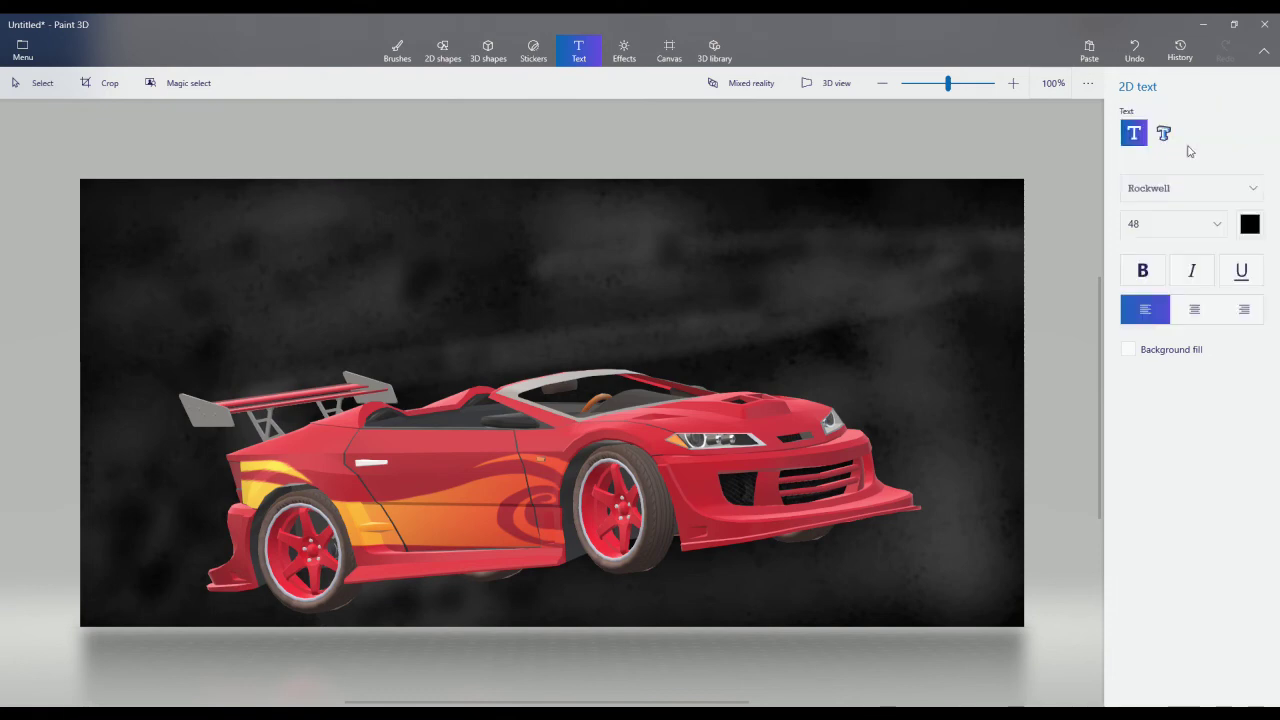
pyautogui.click(204, 232)
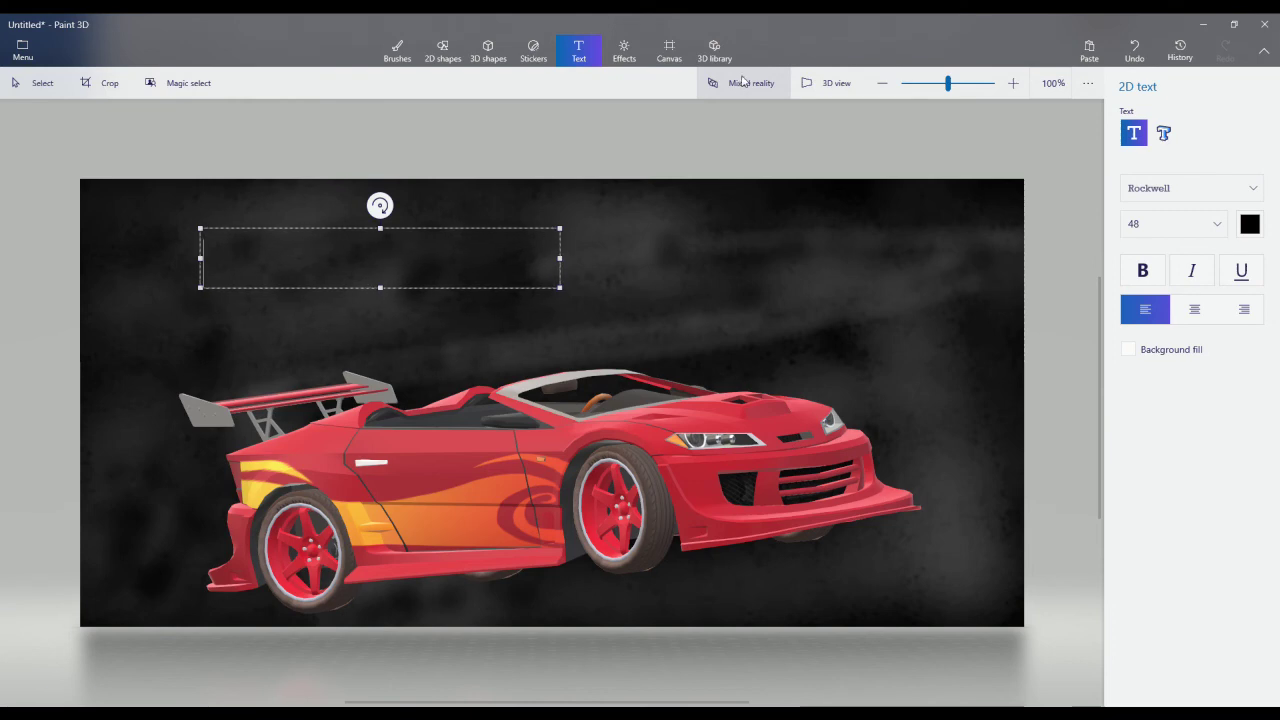
pyautogui.write('aventador')
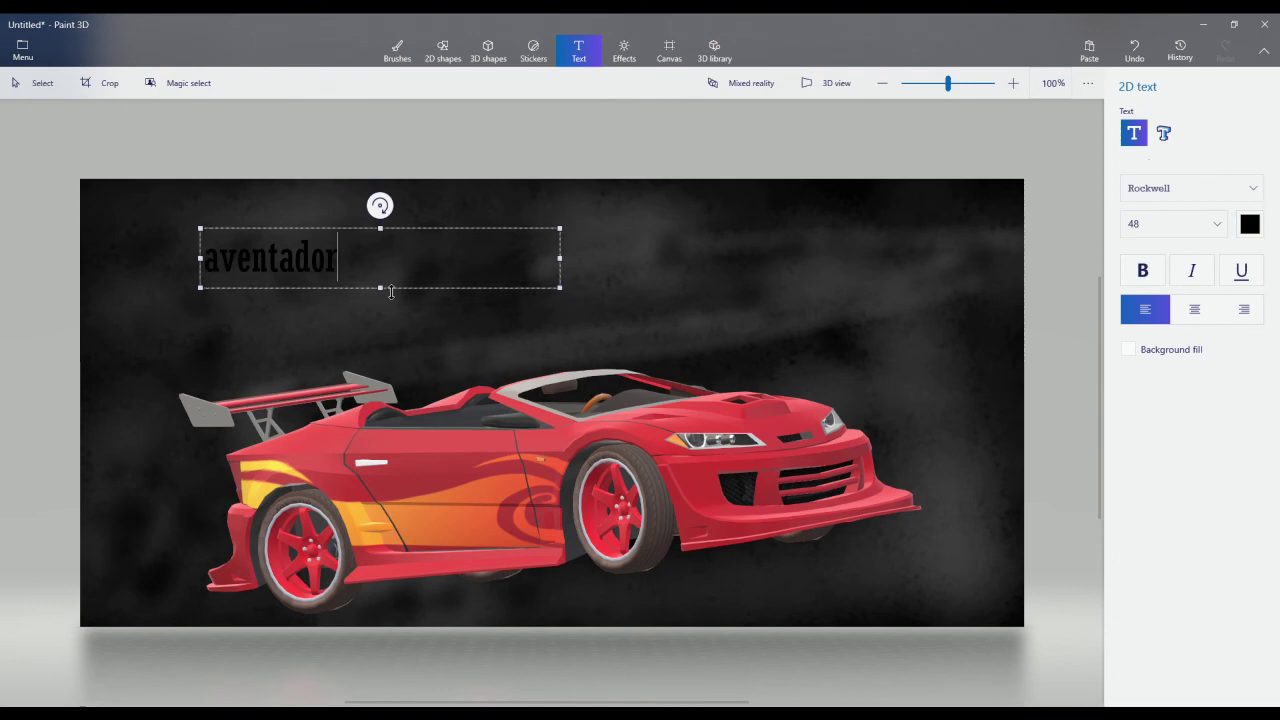
pyautogui.moveTo(391, 291)
pyautogui.mouseDown()
pyautogui.moveTo(329, 303)
pyautogui.moveTo(311, 346)
pyautogui.moveTo(387, 292)
pyautogui.mouseUp()
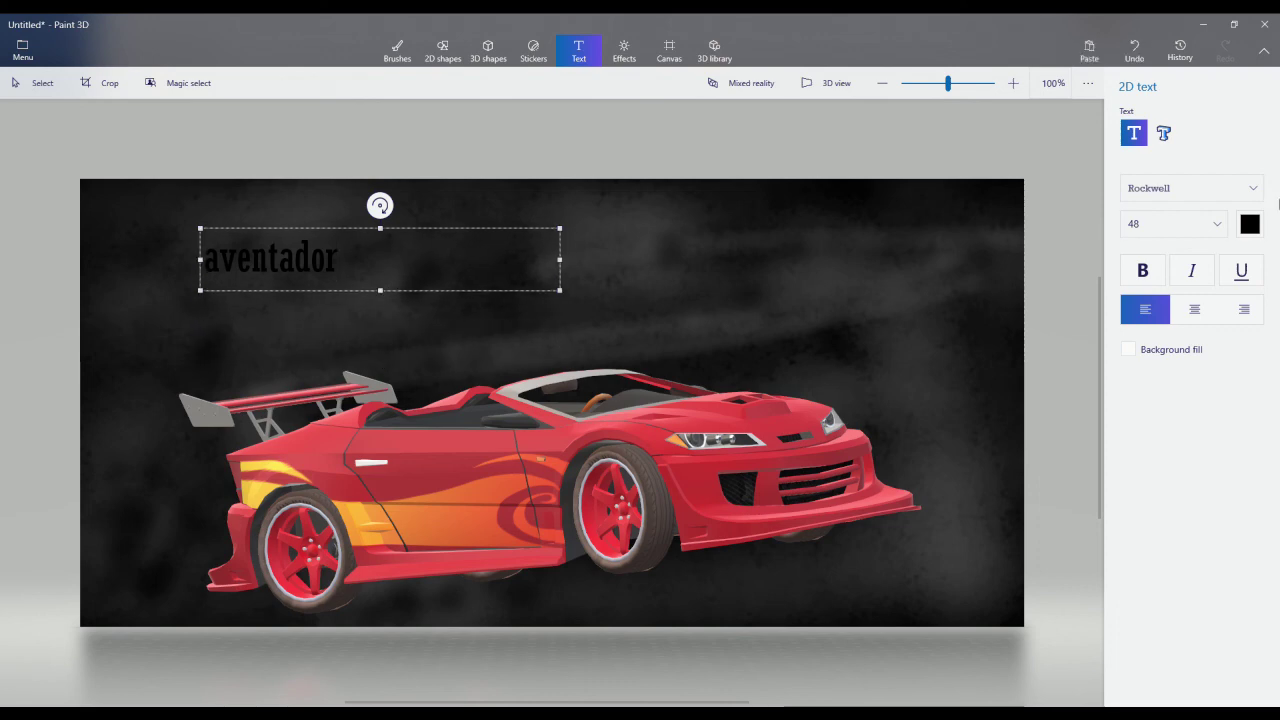
# - Choose text size 130 and move the "aventador" text box slightly lower
pyautogui.click(1200, 226)
pyautogui.click(1186, 300)
pyautogui.moveTo(394, 292); pyautogui.dragTo(386, 313)
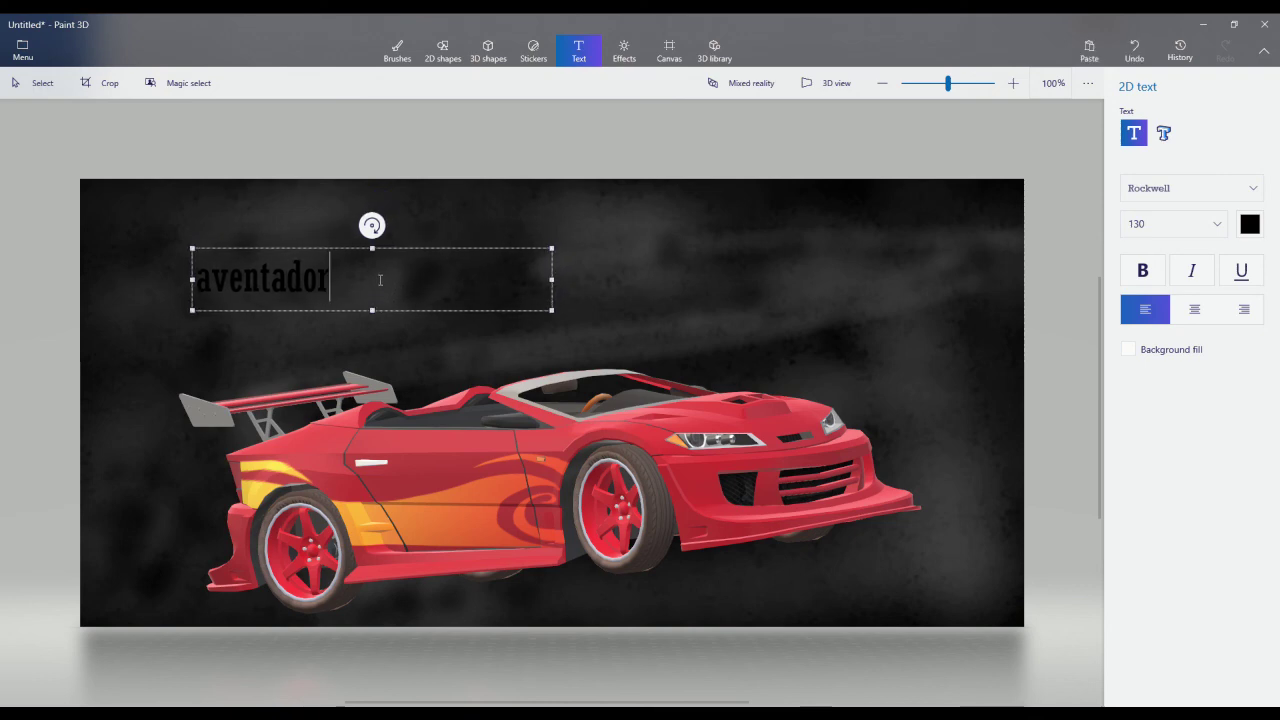
# - Replace the word in the text box with the letter "a" at size 130 and commit the text to the canvas
pyautogui.press('BackSpace')
pyautogui.press('BackSpace')
pyautogui.press('BackSpace')
pyautogui.press('BackSpace')
pyautogui.press('BackSpace')
pyautogui.press('BackSpace')
pyautogui.press('BackSpace')
pyautogui.press('BackSpace')
pyautogui.press('BackSpace')
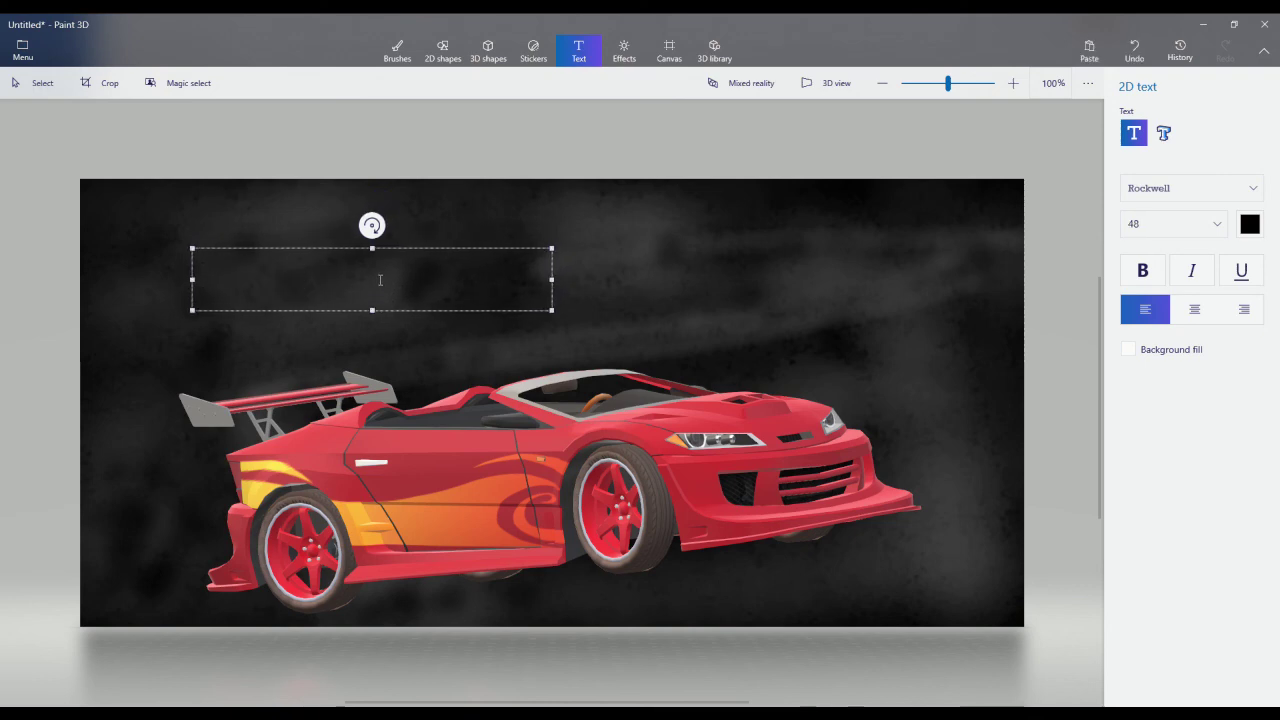
pyautogui.click(1140, 224)
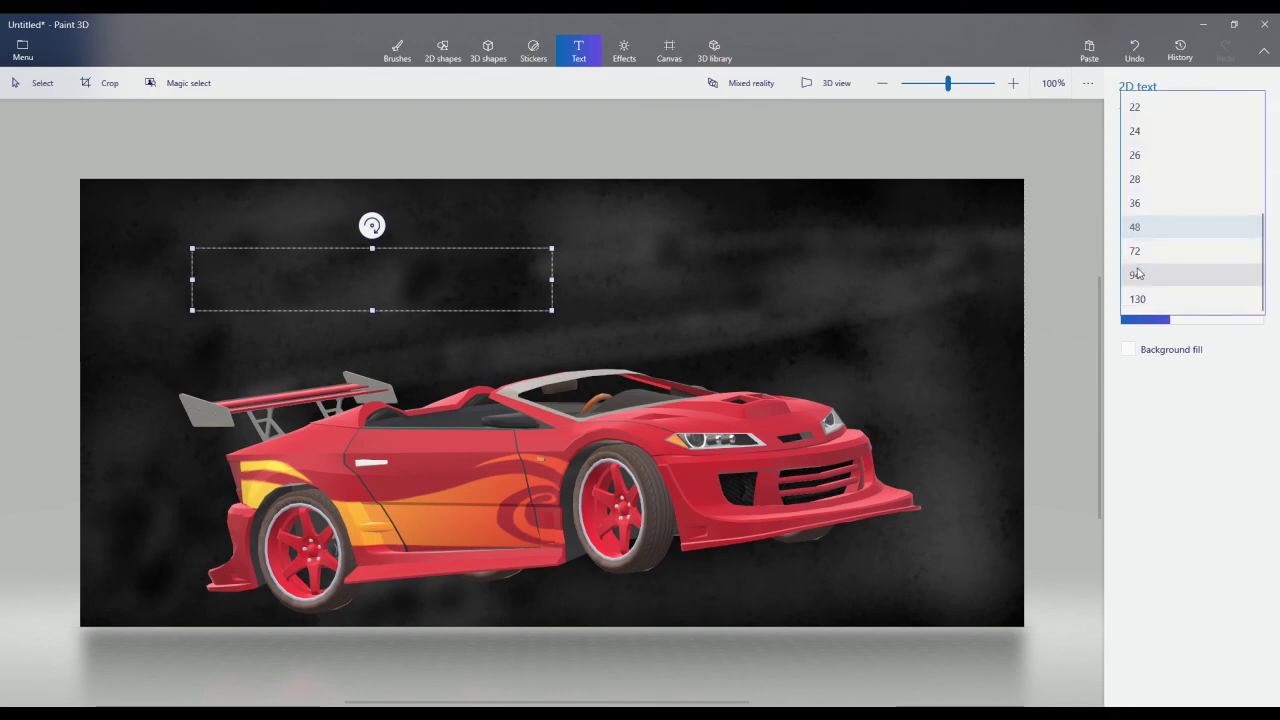
pyautogui.click(1137, 298)
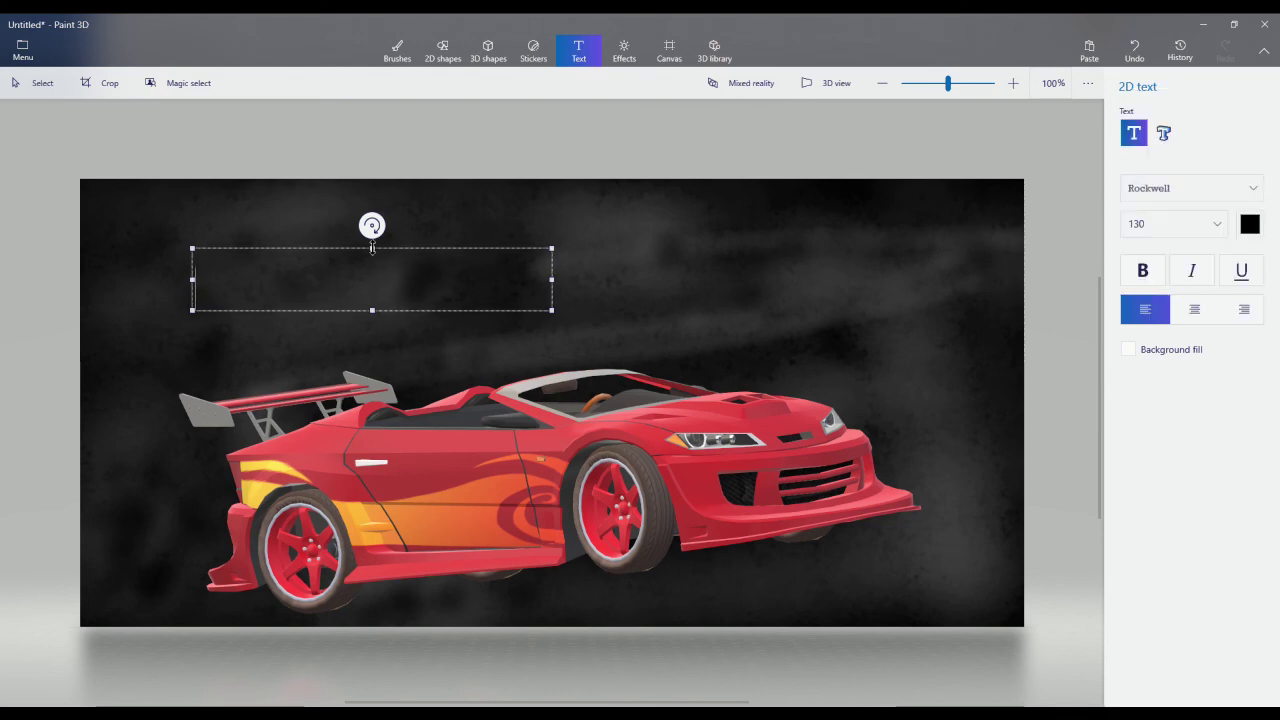
pyautogui.write('a')
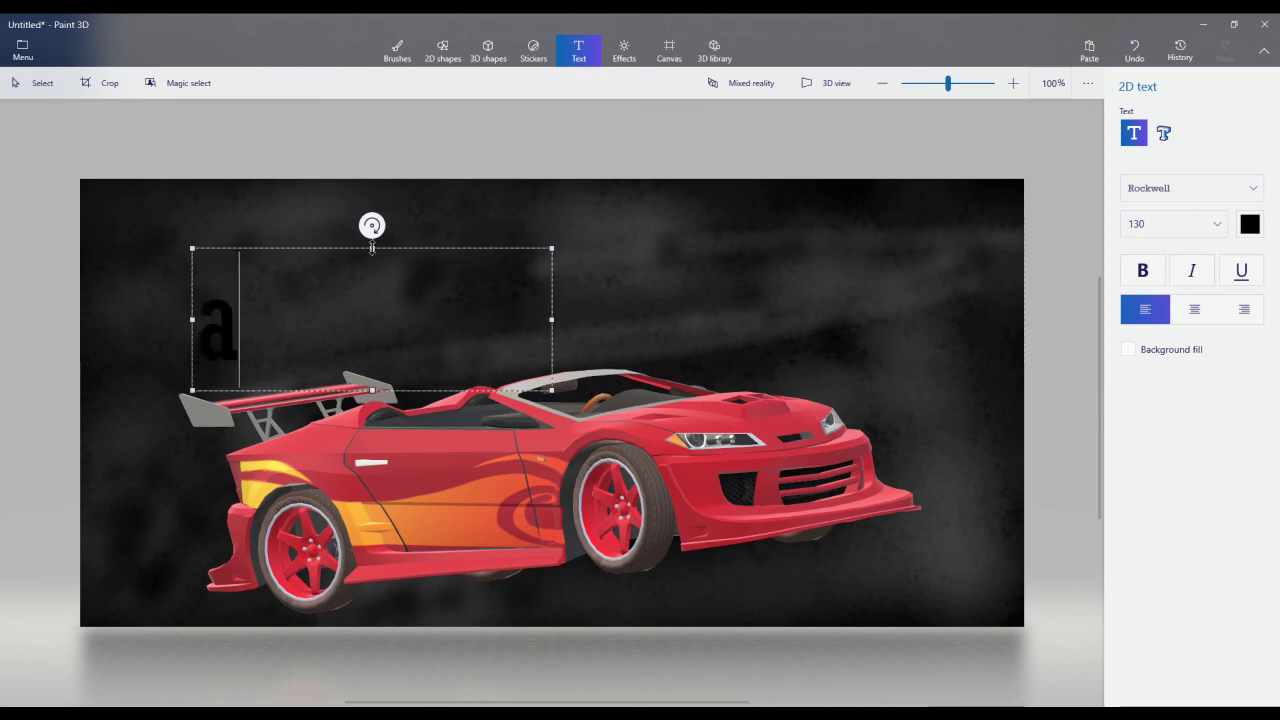
pyautogui.hotkey('shift', 'Left')
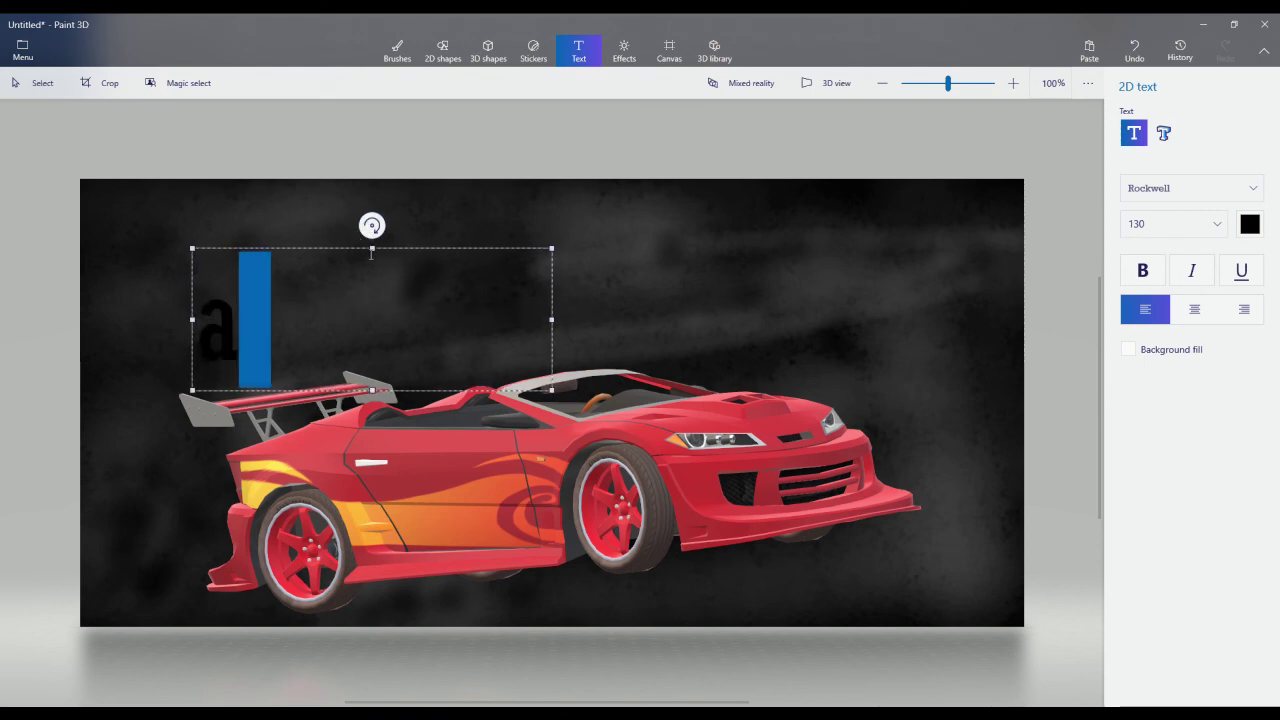
pyautogui.click(561, 206)
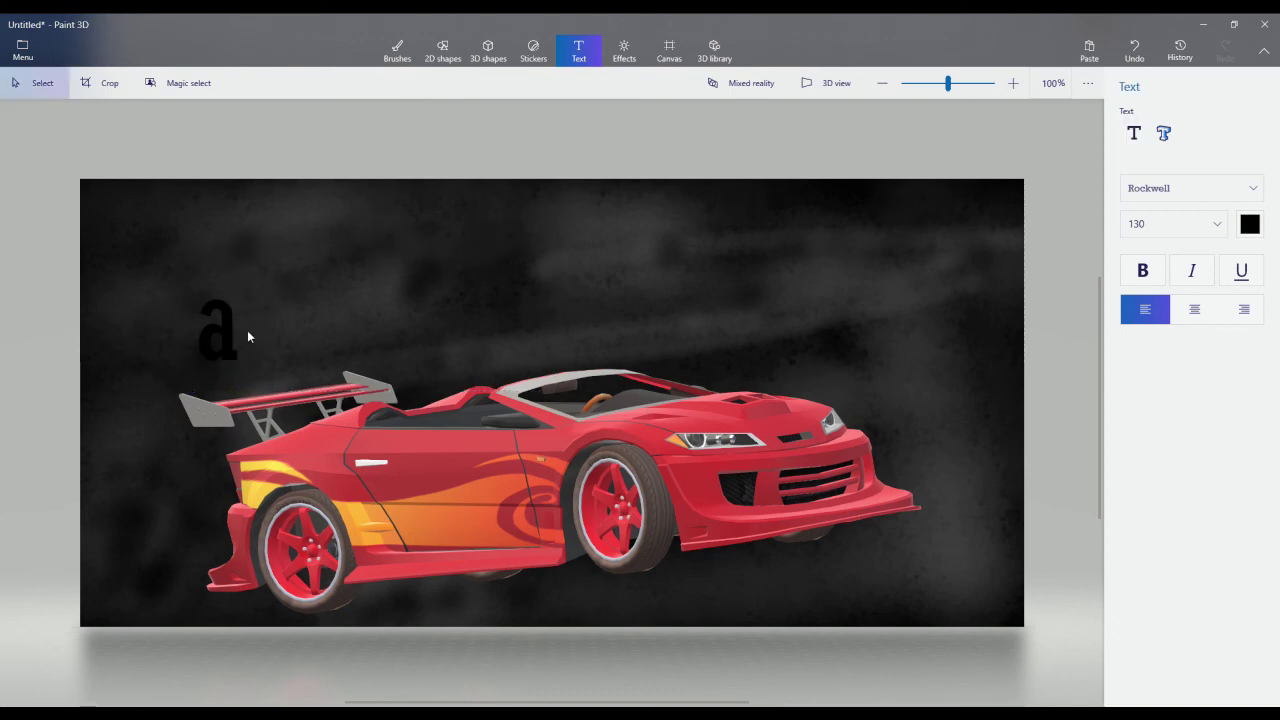
# - Try to select the letter "a" with small rectangular selections on and above it, and return to the text tool
pyautogui.moveTo(247, 337); pyautogui.dragTo(322, 300)
pyautogui.click(506, 242)
pyautogui.moveTo(156, 354); pyautogui.dragTo(156, 354)
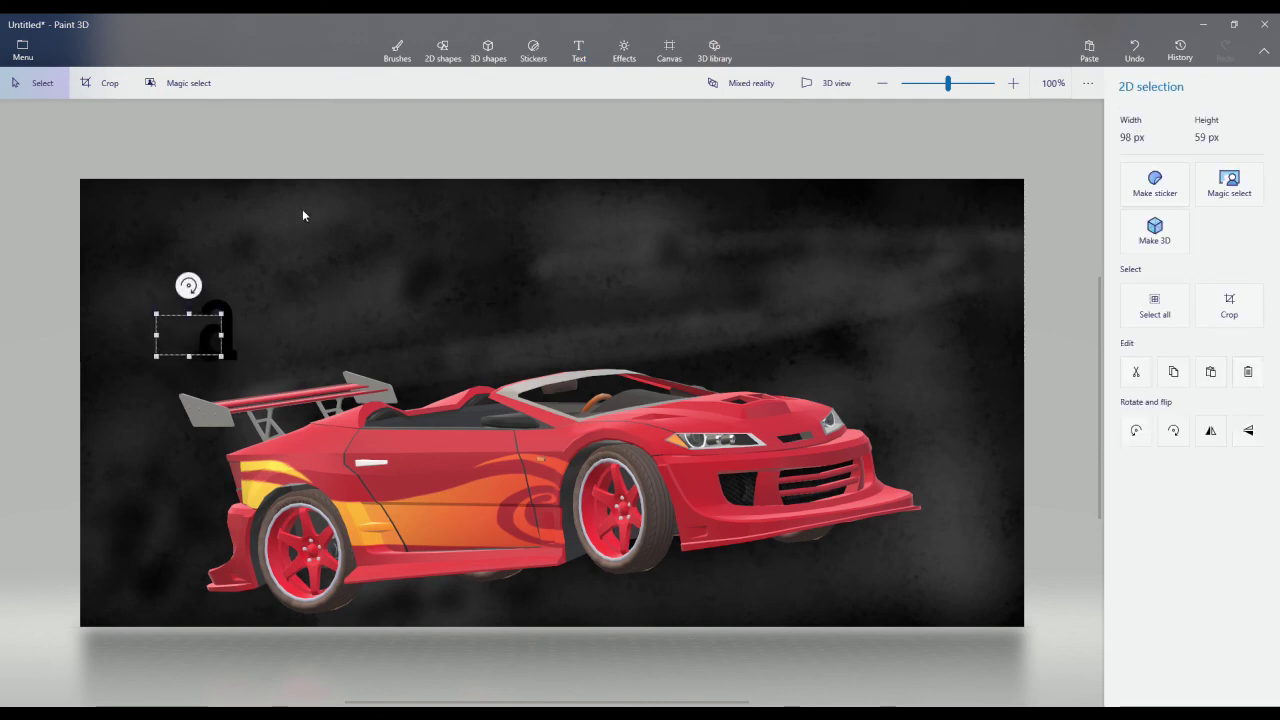
pyautogui.moveTo(303, 211); pyautogui.dragTo(252, 256)
pyautogui.press('t')
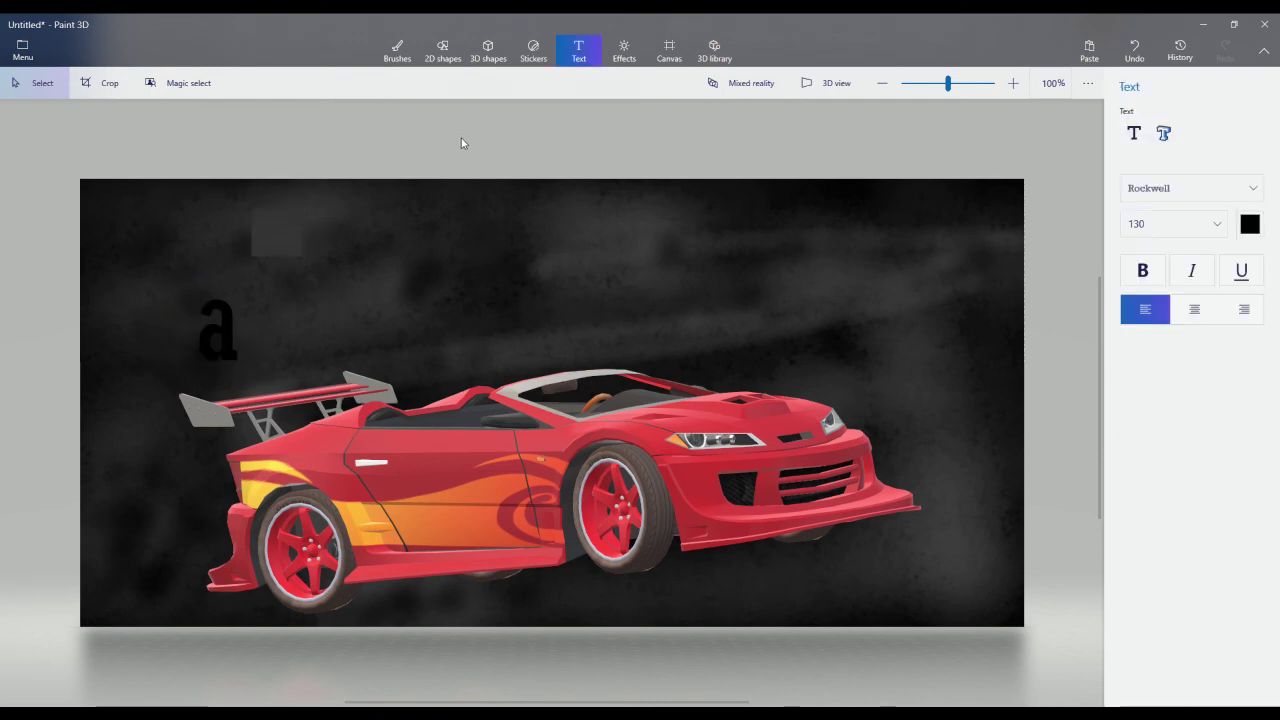
pyautogui.moveTo(302, 234); pyautogui.dragTo(287, 339)
pyautogui.press('t')
# - Save a copy of the scene as a PNG image
pyautogui.click(30, 48)
pyautogui.click(103, 188)
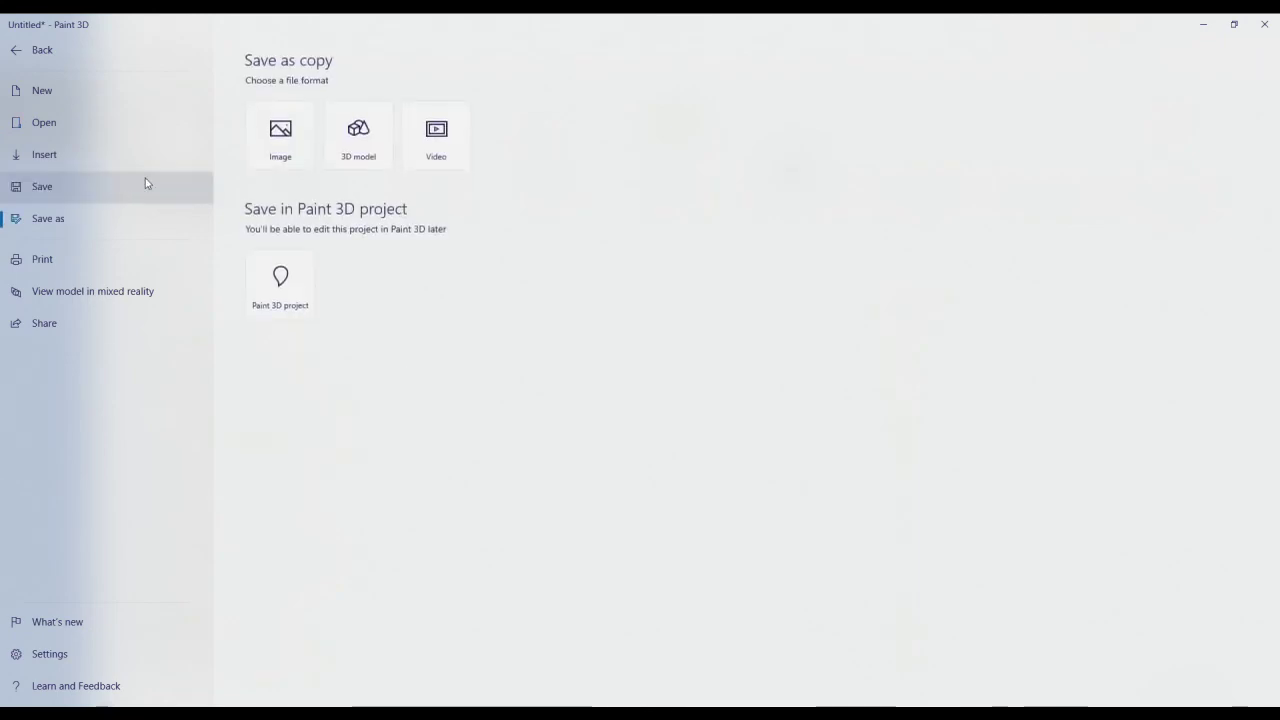
pyautogui.click(266, 155)
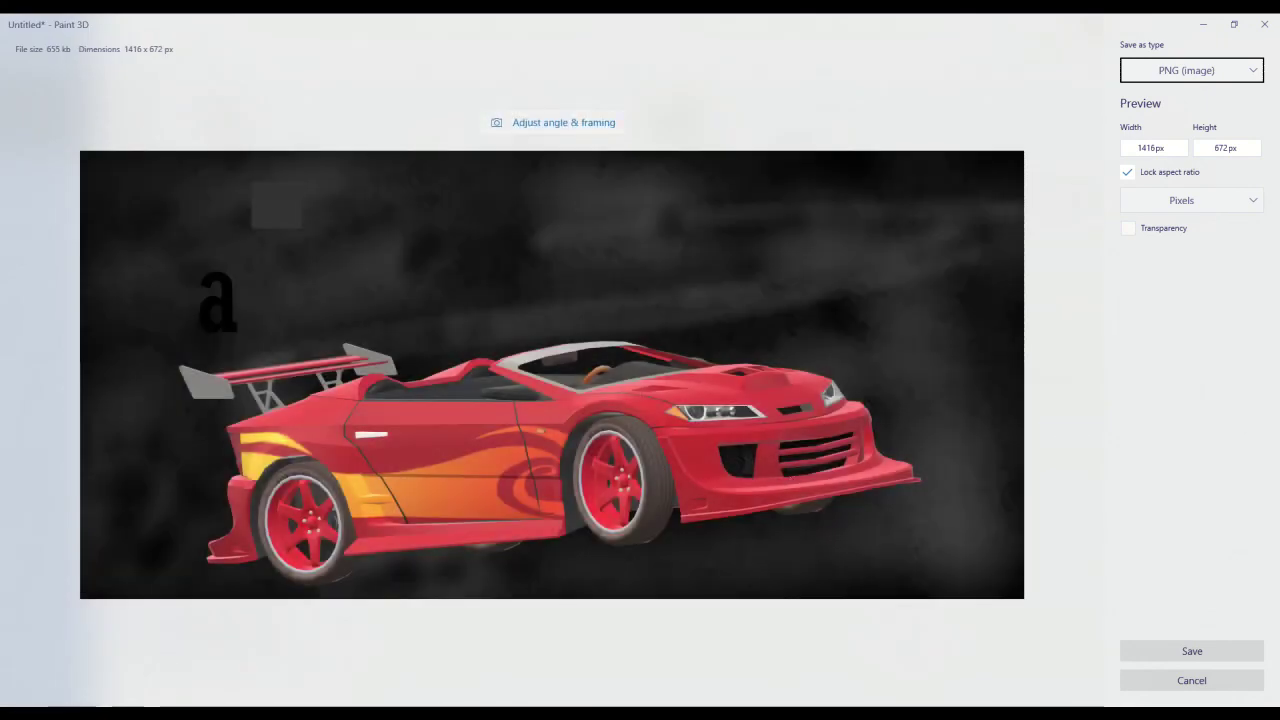
pyautogui.click(1231, 658)
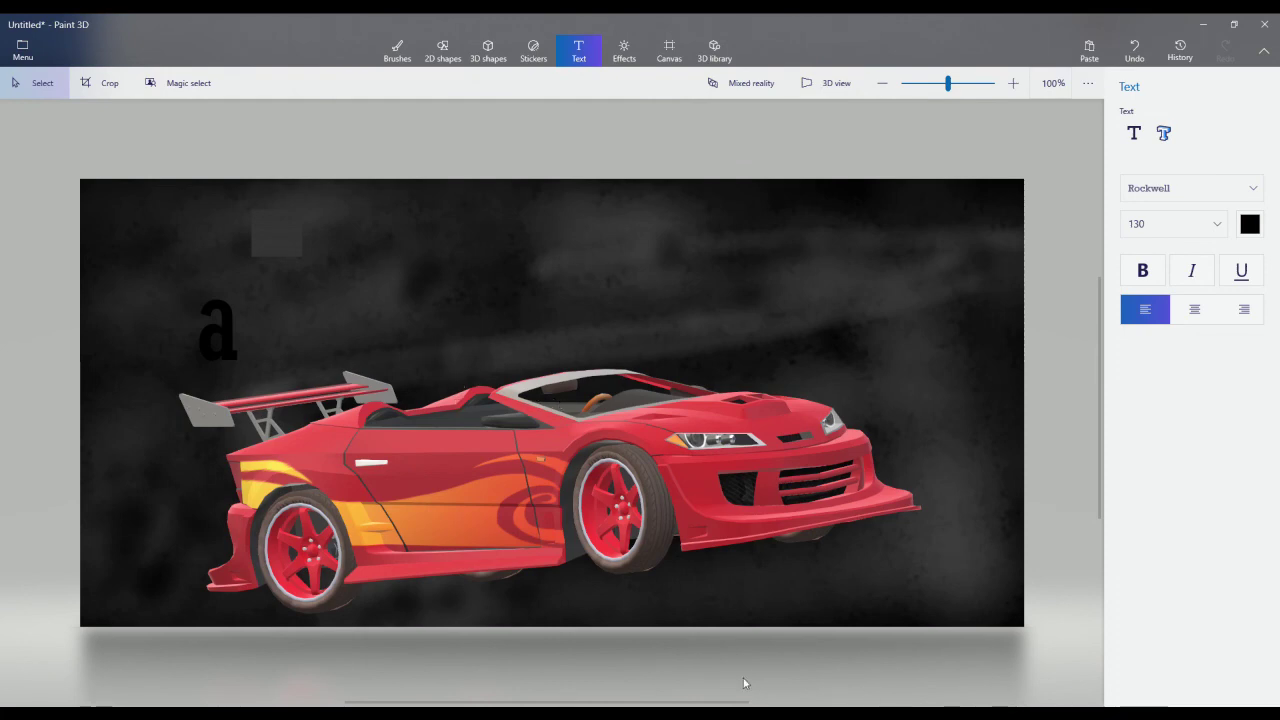
# - Show the available 2D shapes
pyautogui.click(445, 50)
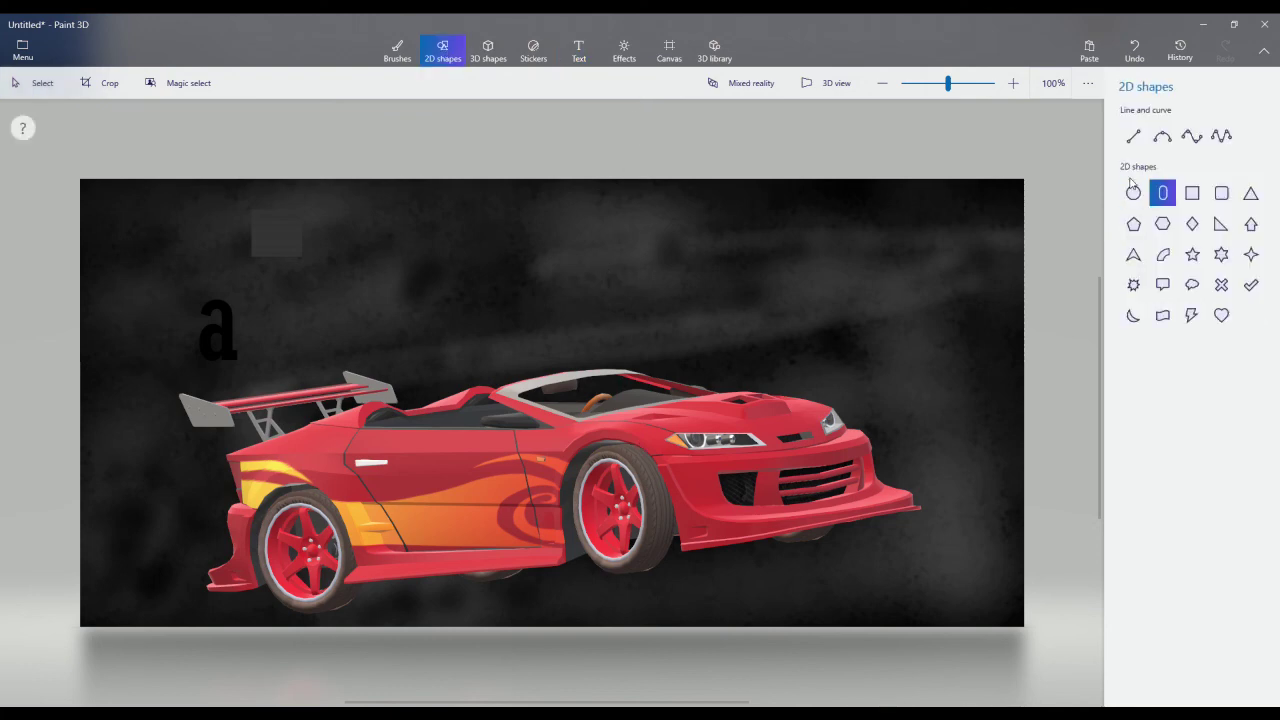